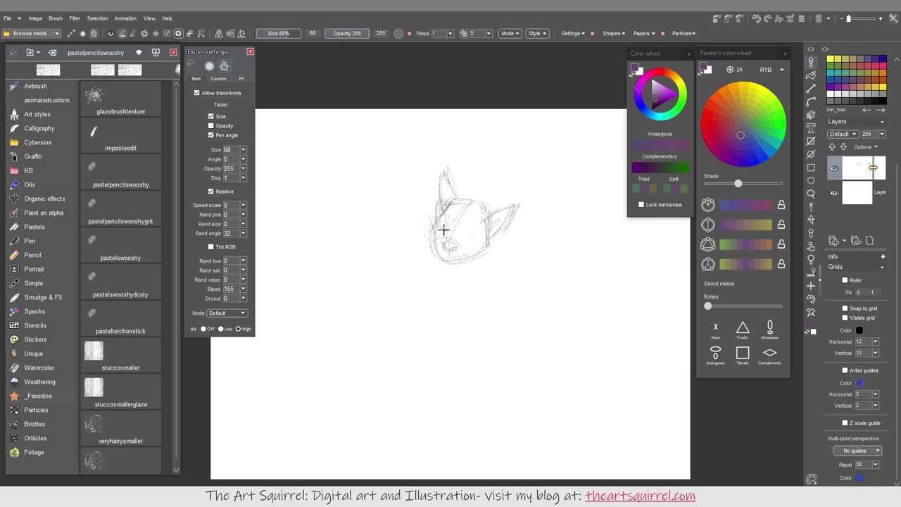
# Step: Sketch the eyes, inner ears and muzzle on the squirrel's head with the pastel pencil brush
pyautogui.moveTo(476, 240); pyautogui.dragTo(490, 206)
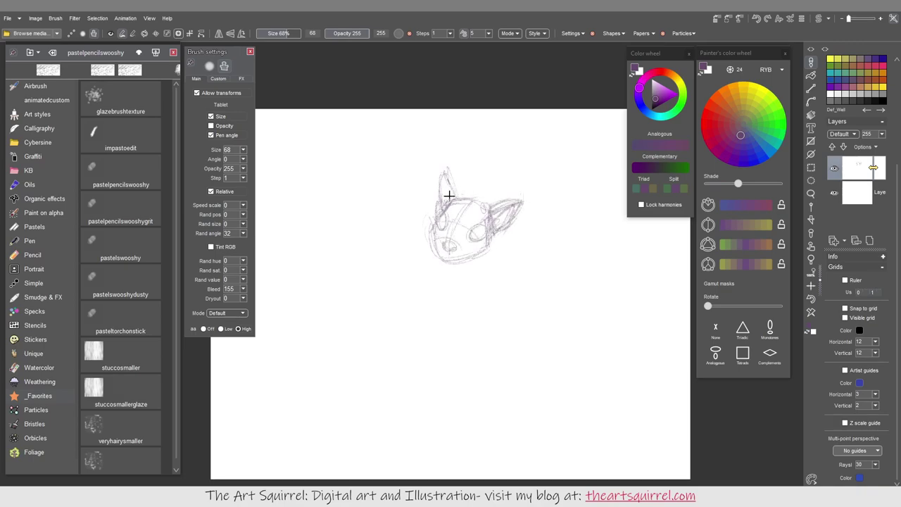
pyautogui.moveTo(438, 243); pyautogui.dragTo(433, 255)
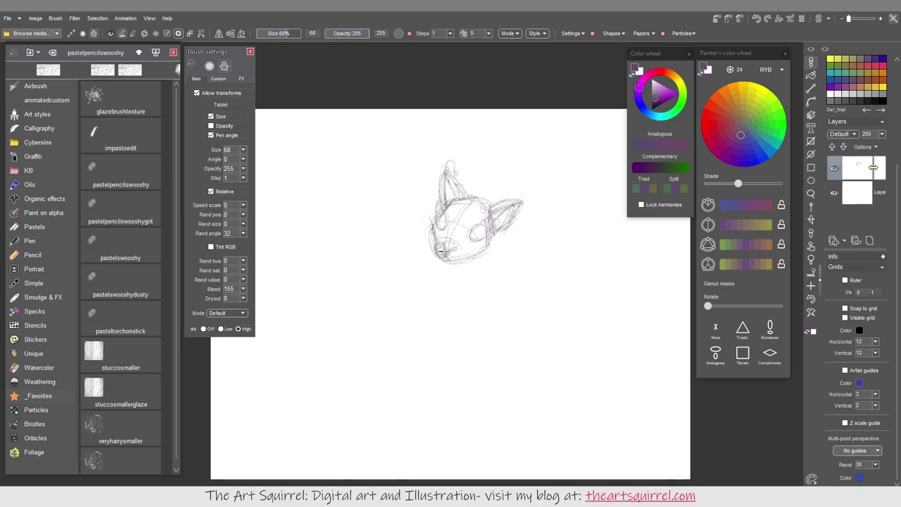
pyautogui.moveTo(493, 255); pyautogui.dragTo(480, 228)
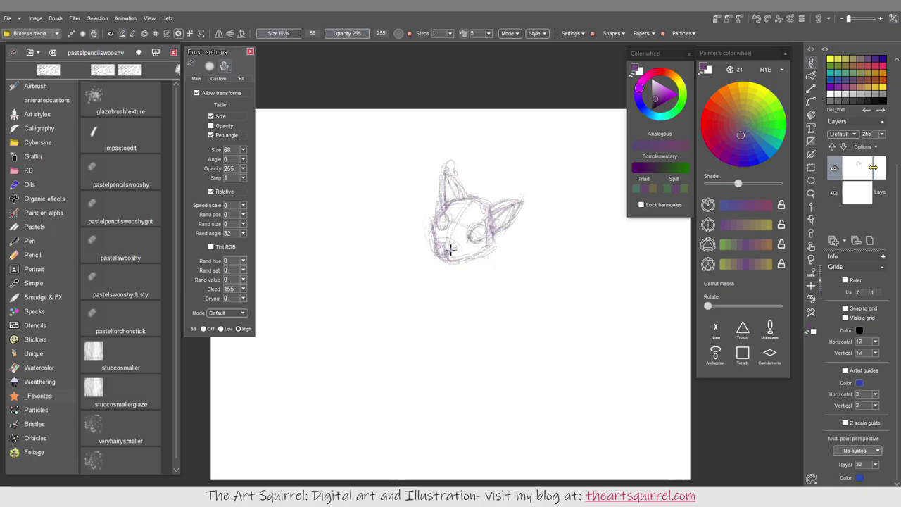
# Step: Rough in the squirrel's body below the head, with arms holding an acorn, rounded haunches and feet
pyautogui.moveTo(428, 238); pyautogui.dragTo(373, 350)
pyautogui.moveTo(475, 276)
pyautogui.mouseDown()
pyautogui.moveTo(459, 318)
pyautogui.moveTo(462, 275)
pyautogui.moveTo(433, 288)
pyautogui.moveTo(420, 277)
pyautogui.moveTo(449, 299)
pyautogui.moveTo(420, 262)
pyautogui.moveTo(419, 292)
pyautogui.moveTo(443, 285)
pyautogui.moveTo(458, 311)
pyautogui.moveTo(468, 301)
pyautogui.moveTo(472, 311)
pyautogui.moveTo(462, 289)
pyautogui.moveTo(494, 284)
pyautogui.moveTo(486, 297)
pyautogui.moveTo(496, 312)
pyautogui.moveTo(495, 280)
pyautogui.moveTo(513, 285)
pyautogui.moveTo(499, 268)
pyautogui.moveTo(483, 322)
pyautogui.moveTo(466, 292)
pyautogui.moveTo(417, 270)
pyautogui.mouseUp()
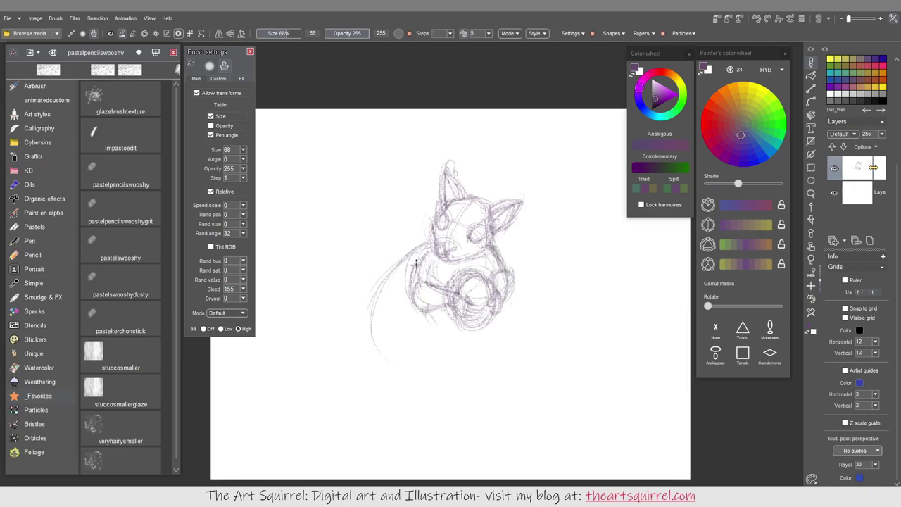
pyautogui.moveTo(395, 317)
pyautogui.mouseDown()
pyautogui.moveTo(380, 343)
pyautogui.moveTo(411, 308)
pyautogui.moveTo(432, 322)
pyautogui.moveTo(443, 380)
pyautogui.mouseUp()
pyautogui.moveTo(495, 319)
pyautogui.mouseDown()
pyautogui.moveTo(504, 373)
pyautogui.moveTo(437, 386)
pyautogui.mouseUp()
pyautogui.moveTo(399, 326)
pyautogui.mouseDown()
pyautogui.moveTo(430, 384)
pyautogui.moveTo(416, 382)
pyautogui.moveTo(439, 381)
pyautogui.moveTo(459, 395)
pyautogui.moveTo(421, 394)
pyautogui.moveTo(436, 384)
pyautogui.moveTo(446, 400)
pyautogui.moveTo(507, 369)
pyautogui.mouseUp()
# Step: Try to reshape the squirrel sketch with the Warp mesh filter, using 4 for Grid x
pyautogui.click(7, 18)
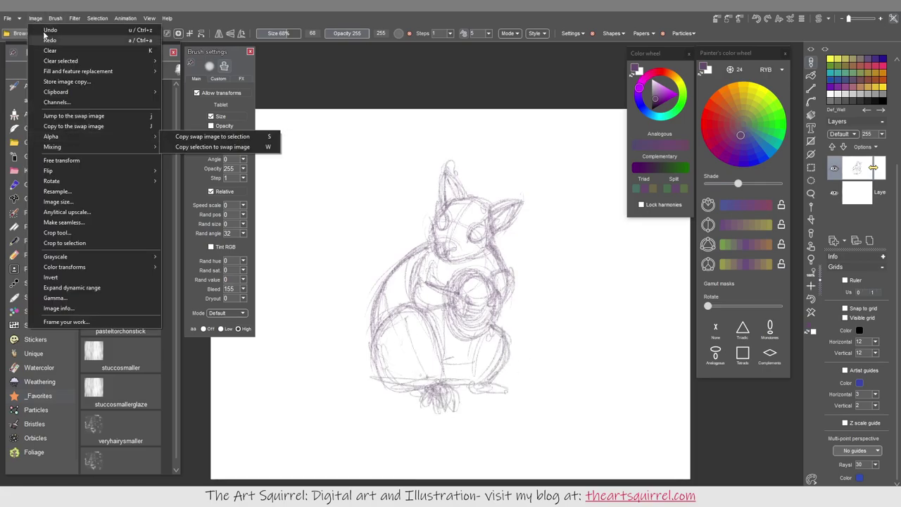
pyautogui.click(75, 17)
pyautogui.moveTo(96, 116)
pyautogui.click(192, 136)
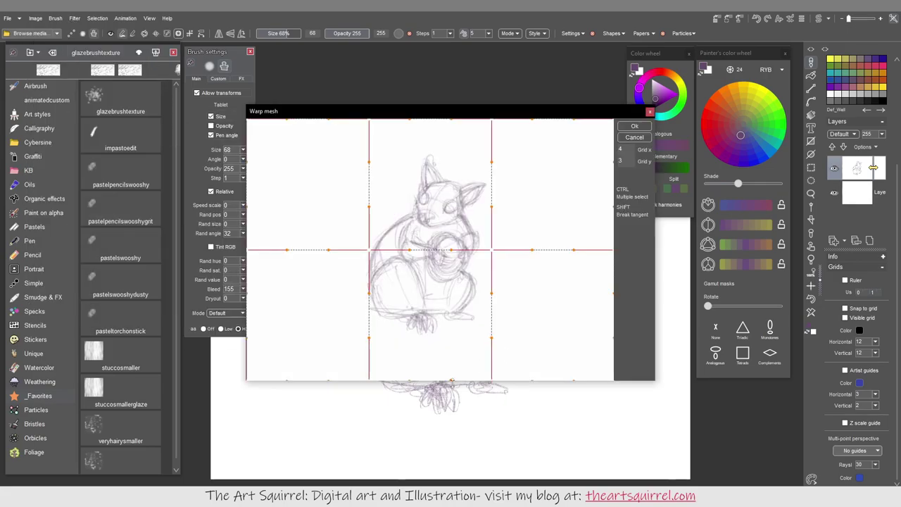
pyautogui.write('4')
pyautogui.moveTo(410, 295)
pyautogui.mouseDown()
pyautogui.moveTo(433, 278)
pyautogui.moveTo(426, 295)
pyautogui.moveTo(450, 313)
pyautogui.moveTo(547, 306)
pyautogui.moveTo(547, 248)
pyautogui.moveTo(600, 250)
pyautogui.mouseUp()
pyautogui.press('Return')
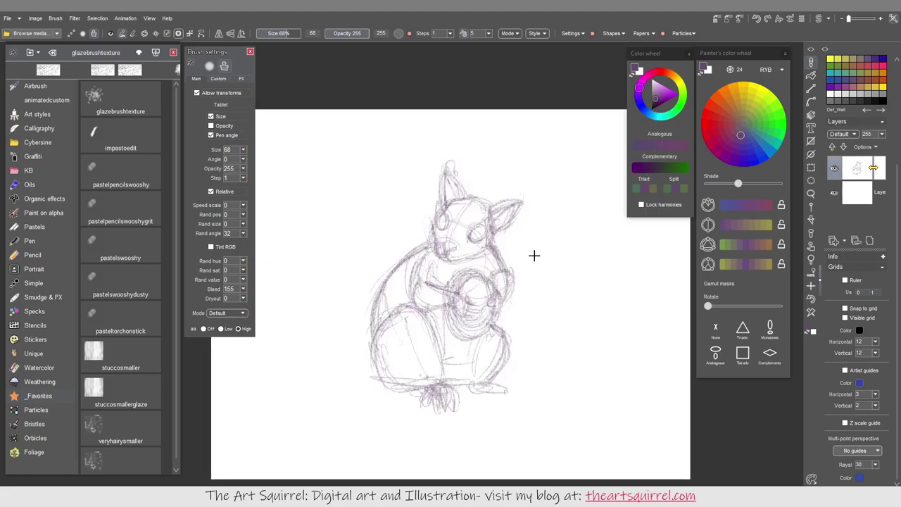
# Step: Try the pastelpencilswooshygrit brush at size 23 on the sketch and add a new layer for refined linework
pyautogui.press('l')
pyautogui.press('b')
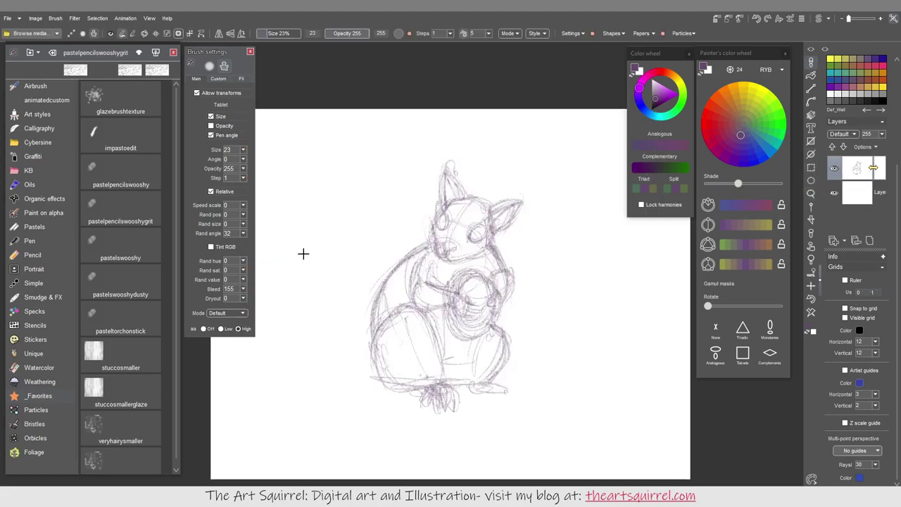
pyautogui.moveTo(430, 227)
pyautogui.mouseDown()
pyautogui.moveTo(442, 259)
pyautogui.moveTo(372, 304)
pyautogui.mouseUp()
pyautogui.moveTo(507, 248); pyautogui.dragTo(486, 285)
pyautogui.hotkey('ctrl', 'shift', 'n')
# Step: Draw darker refined lines for the back, arms, lower belly and acorn over the faded rough sketch
pyautogui.moveTo(431, 246); pyautogui.dragTo(386, 331)
pyautogui.moveTo(404, 267)
pyautogui.mouseDown()
pyautogui.moveTo(394, 342)
pyautogui.moveTo(499, 364)
pyautogui.mouseUp()
pyautogui.moveTo(493, 250); pyautogui.dragTo(504, 343)
pyautogui.moveTo(483, 253); pyautogui.dragTo(489, 264)
pyautogui.moveTo(426, 260)
pyautogui.mouseDown()
pyautogui.moveTo(409, 316)
pyautogui.moveTo(431, 315)
pyautogui.mouseUp()
pyautogui.moveTo(426, 285)
pyautogui.mouseDown()
pyautogui.moveTo(481, 307)
pyautogui.moveTo(496, 331)
pyautogui.mouseUp()
pyautogui.moveTo(473, 289); pyautogui.dragTo(487, 273)
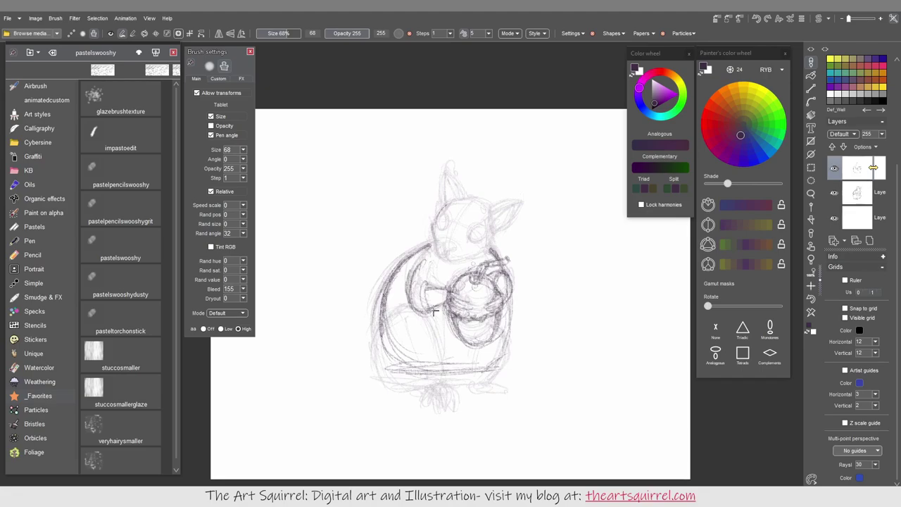
# Step: Redraw the legs, feet, head and ears in darker lines and delete the rough sketch layer
pyautogui.moveTo(506, 324)
pyautogui.mouseDown()
pyautogui.moveTo(494, 373)
pyautogui.moveTo(416, 380)
pyautogui.mouseUp()
pyautogui.moveTo(444, 321)
pyautogui.mouseDown()
pyautogui.moveTo(399, 334)
pyautogui.moveTo(428, 327)
pyautogui.moveTo(446, 384)
pyautogui.moveTo(420, 384)
pyautogui.mouseUp()
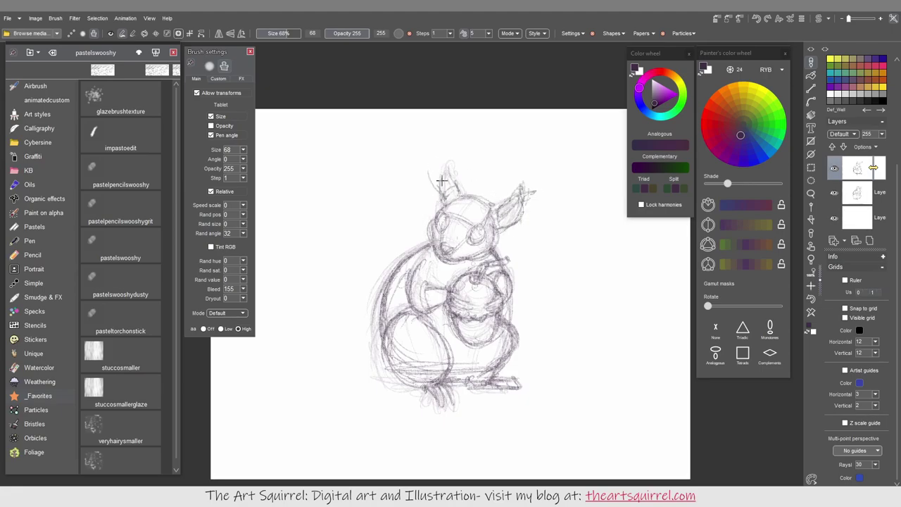
pyautogui.press('Delete')
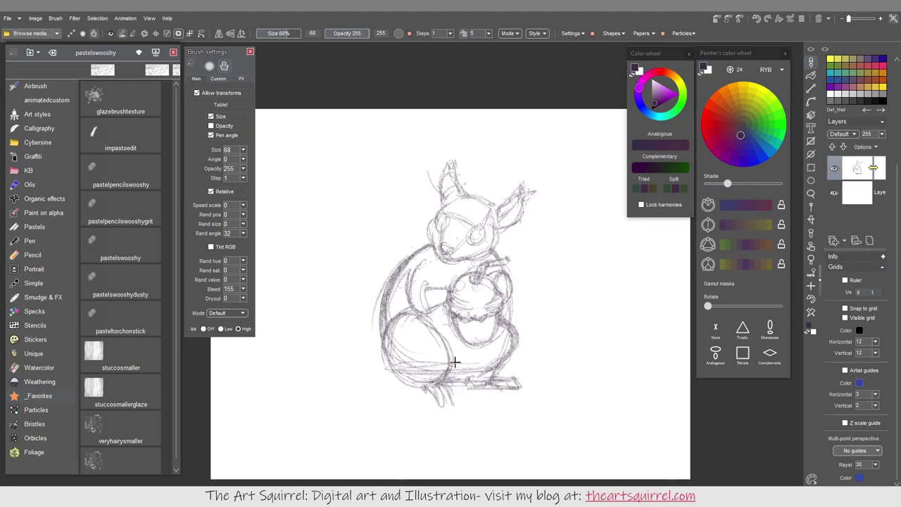
# Step: Lasso the squirrel's head and ears and adjust their shape and placement with Free transform
pyautogui.press('l')
pyautogui.moveTo(450, 146); pyautogui.dragTo(491, 190)
pyautogui.click(547, 33)
pyautogui.moveTo(543, 146); pyautogui.dragTo(539, 147)
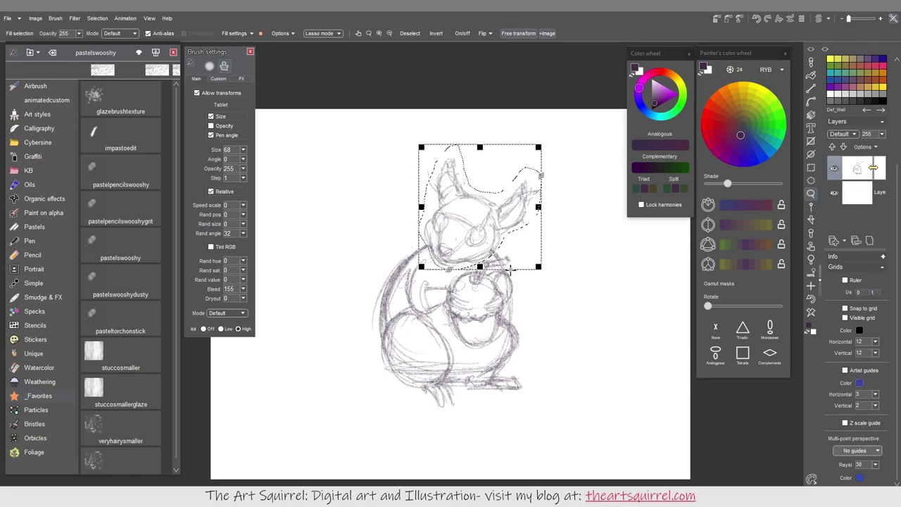
pyautogui.moveTo(514, 273); pyautogui.dragTo(524, 262)
pyautogui.press('Return')
# Step: Adjust the arm and acorn area and the front thigh with lasso selections and Free transform, and deselect
pyautogui.moveTo(422, 259)
pyautogui.mouseDown()
pyautogui.moveTo(451, 316)
pyautogui.moveTo(421, 262)
pyautogui.mouseUp()
pyautogui.click(518, 33)
pyautogui.press('Return')
pyautogui.moveTo(483, 348); pyautogui.dragTo(494, 319)
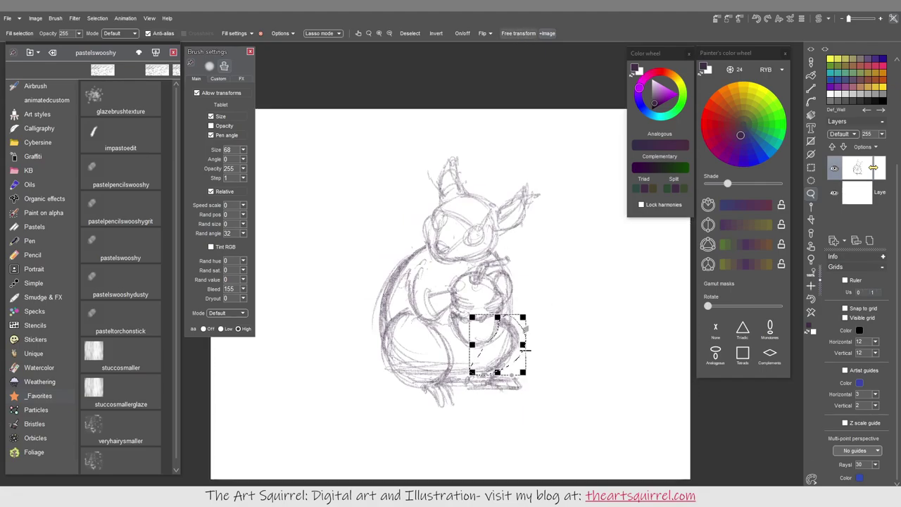
pyautogui.click(421, 33)
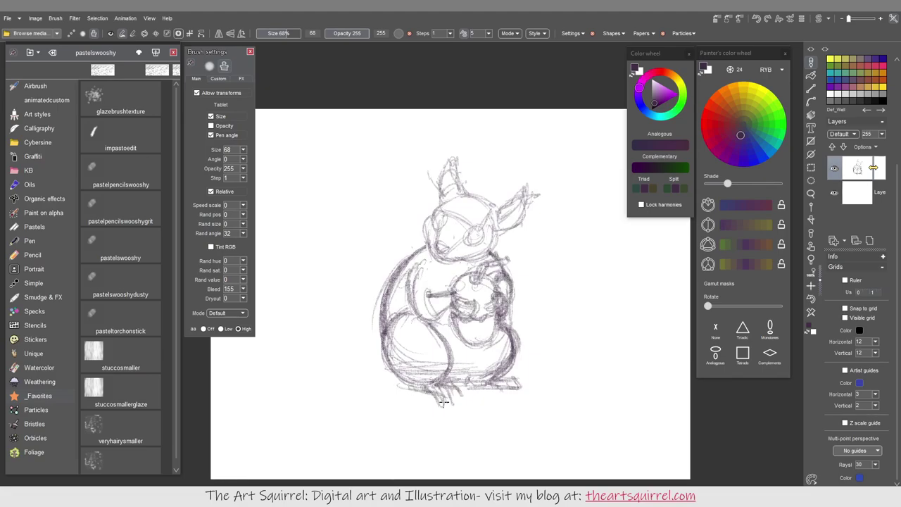
# Step: Darken the lines of the eye and tufted ears and draw a large curled bushy tail behind the body
pyautogui.moveTo(441, 210)
pyautogui.mouseDown()
pyautogui.moveTo(467, 228)
pyautogui.moveTo(483, 242)
pyautogui.moveTo(530, 203)
pyautogui.mouseUp()
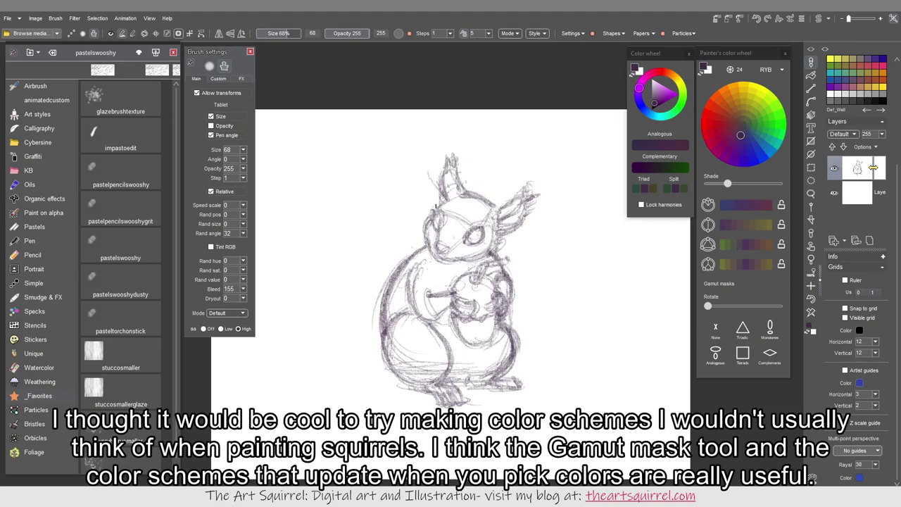
pyautogui.moveTo(356, 342)
pyautogui.mouseDown()
pyautogui.moveTo(323, 295)
pyautogui.moveTo(372, 175)
pyautogui.moveTo(311, 242)
pyautogui.moveTo(354, 263)
pyautogui.moveTo(342, 280)
pyautogui.moveTo(326, 247)
pyautogui.moveTo(292, 250)
pyautogui.moveTo(295, 211)
pyautogui.mouseUp()
pyautogui.moveTo(310, 169); pyautogui.dragTo(408, 254)
pyautogui.moveTo(288, 246); pyautogui.dragTo(333, 247)
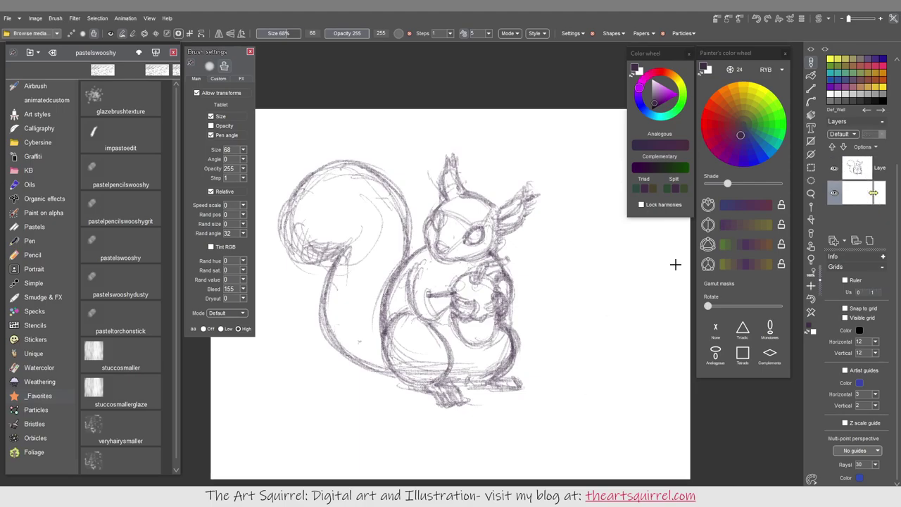
# Step: Paint purple-red, orange, yellow and blue palette swatches beside the squirrel on the lower layer, using the Monotones gamut mask
pyautogui.moveTo(598, 330)
pyautogui.mouseDown()
pyautogui.moveTo(619, 322)
pyautogui.moveTo(646, 338)
pyautogui.moveTo(634, 354)
pyautogui.mouseUp()
pyautogui.click(726, 94)
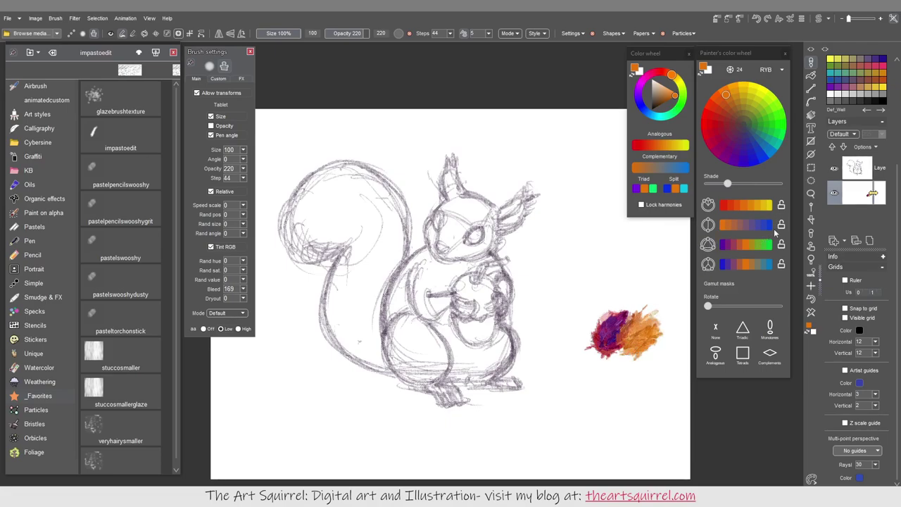
pyautogui.click(769, 327)
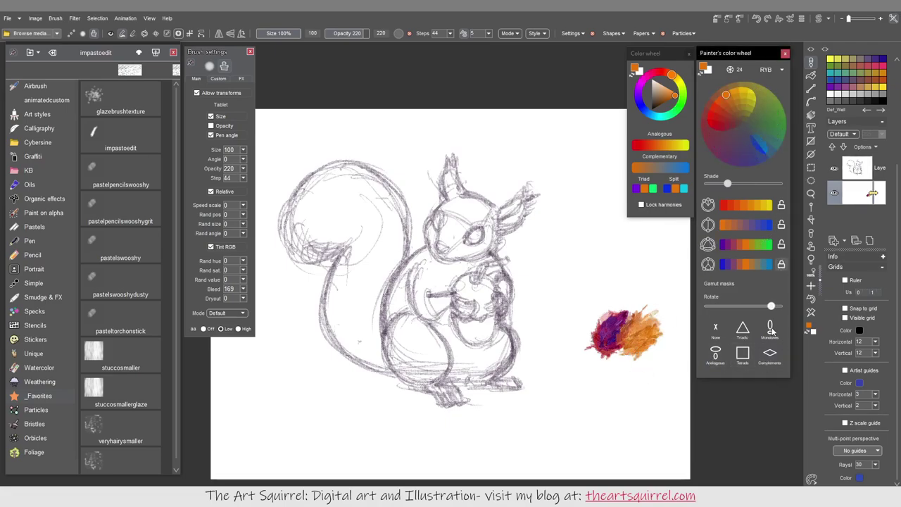
pyautogui.click(743, 94)
pyautogui.moveTo(613, 389)
pyautogui.mouseDown()
pyautogui.moveTo(641, 366)
pyautogui.moveTo(665, 369)
pyautogui.moveTo(605, 352)
pyautogui.moveTo(616, 396)
pyautogui.moveTo(637, 403)
pyautogui.moveTo(597, 419)
pyautogui.mouseUp()
pyautogui.moveTo(644, 434); pyautogui.dragTo(684, 405)
# Step: Extend and blend the palette with tan, pale yellow and peach swatches below the bright colours
pyautogui.click(810, 229)
pyautogui.click(639, 378)
pyautogui.moveTo(594, 416); pyautogui.dragTo(628, 436)
pyautogui.press('i')
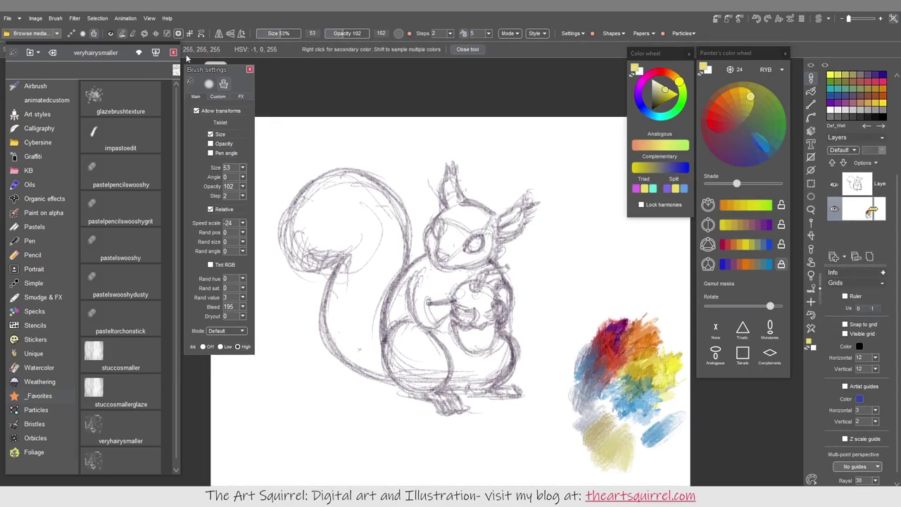
pyautogui.moveTo(632, 372)
pyautogui.mouseDown()
pyautogui.moveTo(634, 352)
pyautogui.moveTo(655, 381)
pyautogui.moveTo(620, 343)
pyautogui.moveTo(647, 363)
pyautogui.mouseUp()
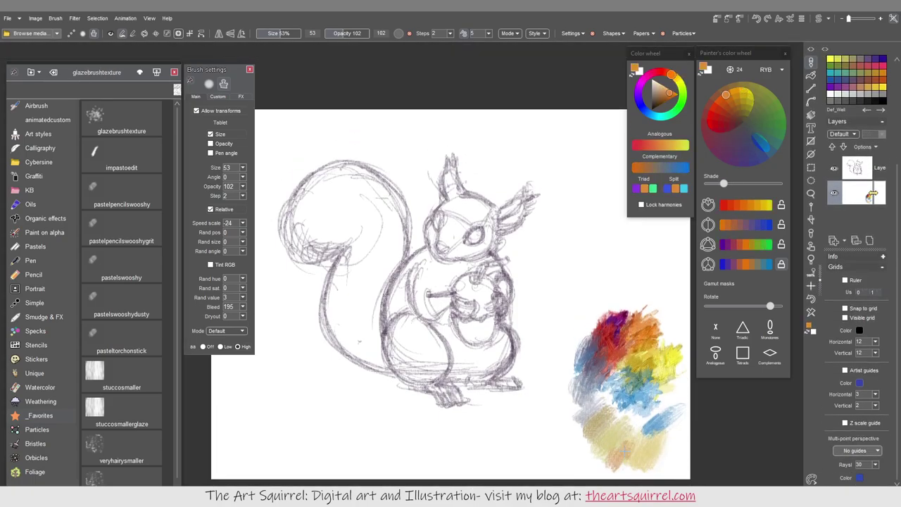
# Step: Block in a light ochre base on the head, body and tail, and glaze rusty orange over the tail
pyautogui.moveTo(468, 211)
pyautogui.mouseDown()
pyautogui.moveTo(450, 239)
pyautogui.moveTo(451, 176)
pyautogui.moveTo(422, 309)
pyautogui.moveTo(493, 359)
pyautogui.mouseUp()
pyautogui.moveTo(408, 338)
pyautogui.mouseDown()
pyautogui.moveTo(366, 246)
pyautogui.moveTo(307, 201)
pyautogui.mouseUp()
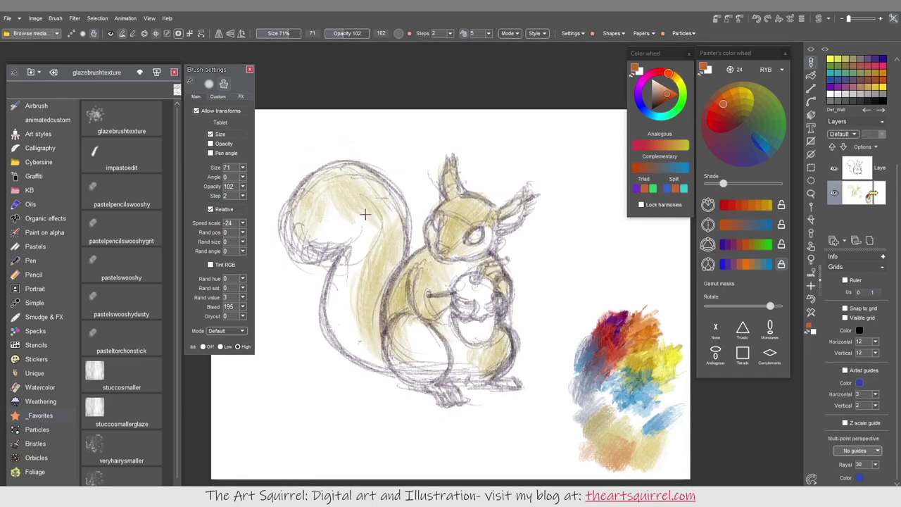
pyautogui.moveTo(362, 211)
pyautogui.mouseDown()
pyautogui.moveTo(354, 196)
pyautogui.moveTo(423, 309)
pyautogui.moveTo(472, 197)
pyautogui.moveTo(485, 289)
pyautogui.moveTo(341, 299)
pyautogui.moveTo(366, 352)
pyautogui.mouseUp()
# Step: Shade the cheek, belly, haunch and outer tail with a muted grey-purple sampled from the drawing
pyautogui.keyDown('alt'); pyautogui.click(478, 232); pyautogui.keyUp('alt')
pyautogui.moveTo(479, 232)
pyautogui.mouseDown()
pyautogui.moveTo(451, 261)
pyautogui.moveTo(429, 364)
pyautogui.moveTo(471, 380)
pyautogui.mouseUp()
pyautogui.moveTo(352, 260); pyautogui.dragTo(331, 338)
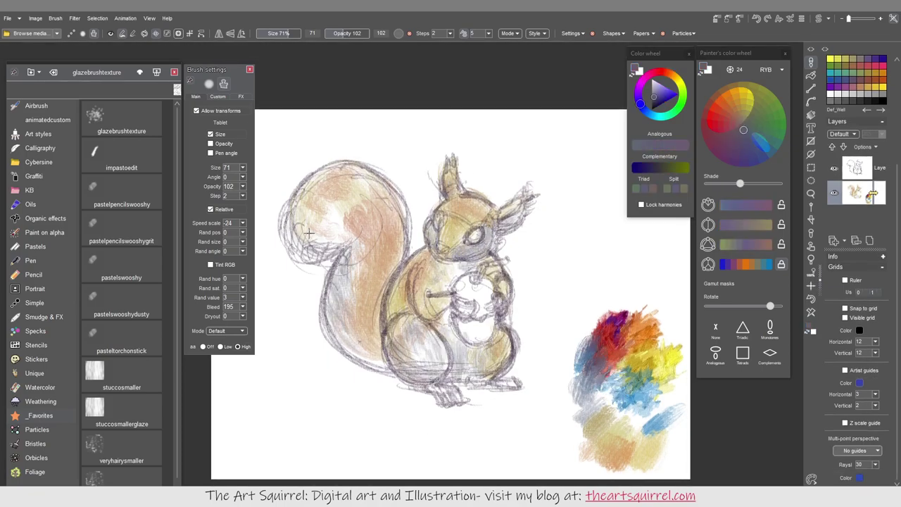
pyautogui.moveTo(288, 218); pyautogui.dragTo(395, 176)
pyautogui.moveTo(380, 317); pyautogui.dragTo(366, 369)
# Step: Tint the feet red, the eyes blue and the acorn ochre with colours sampled from the palette
pyautogui.keyDown('alt'); pyautogui.click(611, 340); pyautogui.keyUp('alt')
pyautogui.keyDown('alt'); pyautogui.click(594, 394); pyautogui.keyUp('alt')
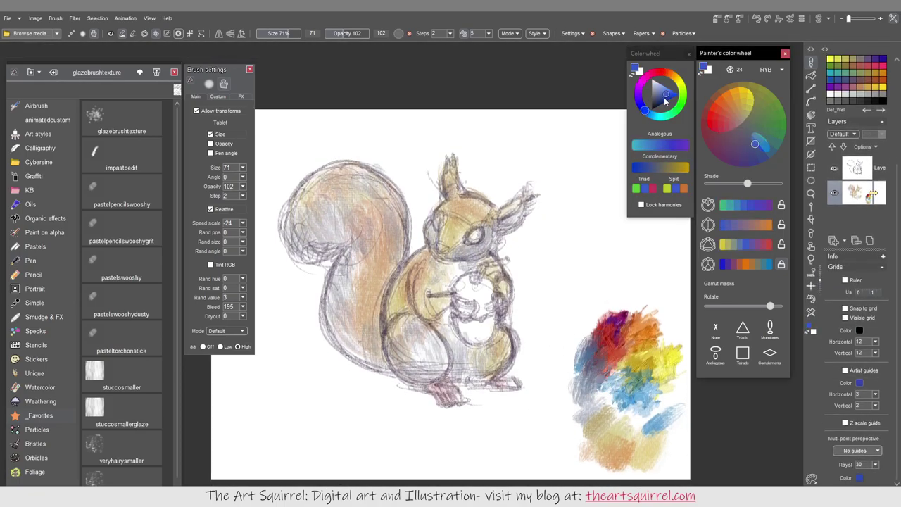
pyautogui.moveTo(473, 292); pyautogui.dragTo(493, 317)
pyautogui.keyDown('alt'); pyautogui.click(669, 364); pyautogui.keyUp('alt')
pyautogui.moveTo(465, 278)
pyautogui.mouseDown()
pyautogui.moveTo(485, 338)
pyautogui.moveTo(484, 303)
pyautogui.mouseUp()
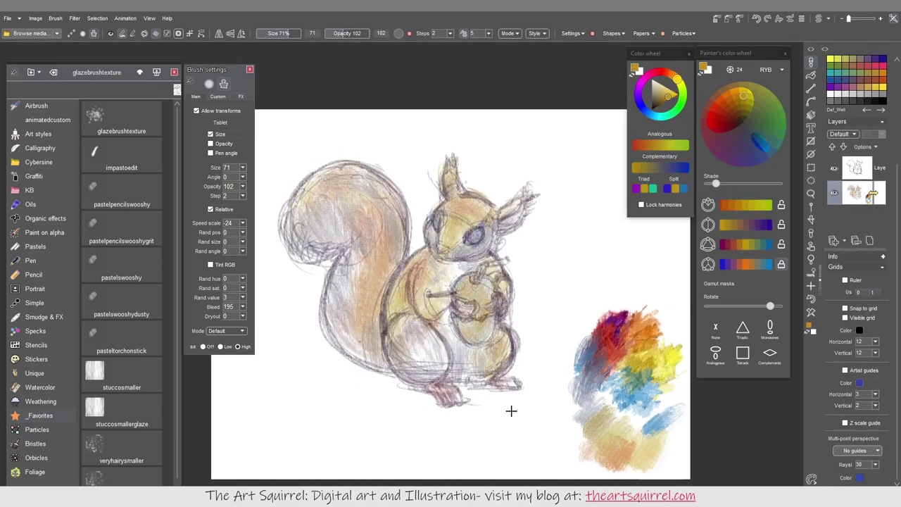
# Step: Dab ochre strokes along the inner tail and tail curl with the stuccosmaller brush
pyautogui.click(122, 380)
pyautogui.moveTo(352, 315); pyautogui.dragTo(359, 338)
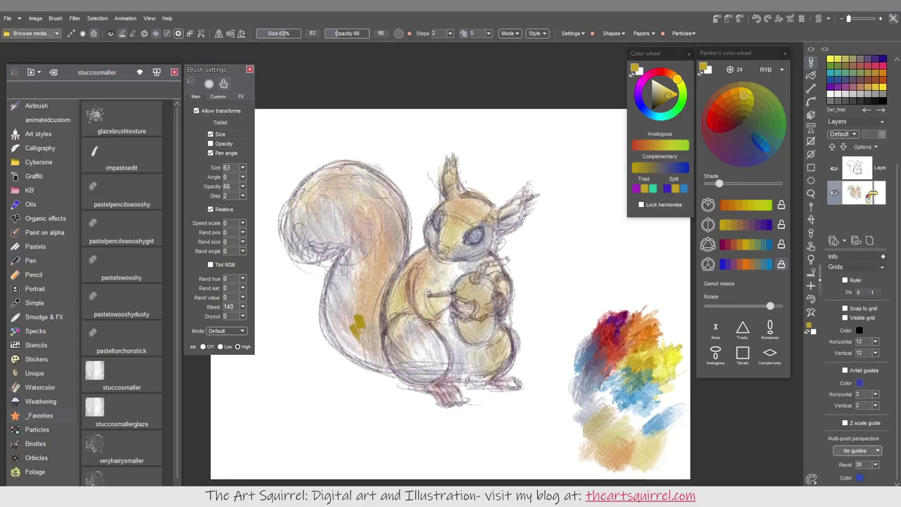
pyautogui.moveTo(331, 288); pyautogui.dragTo(369, 347)
pyautogui.moveTo(295, 236); pyautogui.dragTo(356, 224)
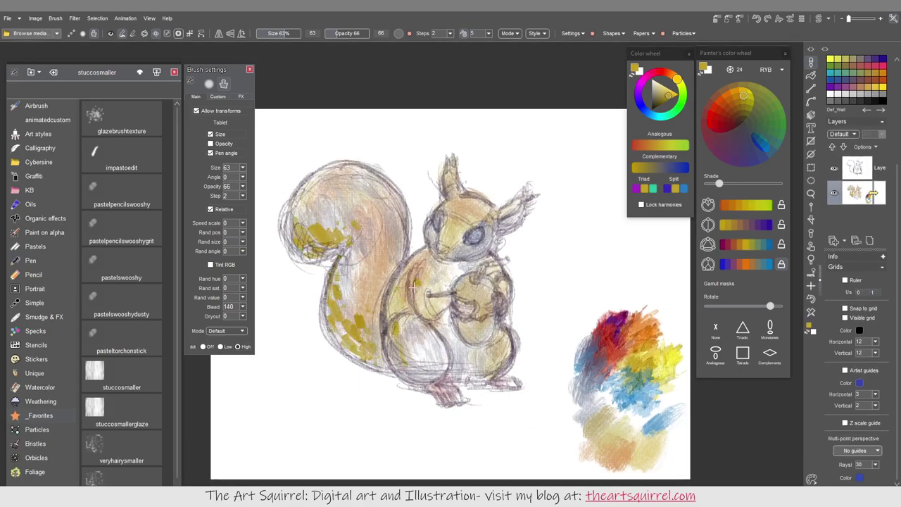
# Step: Add ochre strokes to the arms, thighs and face, and rust strokes to the ears and nose
pyautogui.moveTo(415, 295); pyautogui.dragTo(465, 310)
pyautogui.moveTo(448, 239); pyautogui.dragTo(506, 218)
pyautogui.moveTo(447, 165)
pyautogui.mouseDown()
pyautogui.moveTo(522, 204)
pyautogui.moveTo(535, 197)
pyautogui.mouseUp()
pyautogui.keyDown('alt'); pyautogui.click(625, 321); pyautogui.keyUp('alt')
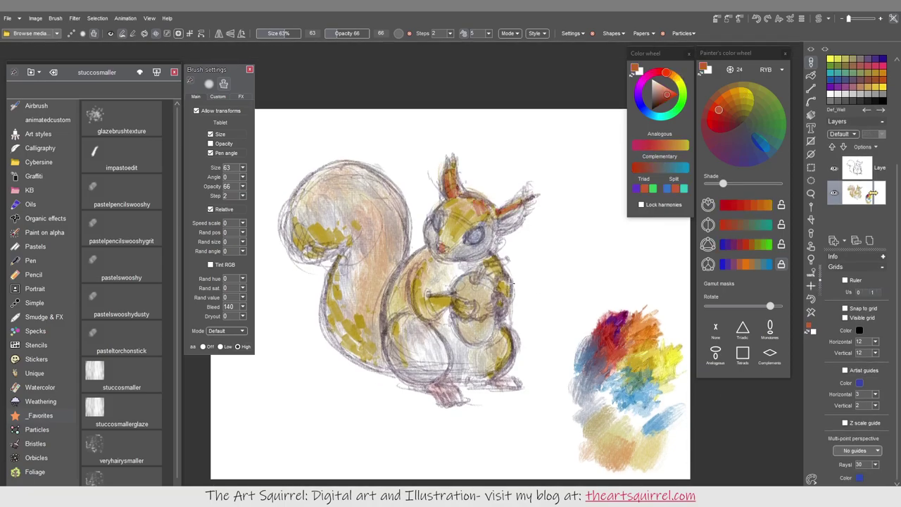
# Step: Tint the muzzle pale peach and paint the chest and belly in soft blue-grey
pyautogui.keyDown('alt'); pyautogui.click(443, 395); pyautogui.keyUp('alt')
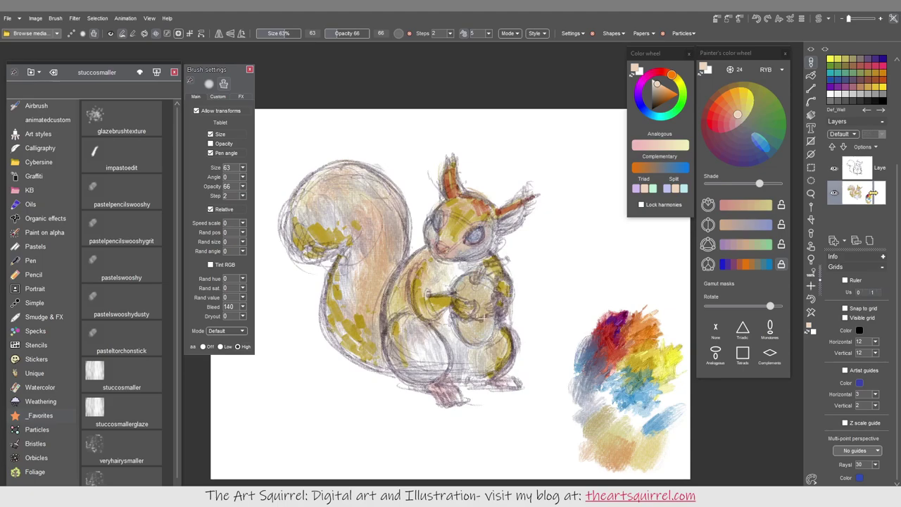
pyautogui.keyDown('alt'); pyautogui.click(642, 411); pyautogui.keyUp('alt')
pyautogui.moveTo(450, 373)
pyautogui.mouseDown()
pyautogui.moveTo(475, 345)
pyautogui.moveTo(436, 310)
pyautogui.moveTo(436, 289)
pyautogui.moveTo(468, 267)
pyautogui.mouseUp()
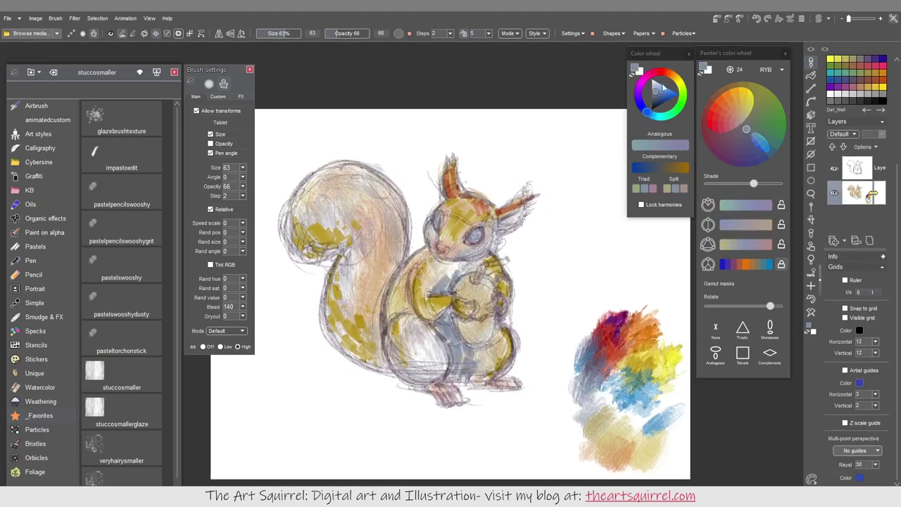
pyautogui.keyDown('alt'); pyautogui.click(577, 211); pyautogui.keyUp('alt')
# Step: Cover the upper and inner tail with layered red strokes, using warm colours sampled from the palette
pyautogui.keyDown('alt'); pyautogui.click(644, 355); pyautogui.keyUp('alt')
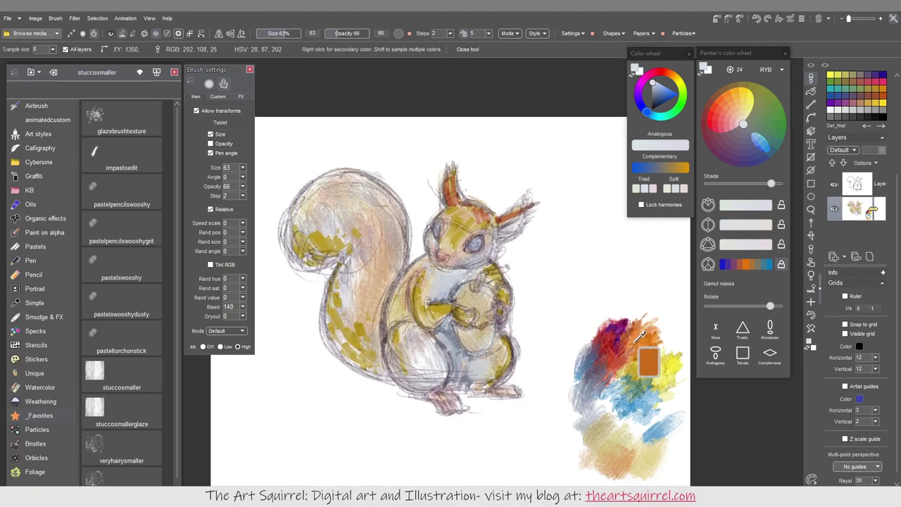
pyautogui.moveTo(398, 236)
pyautogui.mouseDown()
pyautogui.moveTo(375, 296)
pyautogui.moveTo(394, 208)
pyautogui.moveTo(348, 165)
pyautogui.moveTo(338, 211)
pyautogui.moveTo(380, 233)
pyautogui.mouseUp()
pyautogui.moveTo(351, 259); pyautogui.dragTo(372, 309)
pyautogui.keyDown('alt'); pyautogui.click(607, 322); pyautogui.keyUp('alt')
pyautogui.moveTo(394, 208); pyautogui.dragTo(384, 259)
pyautogui.moveTo(355, 182)
pyautogui.mouseDown()
pyautogui.moveTo(390, 282)
pyautogui.moveTo(391, 211)
pyautogui.moveTo(438, 223)
pyautogui.mouseUp()
# Step: Paint the eyes deep blue and add pale blue tones to the belly and haunch
pyautogui.click(760, 137)
pyautogui.moveTo(470, 231); pyautogui.dragTo(479, 240)
pyautogui.keyDown('alt'); pyautogui.click(457, 331); pyautogui.keyUp('alt')
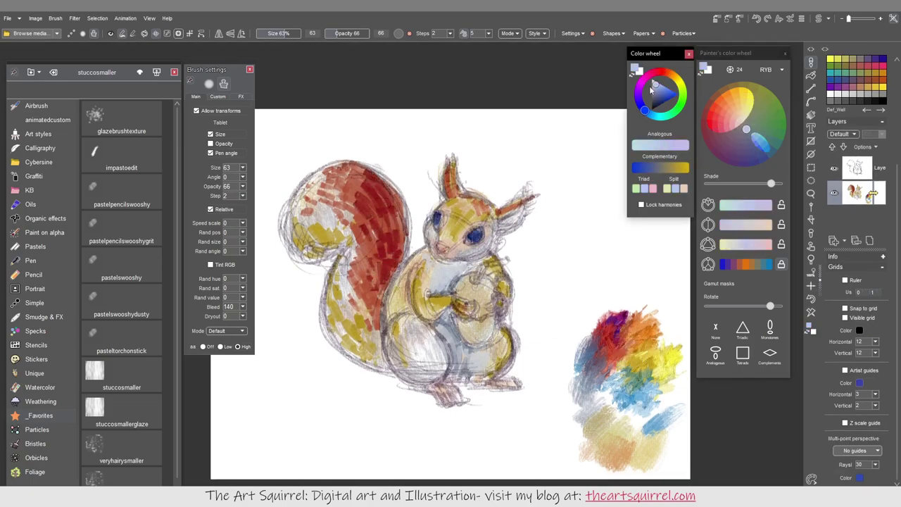
pyautogui.moveTo(444, 324); pyautogui.dragTo(421, 371)
# Step: Fill the haunch, back and upper arm with blended tan strokes
pyautogui.keyDown('alt'); pyautogui.click(412, 360); pyautogui.keyUp('alt')
pyautogui.moveTo(437, 317); pyautogui.dragTo(401, 373)
pyautogui.moveTo(433, 338); pyautogui.dragTo(390, 380)
pyautogui.moveTo(412, 274); pyautogui.dragTo(390, 331)
pyautogui.moveTo(424, 251); pyautogui.dragTo(399, 278)
pyautogui.moveTo(436, 320); pyautogui.dragTo(417, 358)
pyautogui.moveTo(436, 260); pyautogui.dragTo(420, 296)
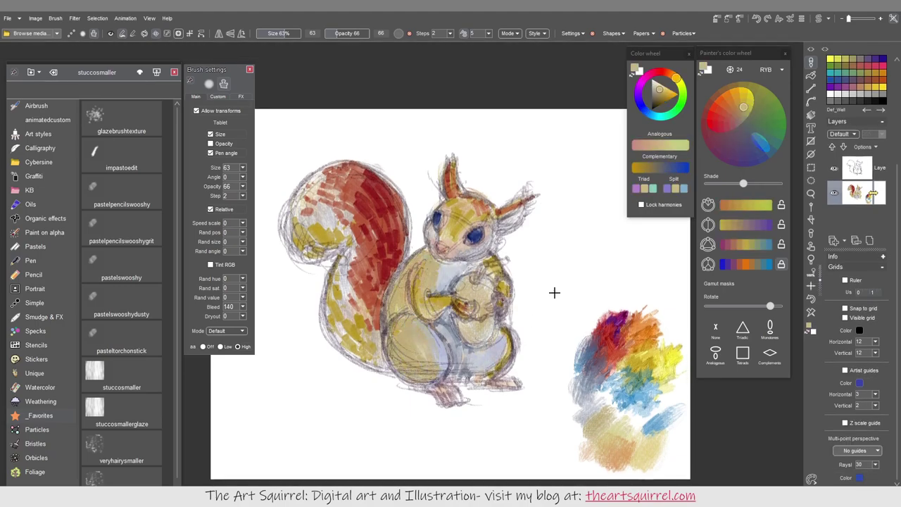
# Step: Shade the arm, back, haunch edge and far ear with dark olive-grey strokes
pyautogui.keyDown('alt'); pyautogui.click(412, 284); pyautogui.keyUp('alt')
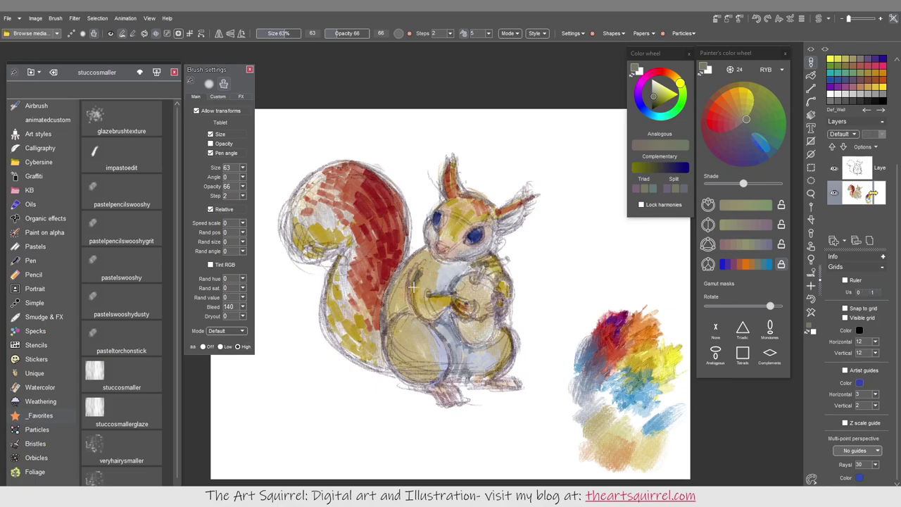
pyautogui.moveTo(424, 252); pyautogui.dragTo(387, 327)
pyautogui.moveTo(401, 315); pyautogui.dragTo(387, 369)
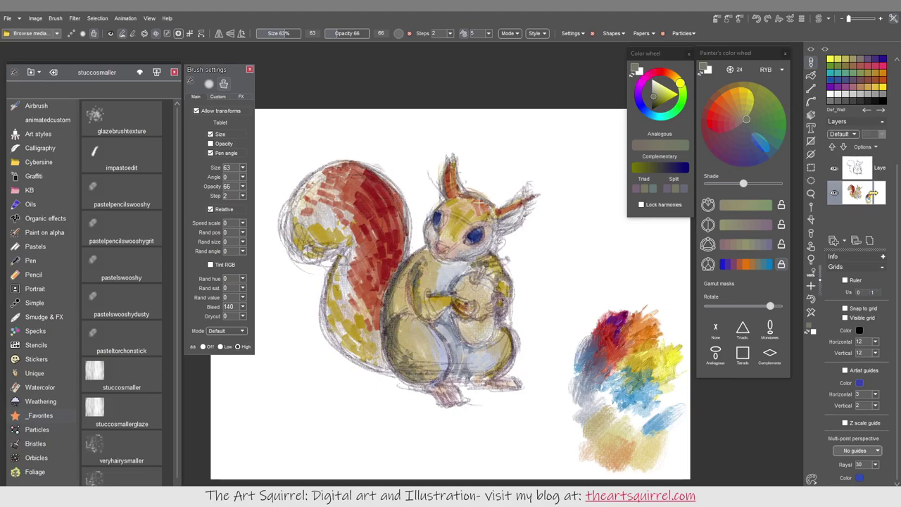
pyautogui.moveTo(525, 208); pyautogui.dragTo(501, 231)
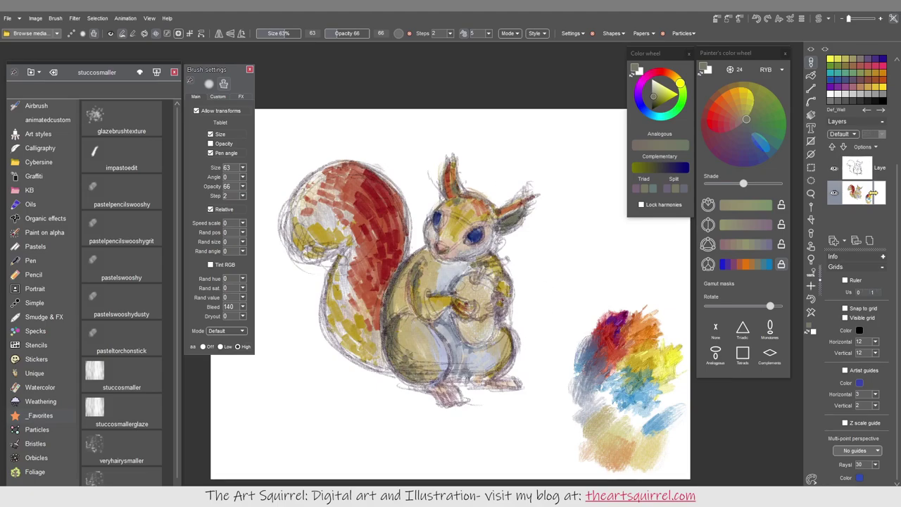
# Step: Shade the lower tail and its outer edge with dark olive-grey strokes
pyautogui.moveTo(355, 280); pyautogui.dragTo(331, 322)
pyautogui.moveTo(387, 292); pyautogui.dragTo(327, 366)
pyautogui.moveTo(341, 253); pyautogui.dragTo(326, 302)
pyautogui.moveTo(376, 316); pyautogui.dragTo(372, 328)
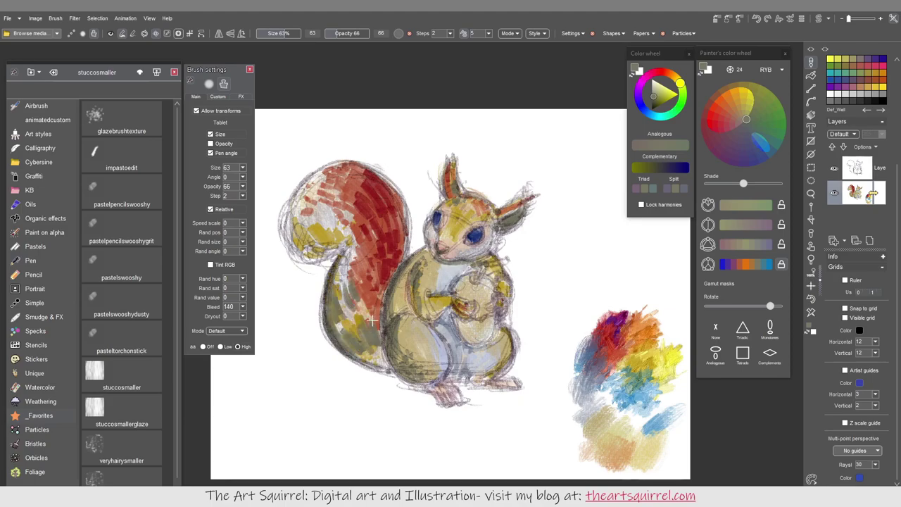
# Step: Add purple shadow strokes along the tail's inner curve, tip and lower edge, and paint a purple ground shadow under the feet
pyautogui.moveTo(370, 218); pyautogui.dragTo(357, 284)
pyautogui.moveTo(334, 208); pyautogui.dragTo(303, 254)
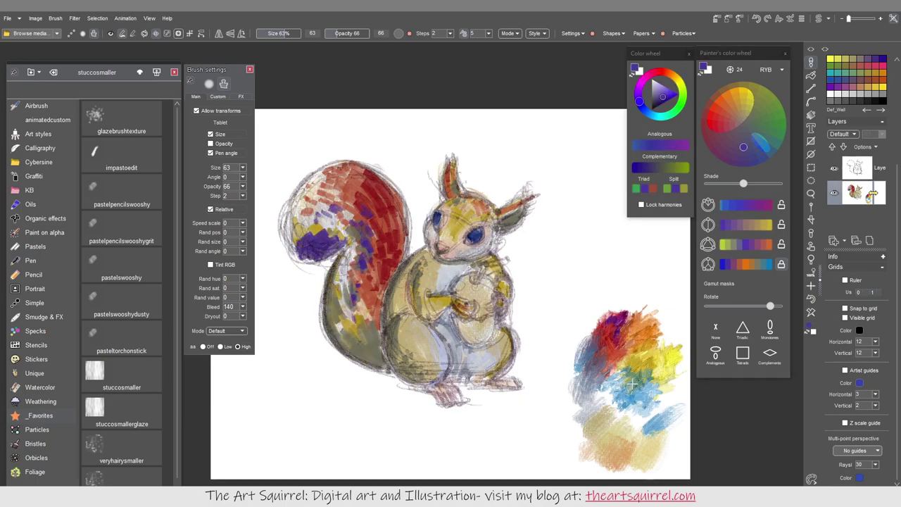
pyautogui.moveTo(373, 295); pyautogui.dragTo(331, 359)
pyautogui.moveTo(525, 391)
pyautogui.mouseDown()
pyautogui.moveTo(397, 410)
pyautogui.moveTo(503, 437)
pyautogui.mouseUp()
# Step: Layer orange strokes on the haunch, head and back, and cover the tail's white gaps with ochre and warm tones
pyautogui.keyDown('alt'); pyautogui.click(418, 371); pyautogui.keyUp('alt')
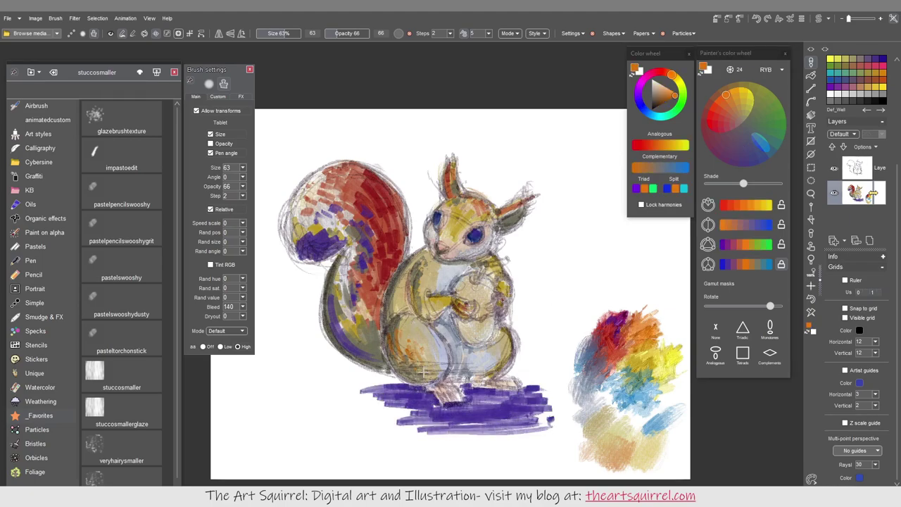
pyautogui.moveTo(370, 285)
pyautogui.mouseDown()
pyautogui.moveTo(366, 215)
pyautogui.moveTo(394, 281)
pyautogui.moveTo(362, 331)
pyautogui.moveTo(317, 204)
pyautogui.moveTo(302, 243)
pyautogui.mouseUp()
pyautogui.keyDown('alt'); pyautogui.click(361, 264); pyautogui.keyUp('alt')
# Step: Lighten the haunch and face with pale pink strokes and cover the chest with pale blue-grey
pyautogui.keyDown('alt'); pyautogui.click(429, 343); pyautogui.keyUp('alt')
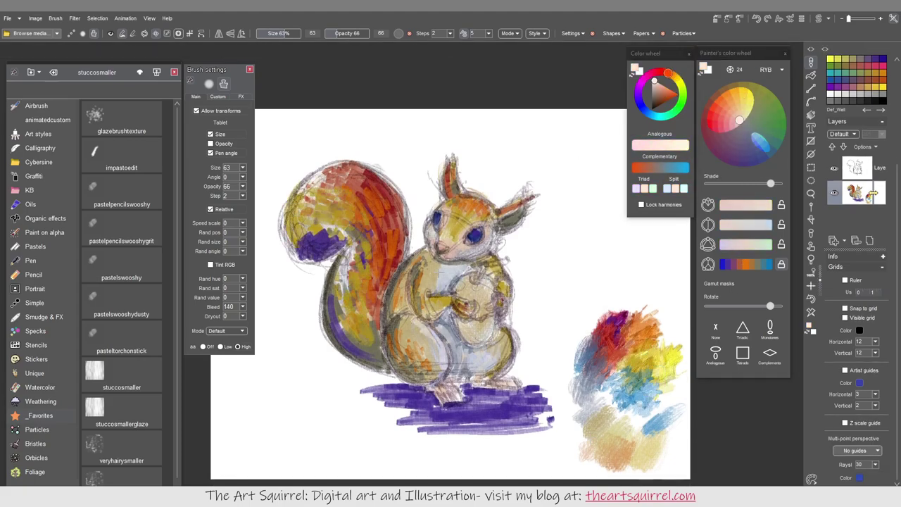
pyautogui.keyDown('alt'); pyautogui.click(437, 229); pyautogui.keyUp('alt')
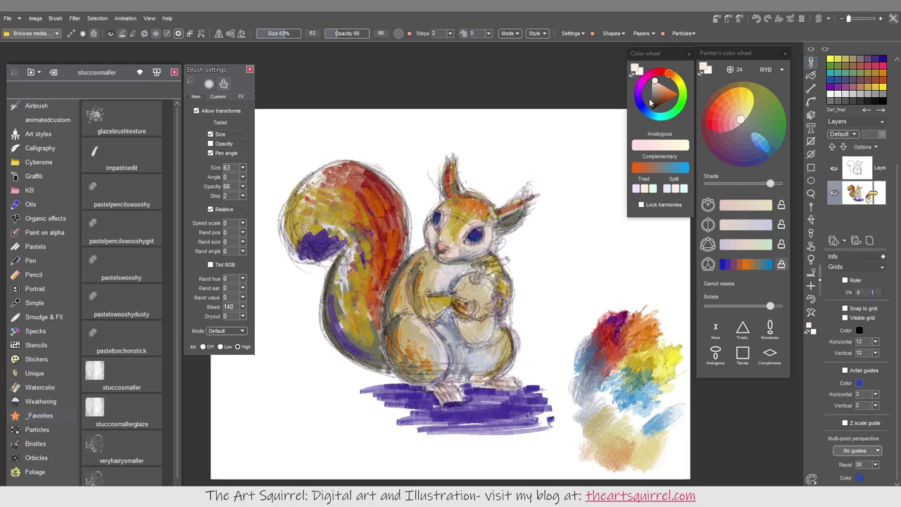
pyautogui.keyDown('alt'); pyautogui.click(488, 236); pyautogui.keyUp('alt')
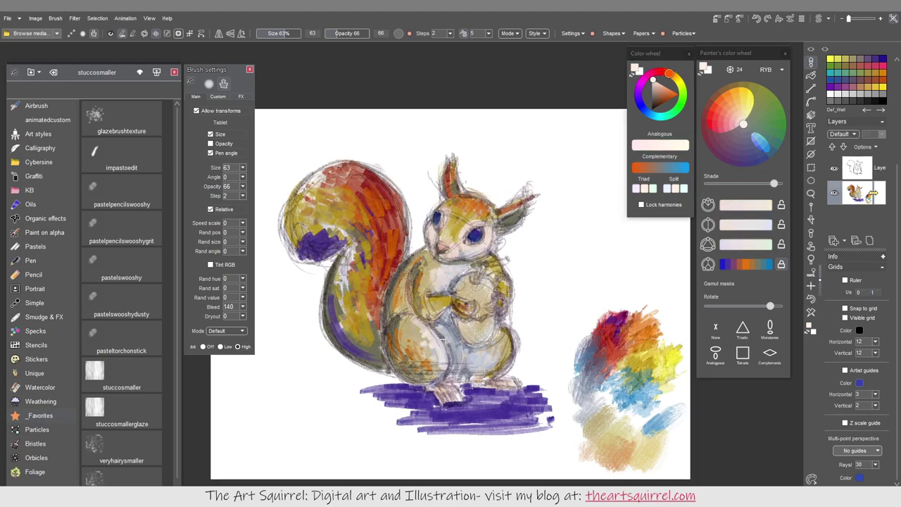
pyautogui.keyDown('alt'); pyautogui.click(582, 383); pyautogui.keyUp('alt')
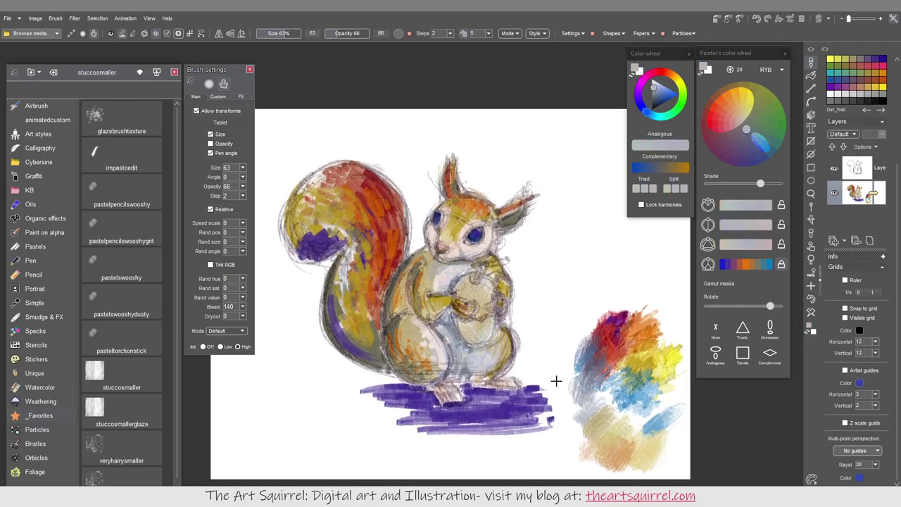
# Step: Paint blue over the tail tip, lower tail edge and ground shadow, and block in blue shading on the acorn
pyautogui.keyDown('alt'); pyautogui.click(615, 321); pyautogui.keyUp('alt')
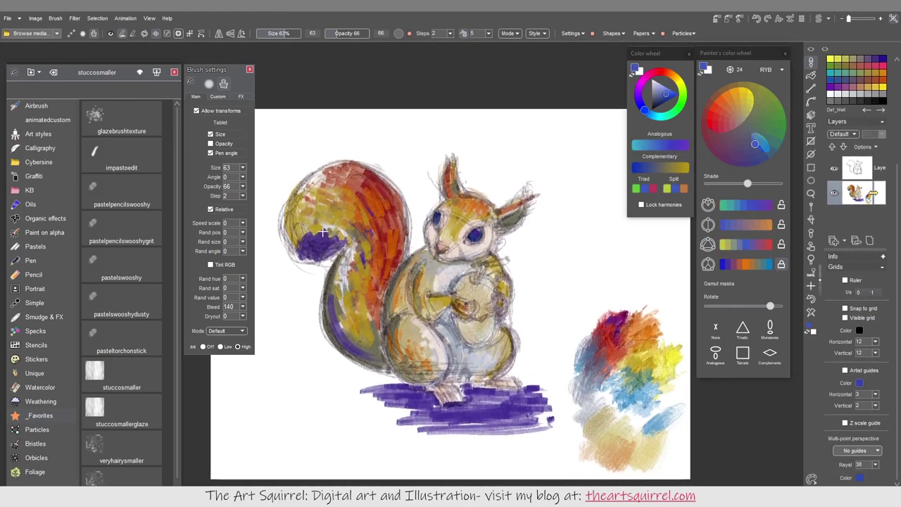
pyautogui.moveTo(323, 232); pyautogui.dragTo(359, 265)
pyautogui.moveTo(506, 391)
pyautogui.mouseDown()
pyautogui.moveTo(472, 408)
pyautogui.moveTo(556, 404)
pyautogui.moveTo(415, 422)
pyautogui.mouseUp()
pyautogui.moveTo(492, 317); pyautogui.dragTo(465, 344)
pyautogui.moveTo(457, 268)
pyautogui.mouseDown()
pyautogui.moveTo(502, 285)
pyautogui.moveTo(491, 318)
pyautogui.mouseUp()
# Step: Fill the acorn's body and cap and both feet with rust-brown strokes
pyautogui.keyDown('alt'); pyautogui.click(493, 282); pyautogui.keyUp('alt')
pyautogui.keyDown('alt'); pyautogui.click(492, 319); pyautogui.keyUp('alt')
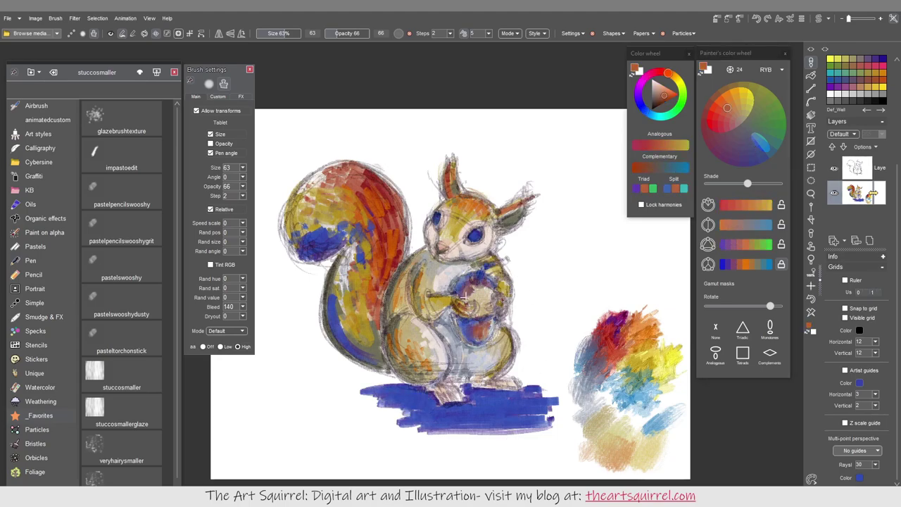
pyautogui.moveTo(468, 289); pyautogui.dragTo(491, 332)
pyautogui.moveTo(432, 383); pyautogui.dragTo(450, 398)
pyautogui.moveTo(482, 383); pyautogui.dragTo(513, 385)
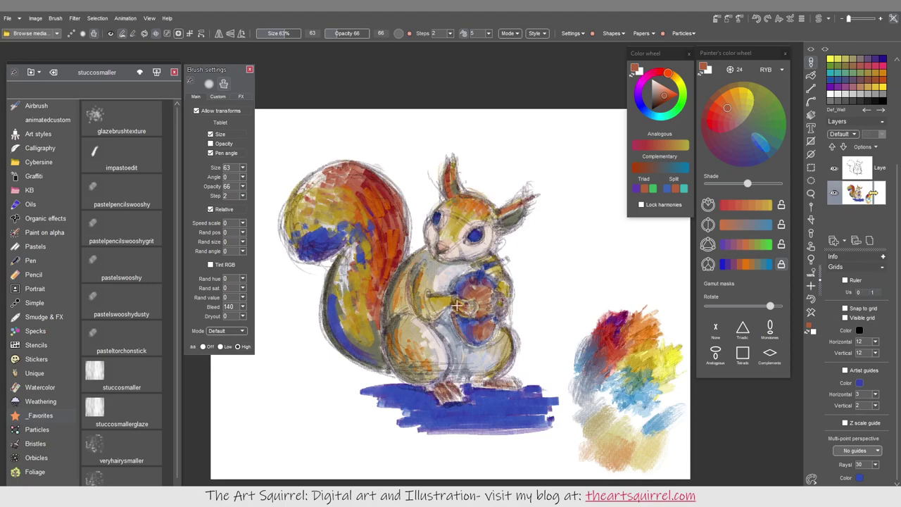
# Step: Toggle the line sketch layer's visibility to check the painting without its outlines
pyautogui.keyDown('alt'); pyautogui.click(501, 292); pyautogui.keyUp('alt')
pyautogui.click(834, 169)
pyautogui.click(834, 168)
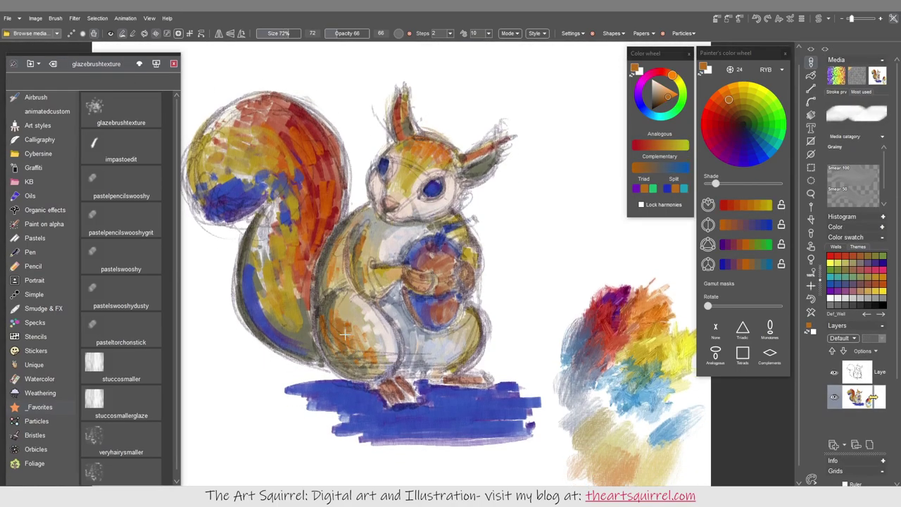
# Step: Deepen the haunch with orange-brown and work sampled orange, ochre and blue through the tail
pyautogui.moveTo(344, 335)
pyautogui.mouseDown()
pyautogui.moveTo(369, 354)
pyautogui.moveTo(336, 260)
pyautogui.moveTo(418, 146)
pyautogui.moveTo(404, 110)
pyautogui.moveTo(482, 305)
pyautogui.moveTo(309, 324)
pyautogui.moveTo(487, 312)
pyautogui.moveTo(257, 292)
pyautogui.moveTo(311, 340)
pyautogui.moveTo(258, 218)
pyautogui.moveTo(234, 220)
pyautogui.moveTo(224, 116)
pyautogui.mouseUp()
pyautogui.keyDown('alt'); pyautogui.click(450, 310); pyautogui.keyUp('alt')
pyautogui.keyDown('alt'); pyautogui.click(313, 248); pyautogui.keyUp('alt')
pyautogui.moveTo(314, 248)
pyautogui.mouseDown()
pyautogui.moveTo(284, 262)
pyautogui.moveTo(318, 208)
pyautogui.moveTo(339, 200)
pyautogui.moveTo(265, 168)
pyautogui.moveTo(307, 144)
pyautogui.mouseUp()
pyautogui.keyDown('alt'); pyautogui.click(288, 185); pyautogui.keyUp('alt')
pyautogui.moveTo(289, 185)
pyautogui.mouseDown()
pyautogui.moveTo(264, 254)
pyautogui.moveTo(261, 299)
pyautogui.moveTo(274, 308)
pyautogui.mouseUp()
# Step: Apply the Analogous gamut mask, rotate it onto the red-to-yellow and blue hues, and sample blue from the acorn
pyautogui.click(715, 352)
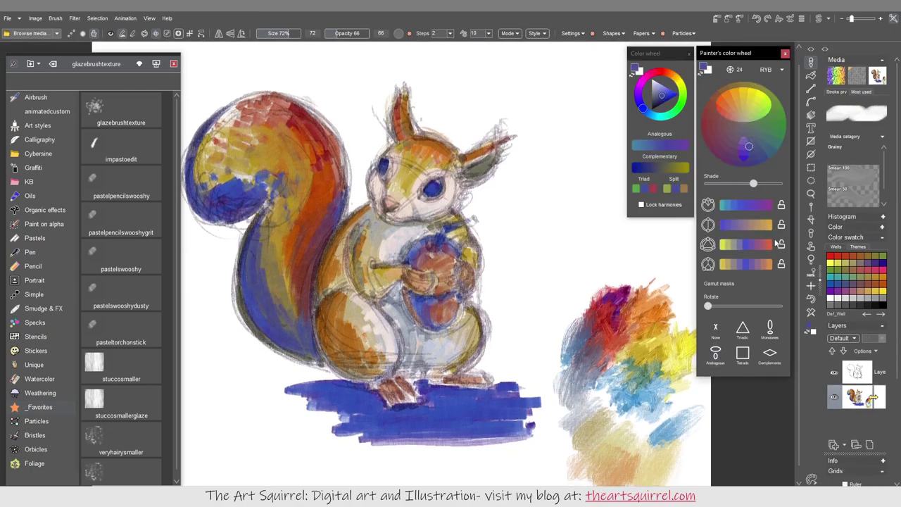
pyautogui.moveTo(708, 306); pyautogui.dragTo(770, 307)
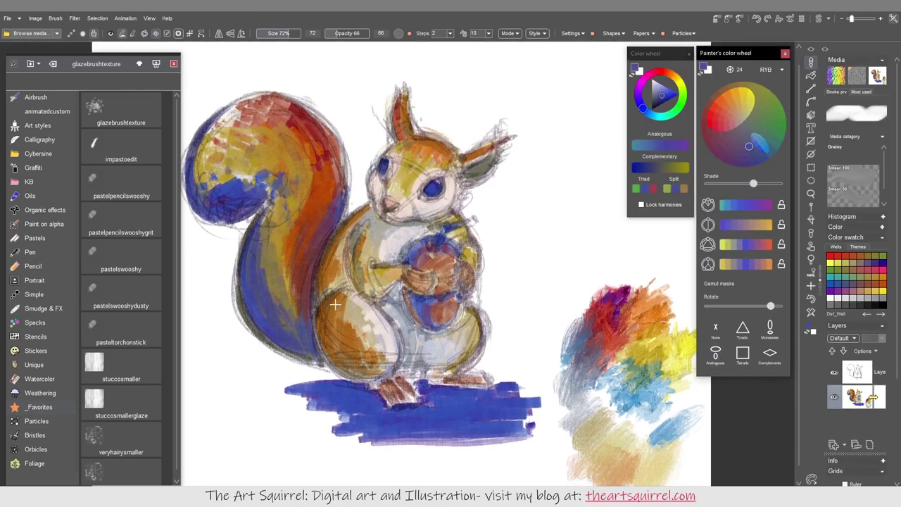
pyautogui.keyDown('alt'); pyautogui.click(438, 305); pyautogui.keyUp('alt')
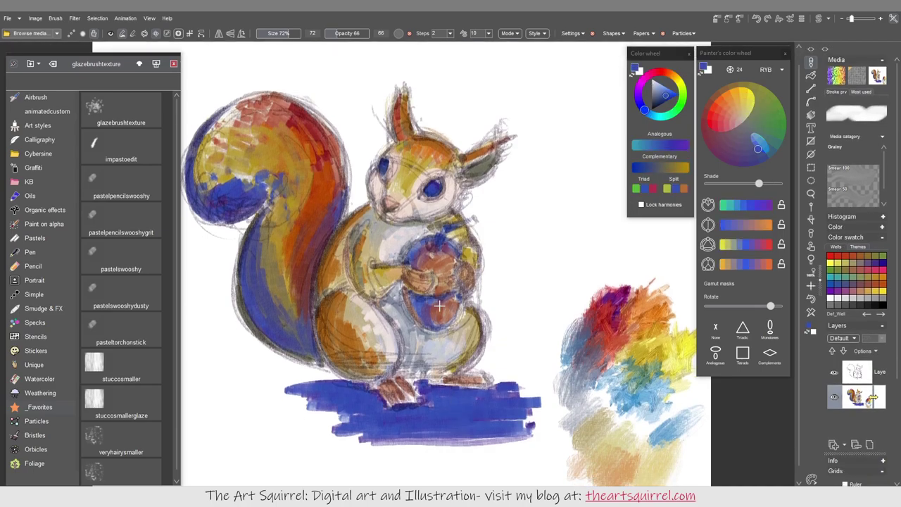
# Step: Brighten the forehead and upper tail with sampled yellow strokes
pyautogui.keyDown('alt'); pyautogui.click(451, 232); pyautogui.keyUp('alt')
pyautogui.moveTo(408, 145); pyautogui.dragTo(451, 173)
pyautogui.moveTo(232, 127); pyautogui.dragTo(267, 155)
pyautogui.moveTo(239, 105)
pyautogui.mouseDown()
pyautogui.moveTo(303, 152)
pyautogui.moveTo(331, 183)
pyautogui.moveTo(296, 161)
pyautogui.moveTo(322, 191)
pyautogui.mouseUp()
# Step: Strengthen the arm, back, haunch edges and feet with sampled burnt-orange strokes
pyautogui.keyDown('alt'); pyautogui.click(308, 148); pyautogui.keyUp('alt')
pyautogui.keyDown('alt'); pyautogui.click(366, 232); pyautogui.keyUp('alt')
pyautogui.moveTo(374, 239); pyautogui.dragTo(359, 295)
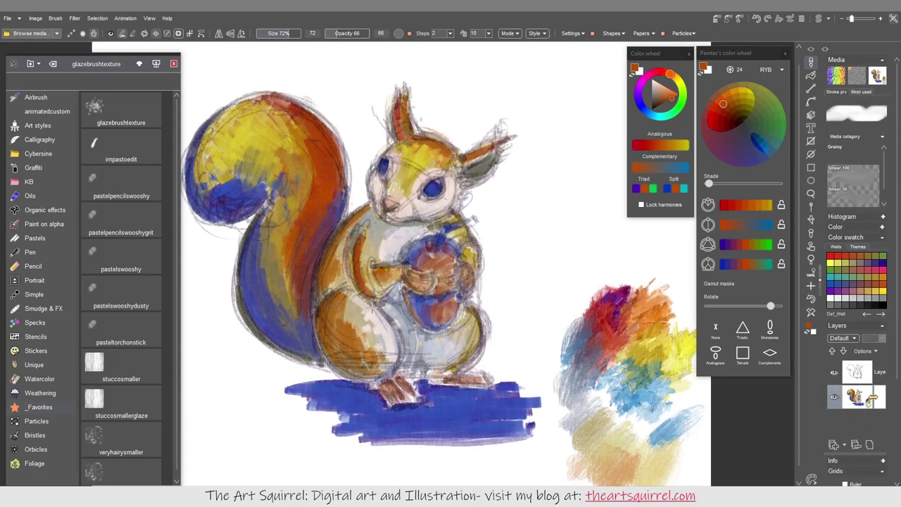
pyautogui.moveTo(331, 250); pyautogui.dragTo(317, 304)
pyautogui.moveTo(363, 310); pyautogui.dragTo(338, 373)
# Step: Brush sampled yellow highlights over the upper arm and shoulder
pyautogui.keyDown('alt'); pyautogui.click(369, 240); pyautogui.keyUp('alt')
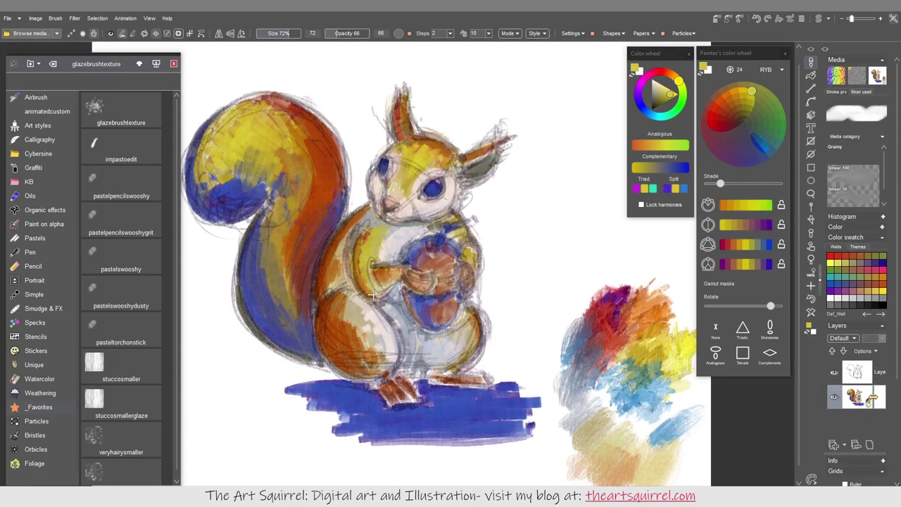
pyautogui.keyDown('alt'); pyautogui.click(373, 247); pyautogui.keyUp('alt')
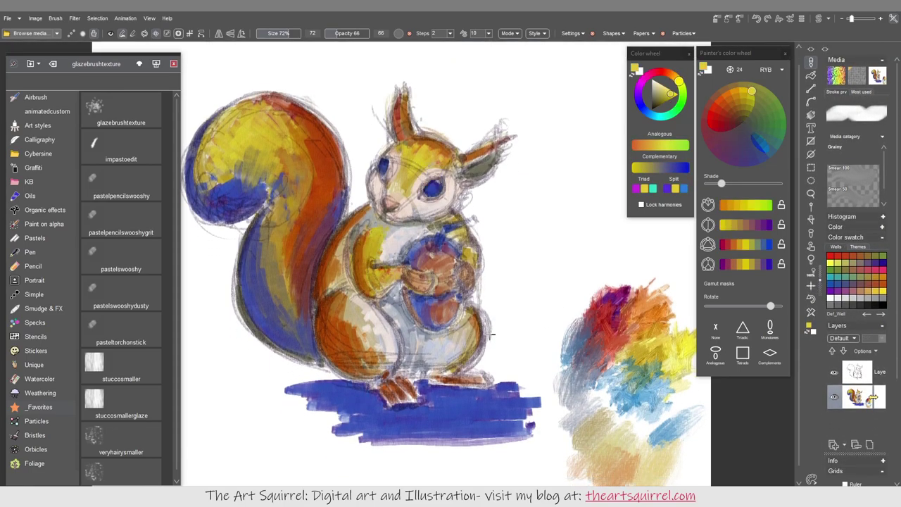
pyautogui.keyDown('alt'); pyautogui.click(337, 262); pyautogui.keyUp('alt')
# Step: Blend the haunch, back, arm and belly with sampled colours using the stuccosmallerglaze brush
pyautogui.click(129, 465)
pyautogui.moveTo(359, 330); pyautogui.dragTo(366, 356)
pyautogui.click(121, 408)
pyautogui.keyDown('alt'); pyautogui.click(377, 239); pyautogui.keyUp('alt')
pyautogui.moveTo(345, 232); pyautogui.dragTo(338, 288)
pyautogui.moveTo(373, 228); pyautogui.dragTo(366, 292)
pyautogui.keyDown('alt'); pyautogui.click(377, 232); pyautogui.keyUp('alt')
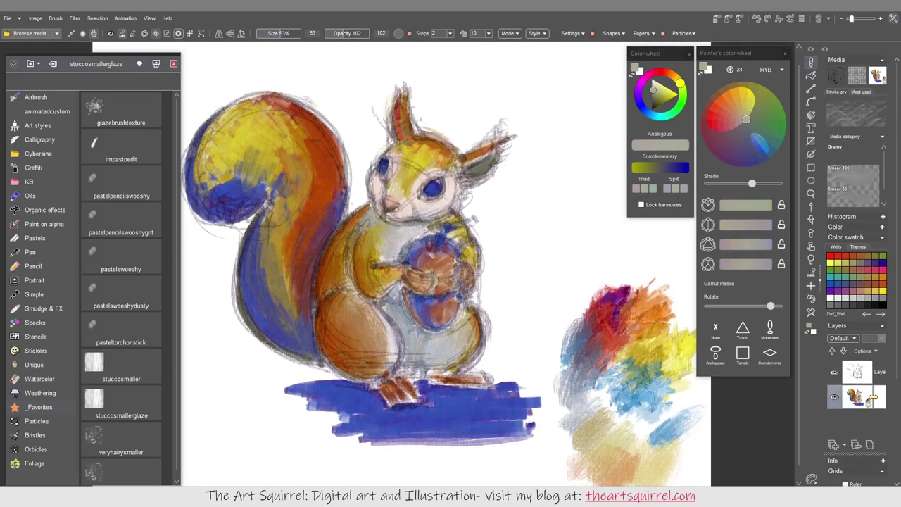
# Step: Glaze the head, tail and acorn with sampled brown, purple, yellow and blue to smooth the colour transitions
pyautogui.keyDown('alt'); pyautogui.click(410, 172); pyautogui.keyUp('alt')
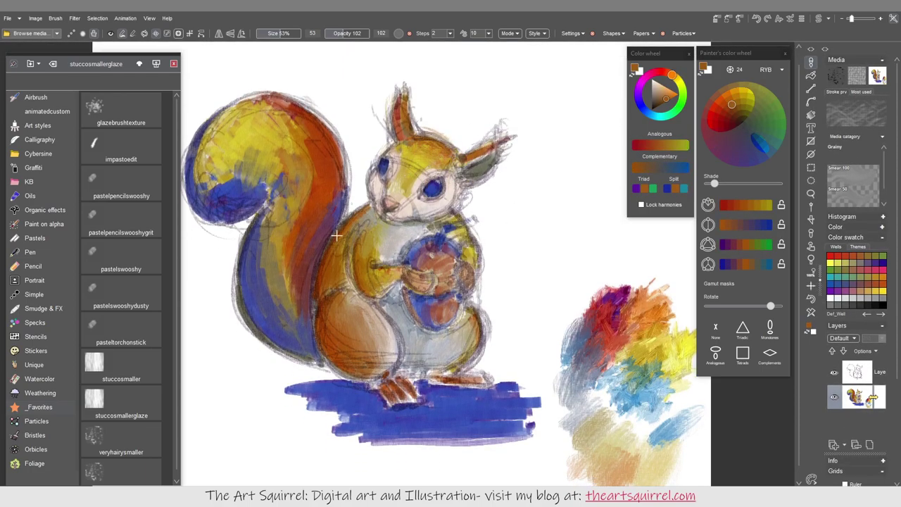
pyautogui.moveTo(310, 204); pyautogui.dragTo(278, 302)
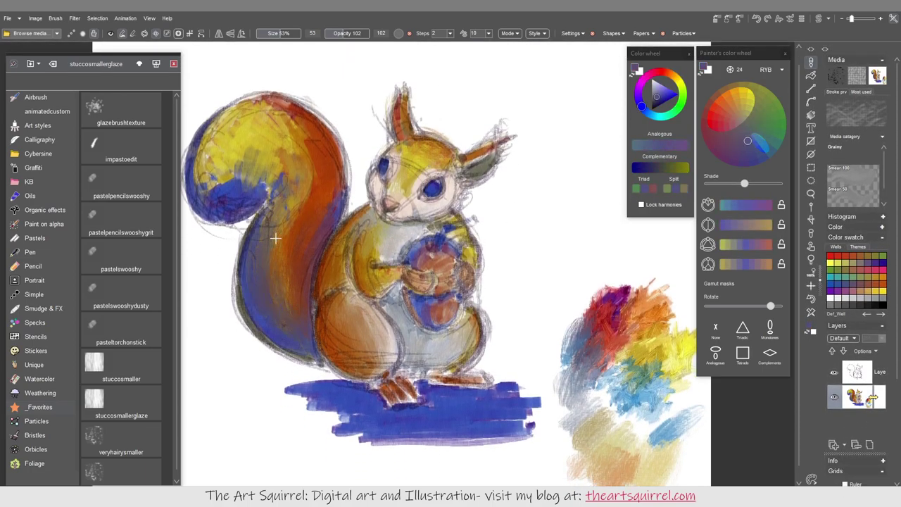
pyautogui.moveTo(211, 148); pyautogui.dragTo(278, 194)
pyautogui.keyDown('alt'); pyautogui.click(288, 155); pyautogui.keyUp('alt')
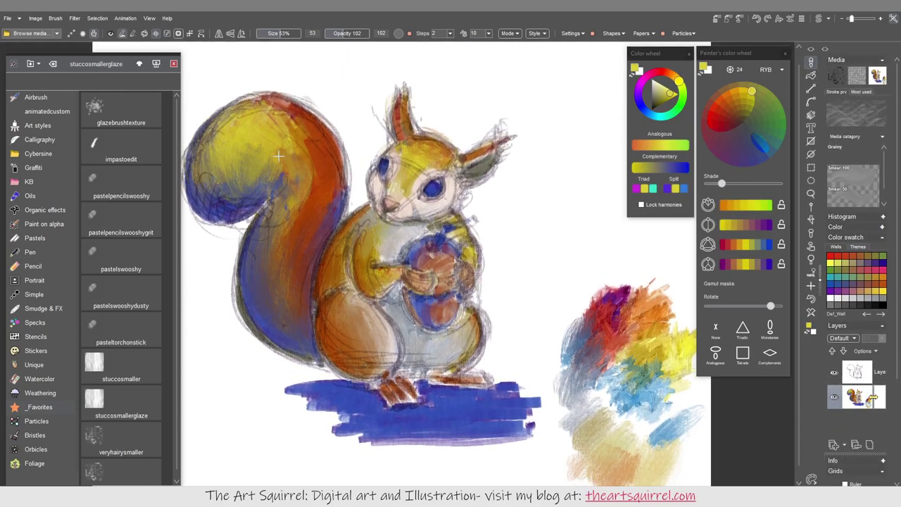
pyautogui.keyDown('alt'); pyautogui.click(524, 398); pyautogui.keyUp('alt')
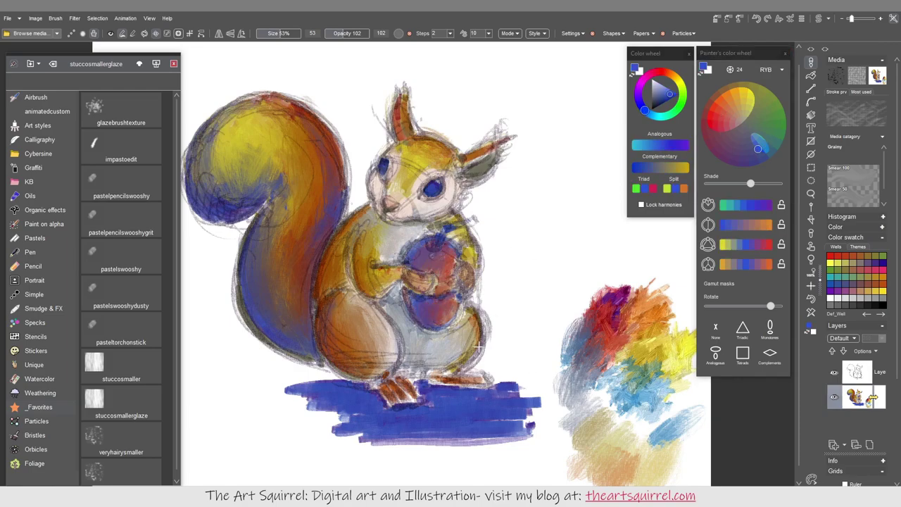
# Step: Define the acorn, paws and inside of the far ear in dark blue with the stuccosmaller brush
pyautogui.click(121, 372)
pyautogui.keyDown('alt'); pyautogui.click(427, 193); pyautogui.keyUp('alt')
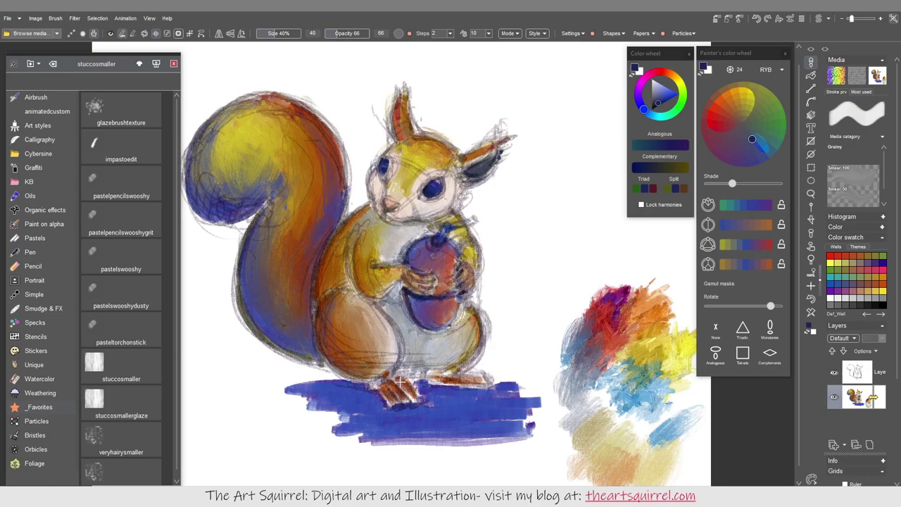
# Step: Hide the line sketch layer so only the painted layer shows
pyautogui.click(834, 372)
pyautogui.click(834, 373)
pyautogui.click(834, 373)
# Step: Dab ochre flecks onto the lower tail and add pale blue strokes to the belly
pyautogui.keyDown('alt'); pyautogui.click(271, 289); pyautogui.keyUp('alt')
pyautogui.moveTo(250, 285); pyautogui.dragTo(261, 295)
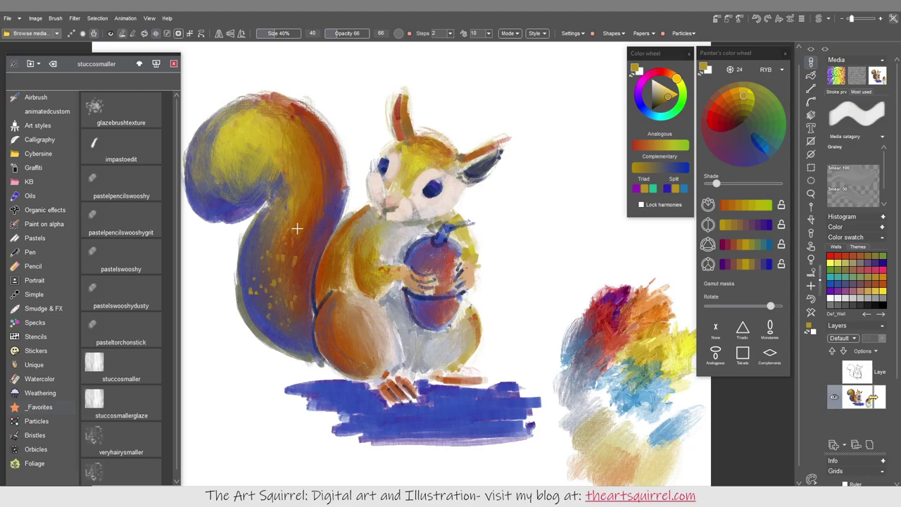
pyautogui.keyDown('alt'); pyautogui.click(428, 331); pyautogui.keyUp('alt')
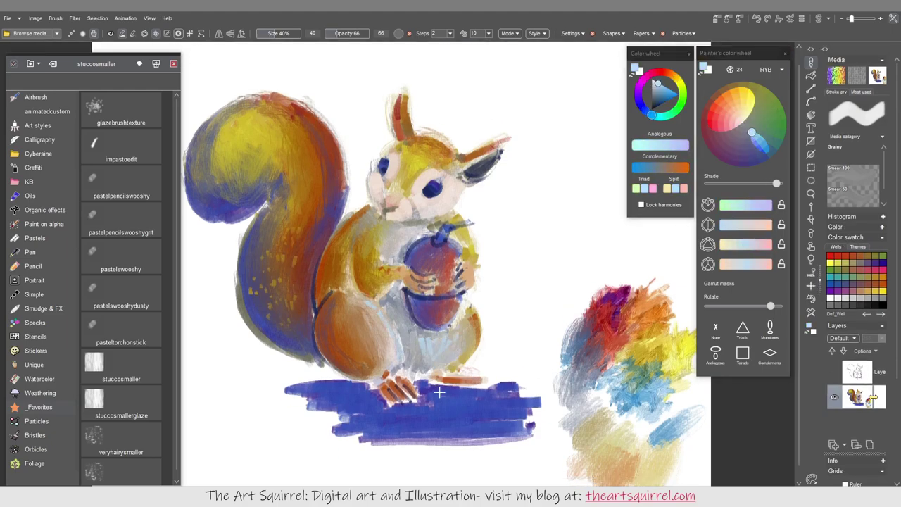
# Step: Refine the eyes and far ear in dark blue, the muzzle in pale pink and the nose in rosy pink
pyautogui.keyDown('alt'); pyautogui.click(441, 175); pyautogui.keyUp('alt')
pyautogui.keyDown('alt'); pyautogui.click(435, 191); pyautogui.keyUp('alt')
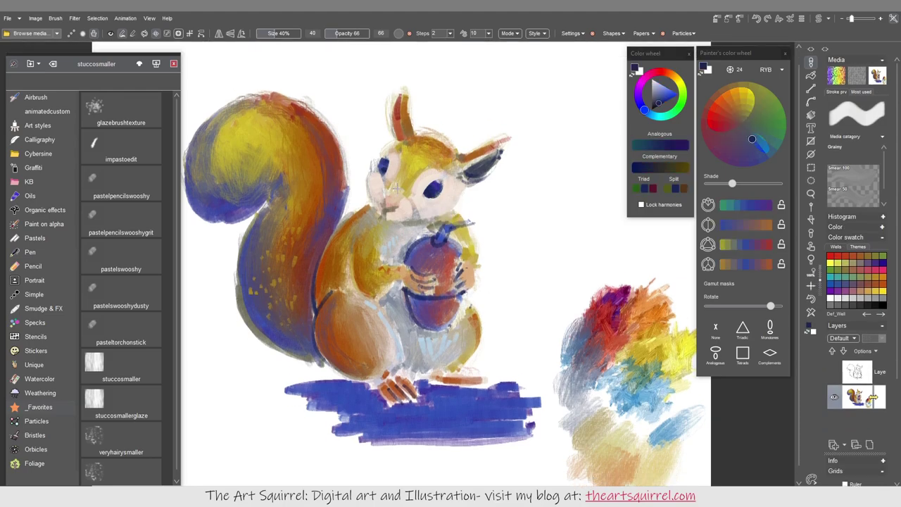
pyautogui.keyDown('alt'); pyautogui.click(440, 198); pyautogui.keyUp('alt')
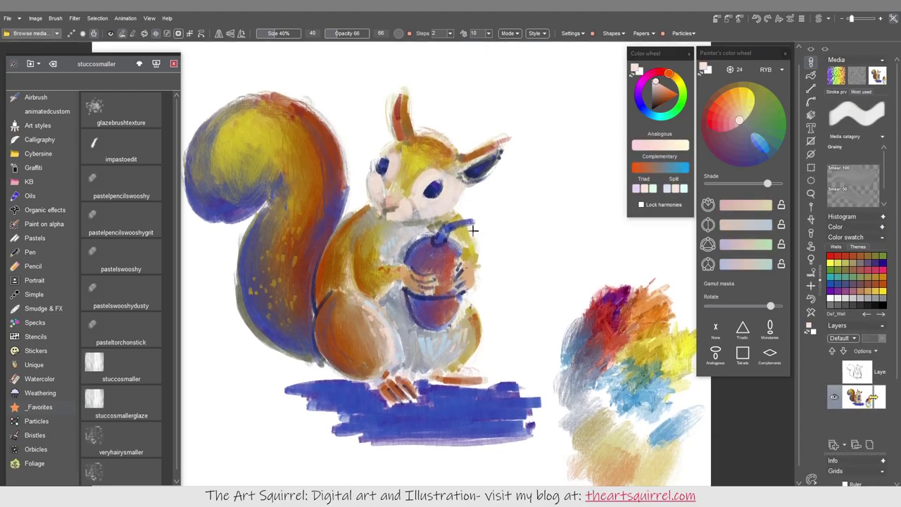
pyautogui.keyDown('alt'); pyautogui.click(387, 204); pyautogui.keyUp('alt')
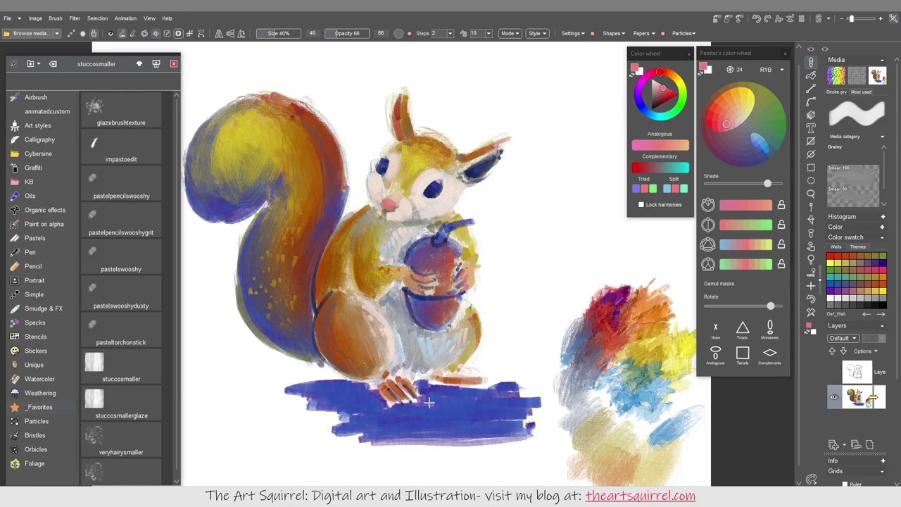
# Step: Add dark blue dabs to the acorn's cap and body and along the tail's inner edge
pyautogui.keyDown('alt'); pyautogui.click(407, 386); pyautogui.keyUp('alt')
pyautogui.moveTo(442, 252); pyautogui.dragTo(447, 265)
pyautogui.moveTo(415, 292); pyautogui.dragTo(425, 324)
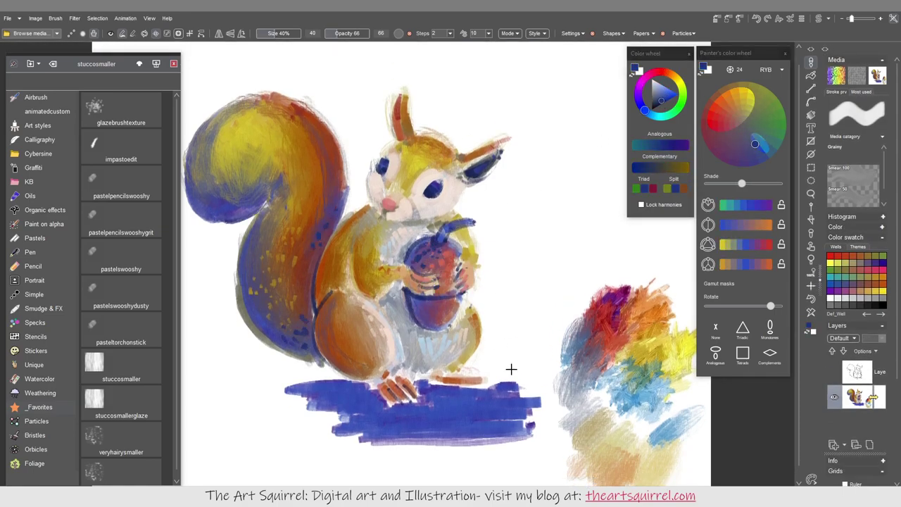
# Step: Dot pale yellow highlights on the forehead and upper tail, and blend the tail tip with muted yellow and blue
pyautogui.keyDown('alt'); pyautogui.click(409, 161); pyautogui.keyUp('alt')
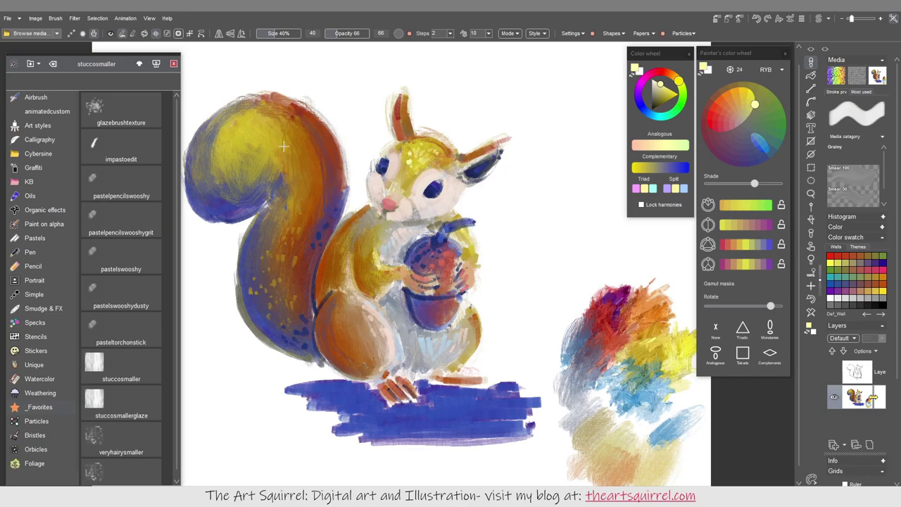
pyautogui.keyDown('alt'); pyautogui.click(339, 245); pyautogui.keyUp('alt')
pyautogui.moveTo(233, 205)
pyautogui.mouseDown()
pyautogui.moveTo(210, 195)
pyautogui.moveTo(215, 152)
pyautogui.mouseUp()
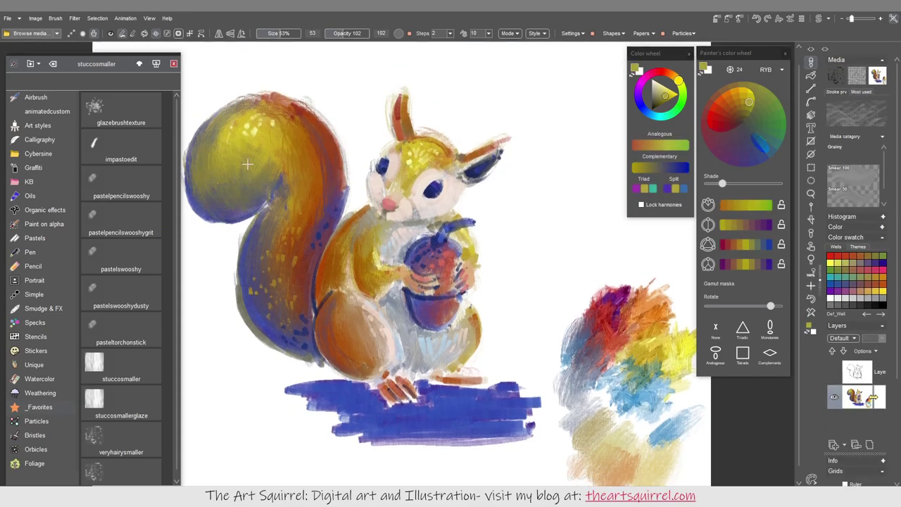
pyautogui.keyDown('alt'); pyautogui.click(278, 229); pyautogui.keyUp('alt')
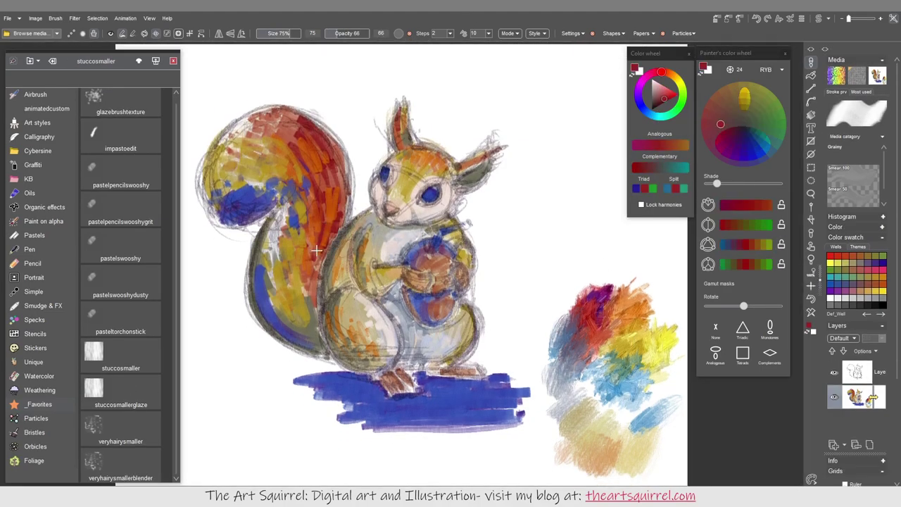
# Step: Rotate the gamut mask onto red to violet with a yellow-green accent and pick deep red
pyautogui.moveTo(743, 305); pyautogui.dragTo(753, 305)
pyautogui.click(759, 305)
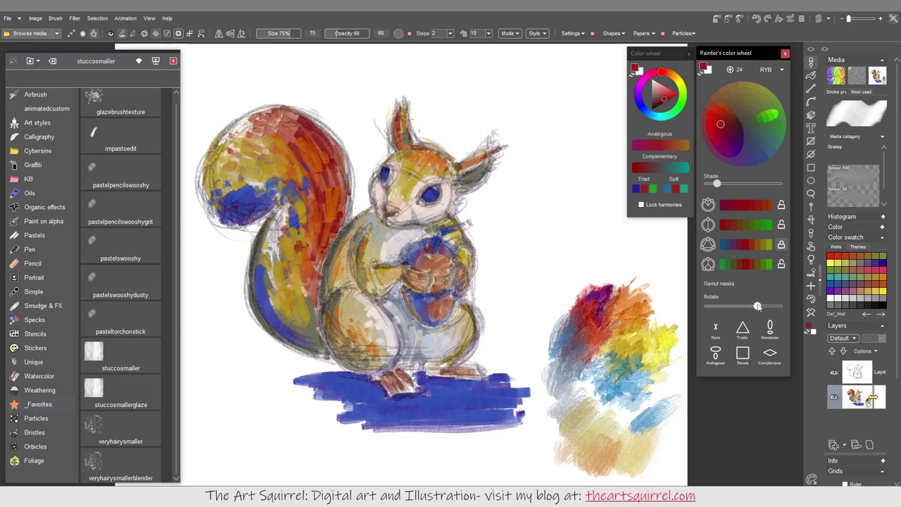
pyautogui.click(720, 124)
# Step: Cover the tail's outer curve, the ears and the top of the head with deep red strokes
pyautogui.moveTo(331, 169); pyautogui.dragTo(331, 236)
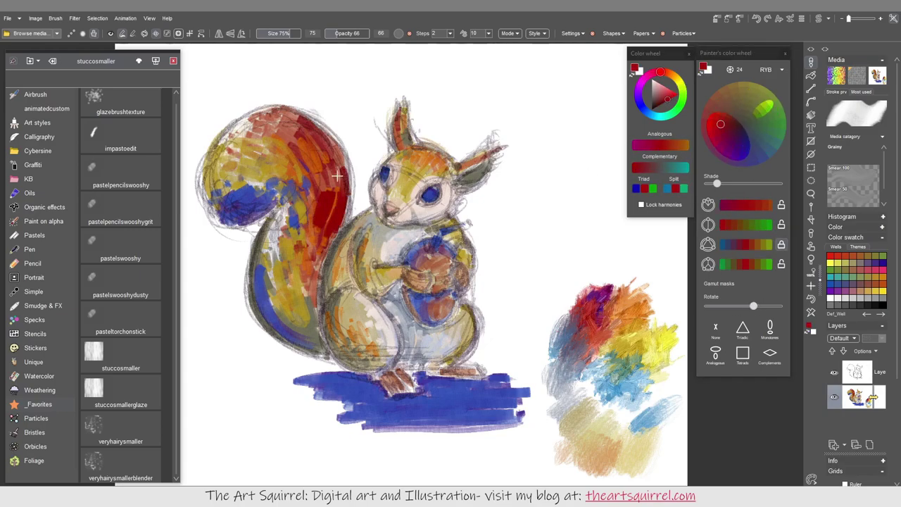
pyautogui.moveTo(268, 116); pyautogui.dragTo(318, 157)
pyautogui.moveTo(309, 219); pyautogui.dragTo(317, 313)
pyautogui.moveTo(405, 105); pyautogui.dragTo(409, 144)
# Step: Pick dark violet and paint the tail's left edge, lower section and the underside of its curl
pyautogui.click(744, 147)
pyautogui.moveTo(254, 211); pyautogui.dragTo(288, 289)
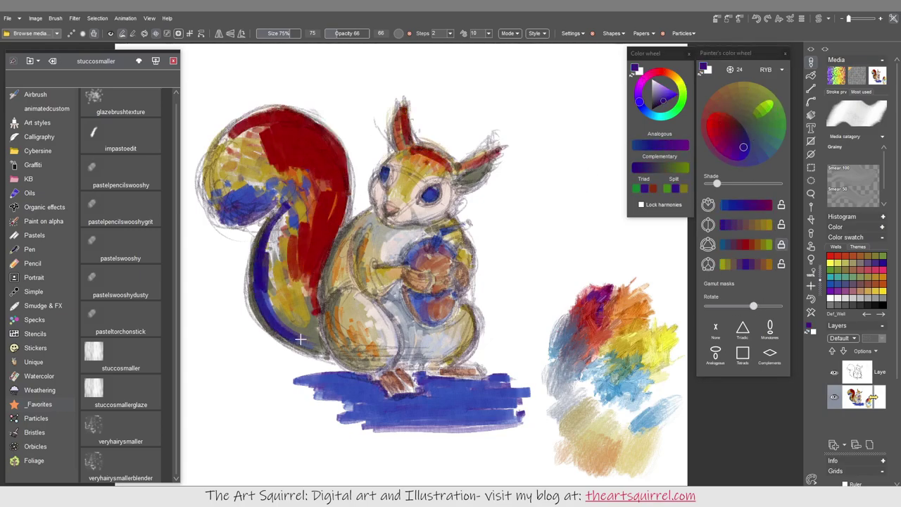
pyautogui.moveTo(211, 190); pyautogui.dragTo(288, 218)
pyautogui.moveTo(253, 282); pyautogui.dragTo(317, 344)
pyautogui.moveTo(205, 155); pyautogui.dragTo(296, 211)
pyautogui.moveTo(267, 253)
pyautogui.mouseDown()
pyautogui.moveTo(409, 265)
pyautogui.moveTo(320, 345)
pyautogui.mouseUp()
# Step: Shade the squirrel's back, arm and haunch contours with dark violet strokes
pyautogui.moveTo(380, 211); pyautogui.dragTo(332, 352)
pyautogui.moveTo(327, 310); pyautogui.dragTo(383, 369)
pyautogui.moveTo(369, 239); pyautogui.dragTo(355, 296)
pyautogui.moveTo(377, 278); pyautogui.dragTo(440, 320)
# Step: Fill the acorn with olive green and add green strokes inside the tail and its curl
pyautogui.click(748, 107)
pyautogui.moveTo(412, 247); pyautogui.dragTo(447, 285)
pyautogui.moveTo(457, 219); pyautogui.dragTo(441, 257)
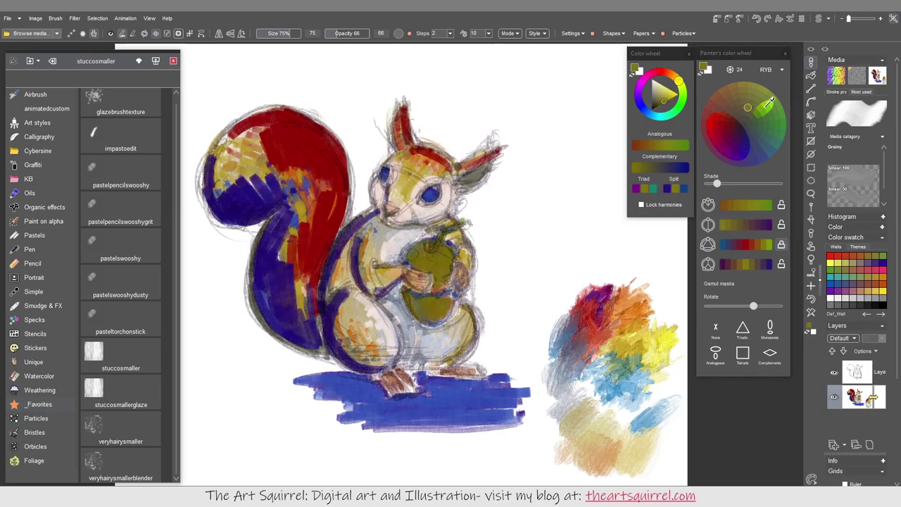
pyautogui.click(755, 111)
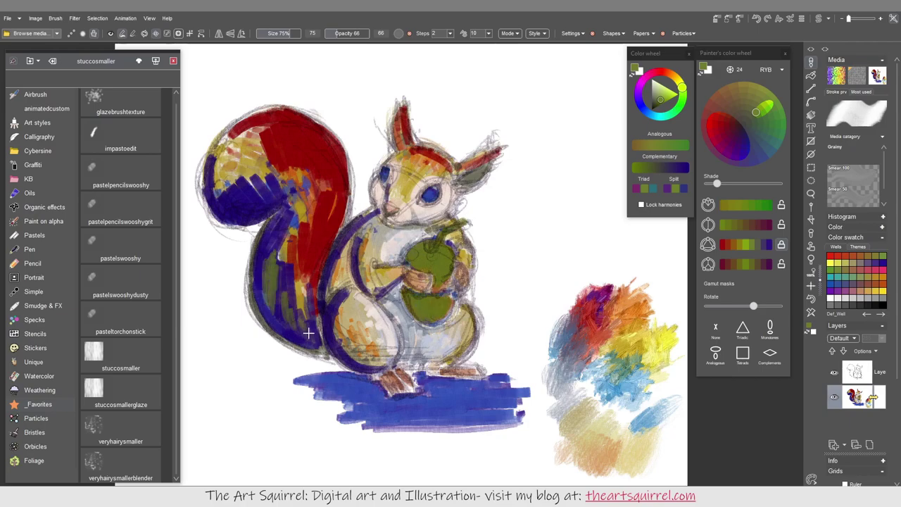
pyautogui.moveTo(226, 208); pyautogui.dragTo(282, 169)
# Step: Stroke deep red over the back, haunch and forehead, and dark magenta-purple over the haunch and tail
pyautogui.click(715, 116)
pyautogui.moveTo(348, 222); pyautogui.dragTo(369, 359)
pyautogui.moveTo(408, 161); pyautogui.dragTo(442, 164)
pyautogui.click(732, 144)
pyautogui.moveTo(373, 296); pyautogui.dragTo(344, 362)
pyautogui.moveTo(352, 222); pyautogui.dragTo(295, 324)
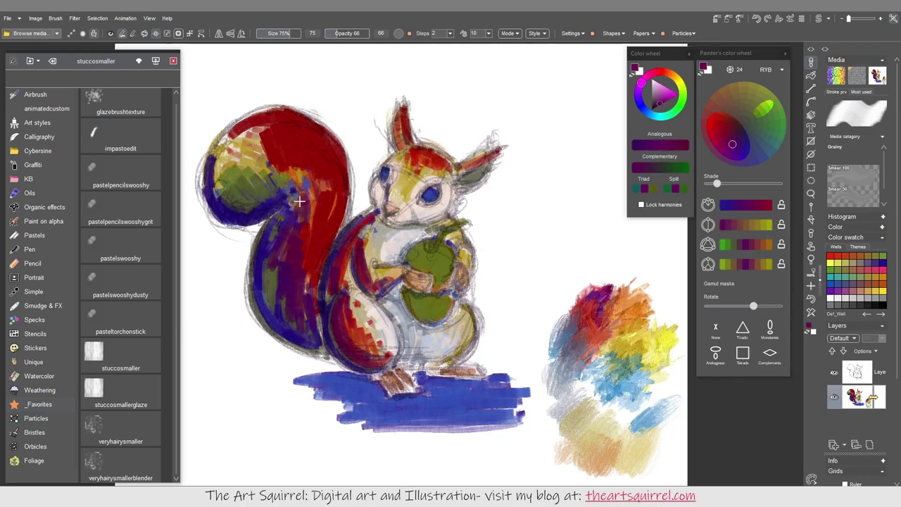
# Step: Work deep purple and red across the tail, back, haunch, head and ears, blending the strokes together
pyautogui.moveTo(233, 141); pyautogui.dragTo(303, 191)
pyautogui.moveTo(408, 152); pyautogui.dragTo(440, 159)
pyautogui.moveTo(309, 259)
pyautogui.mouseDown()
pyautogui.moveTo(253, 131)
pyautogui.moveTo(253, 296)
pyautogui.mouseUp()
pyautogui.moveTo(352, 288); pyautogui.dragTo(366, 341)
pyautogui.moveTo(362, 225)
pyautogui.mouseDown()
pyautogui.moveTo(351, 302)
pyautogui.moveTo(349, 273)
pyautogui.moveTo(267, 270)
pyautogui.mouseUp()
pyautogui.moveTo(288, 169); pyautogui.dragTo(331, 211)
pyautogui.moveTo(398, 141); pyautogui.dragTo(450, 190)
pyautogui.moveTo(405, 102); pyautogui.dragTo(415, 160)
# Step: Glaze yellow-green over the arm, haunch and tail with the stuccosmallerglaze brush
pyautogui.click(766, 104)
pyautogui.moveTo(369, 243); pyautogui.dragTo(348, 352)
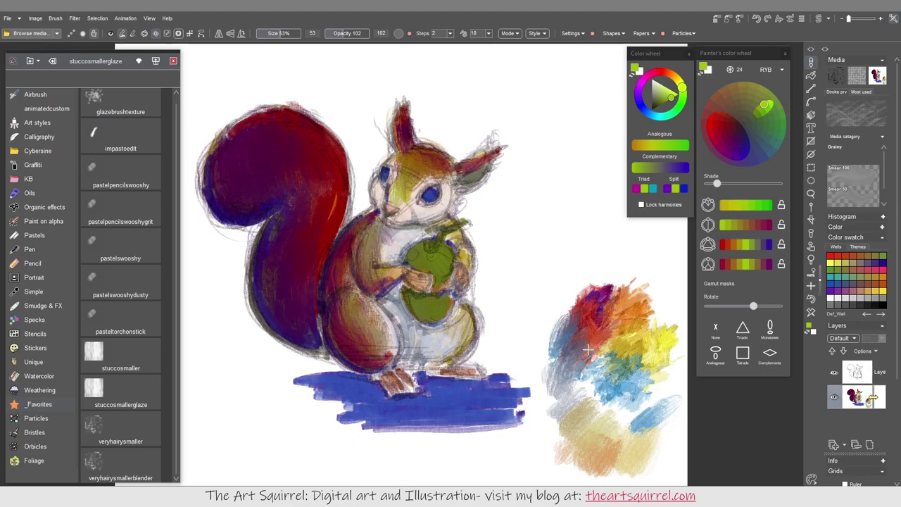
pyautogui.moveTo(288, 163); pyautogui.dragTo(296, 275)
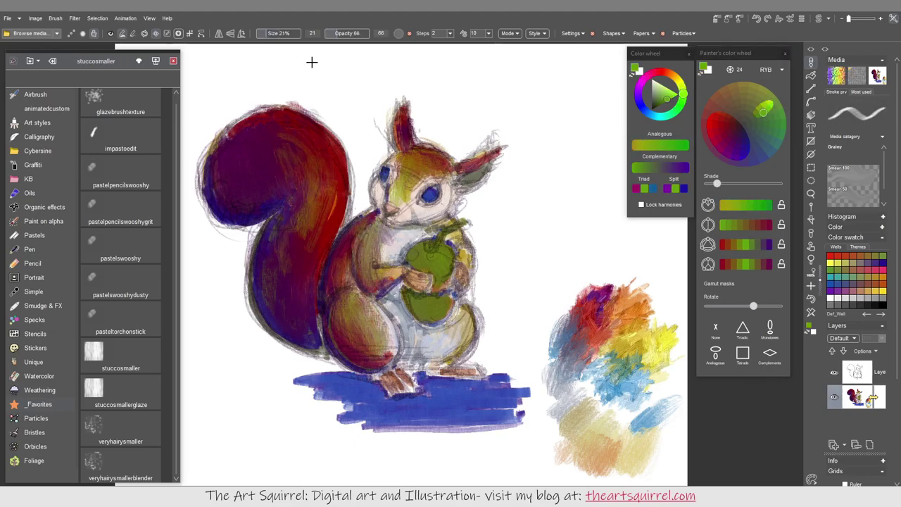
# Step: Brighten the acorn with green, shade its left edges with dark violet and smooth its lower part with olive
pyautogui.keyDown('alt'); pyautogui.click(467, 222); pyautogui.keyUp('alt')
pyautogui.click(743, 146)
pyautogui.moveTo(422, 240); pyautogui.dragTo(408, 263)
pyautogui.moveTo(421, 289); pyautogui.dragTo(407, 325)
pyautogui.moveTo(422, 240); pyautogui.dragTo(409, 259)
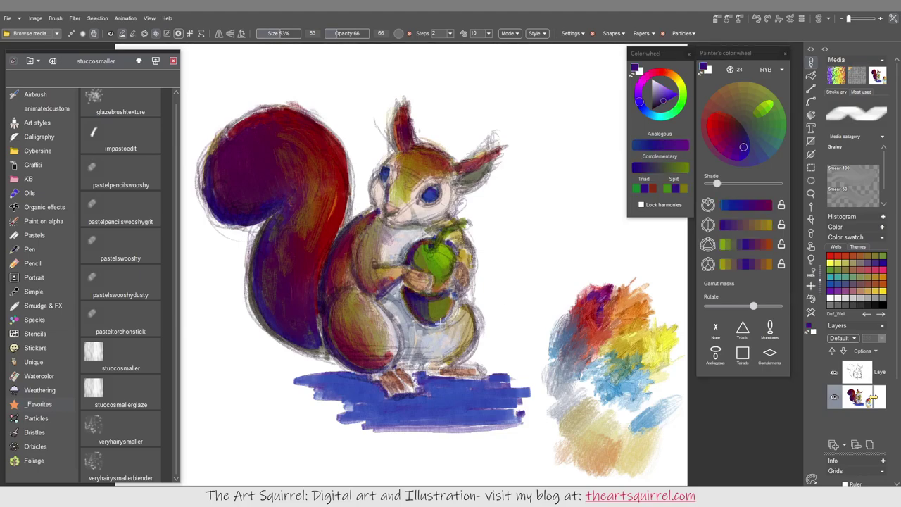
pyautogui.keyDown('alt'); pyautogui.click(427, 303); pyautogui.keyUp('alt')
pyautogui.moveTo(429, 317); pyautogui.dragTo(420, 295)
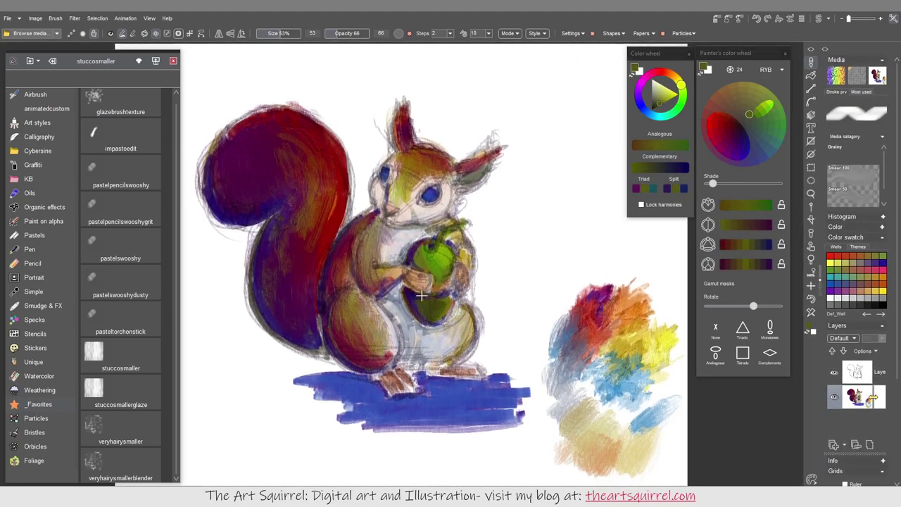
# Step: Add green to the acorn, darken the eyes with deep violet-blue and paint dark red inside the right ear
pyautogui.keyDown('alt'); pyautogui.click(459, 263); pyautogui.keyUp('alt')
pyautogui.click(745, 147)
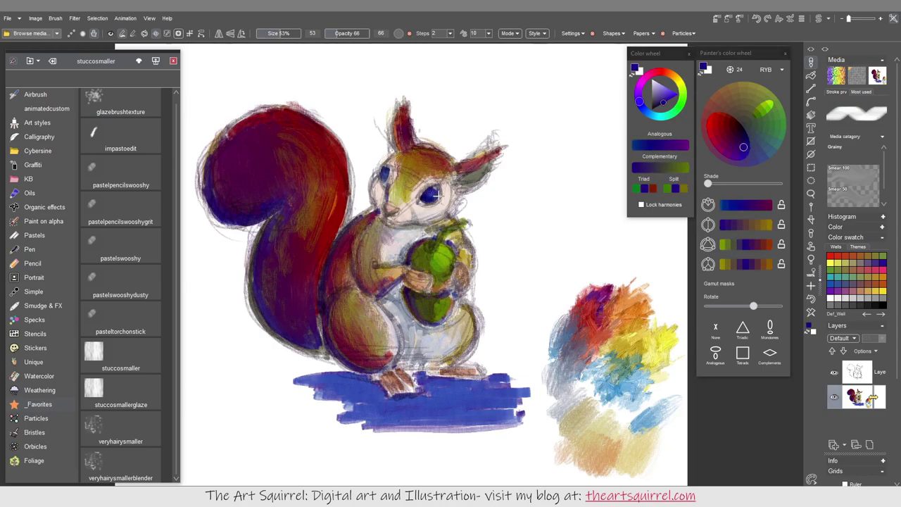
pyautogui.keyDown('alt'); pyautogui.click(479, 163); pyautogui.keyUp('alt')
pyautogui.moveTo(464, 173); pyautogui.dragTo(483, 160)
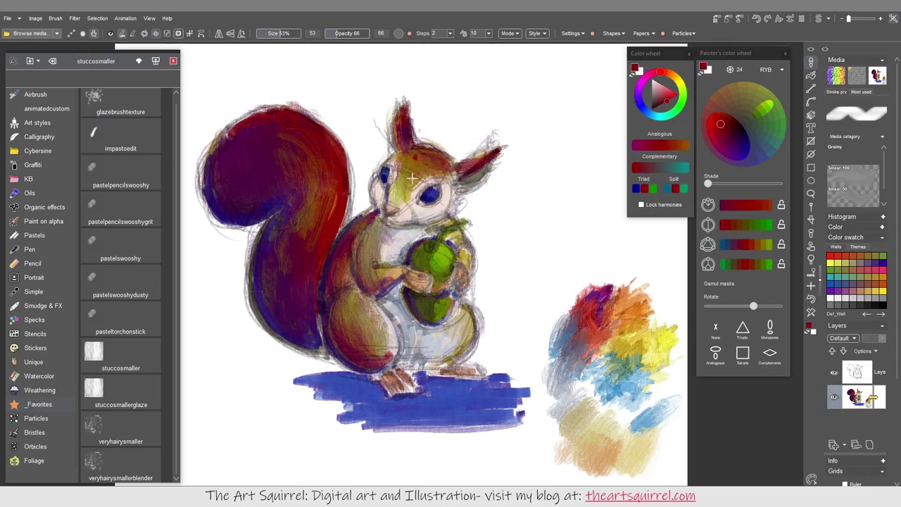
# Step: Tint the nose and both front paws with a lighter pinkish red
pyautogui.keyDown('alt'); pyautogui.click(387, 209); pyautogui.keyUp('alt')
pyautogui.click(721, 118)
pyautogui.moveTo(456, 285); pyautogui.dragTo(458, 262)
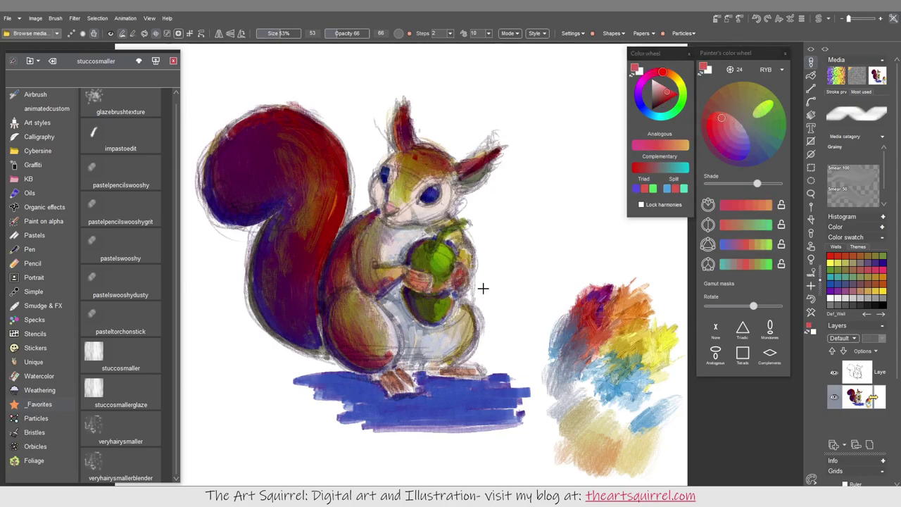
# Step: Paint the chest and belly lavender and lighten the face with very pale violet
pyautogui.click(746, 135)
pyautogui.moveTo(394, 289); pyautogui.dragTo(430, 338)
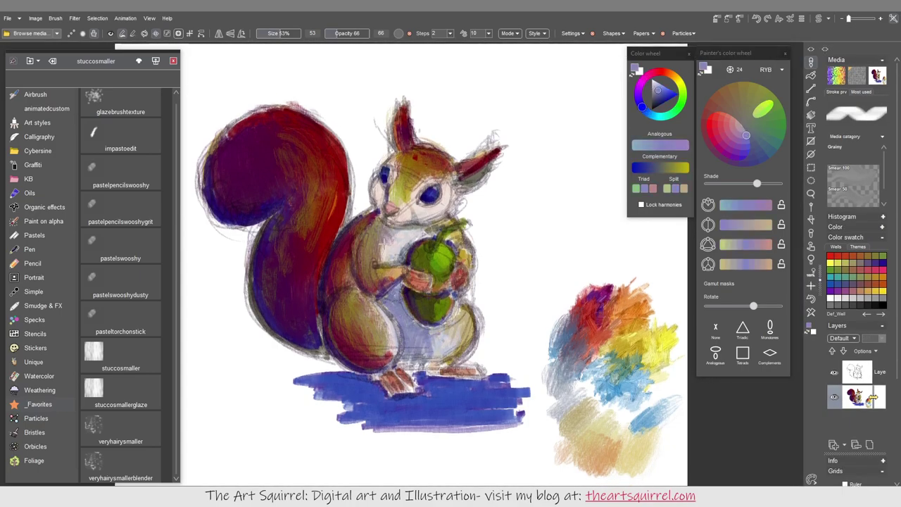
pyautogui.keyDown('alt'); pyautogui.click(377, 232); pyautogui.keyUp('alt')
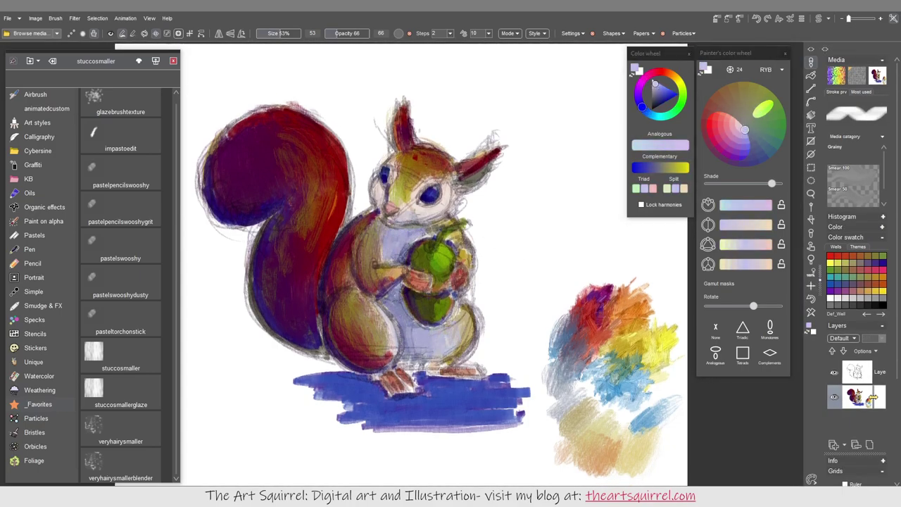
pyautogui.keyDown('alt'); pyautogui.click(453, 180); pyautogui.keyUp('alt')
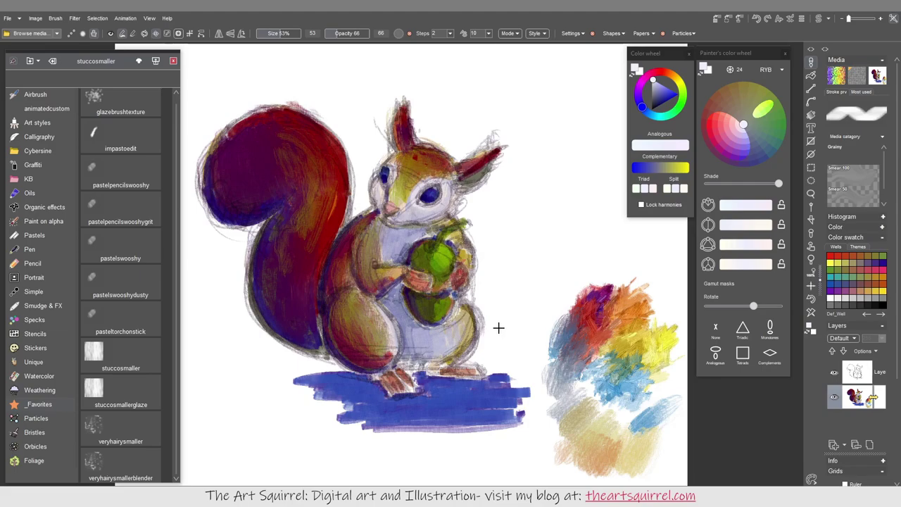
# Step: Dab bright yellow-green on the haunch and arm, and cover the forehead with olive yellow
pyautogui.keyDown('alt'); pyautogui.click(436, 261); pyautogui.keyUp('alt')
pyautogui.moveTo(352, 306); pyautogui.dragTo(371, 320)
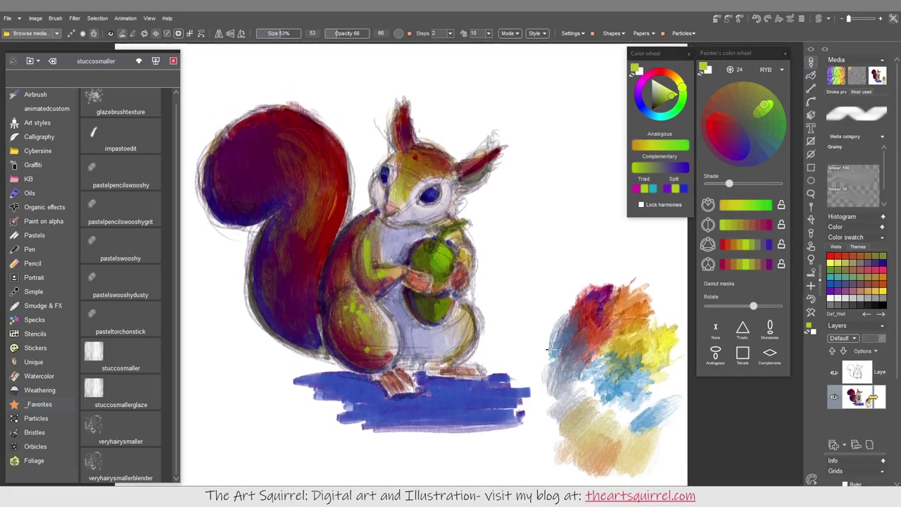
pyautogui.keyDown('alt'); pyautogui.click(436, 184); pyautogui.keyUp('alt')
pyautogui.moveTo(432, 179); pyautogui.dragTo(420, 165)
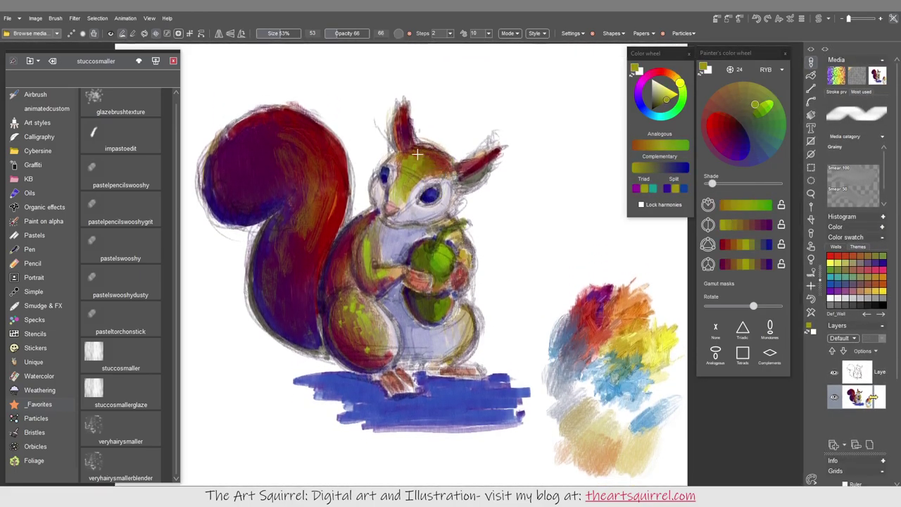
# Step: Refine the nose with pink and the brow with olive, and deepen the ears and crown with dark purple
pyautogui.keyDown('alt'); pyautogui.click(387, 198); pyautogui.keyUp('alt')
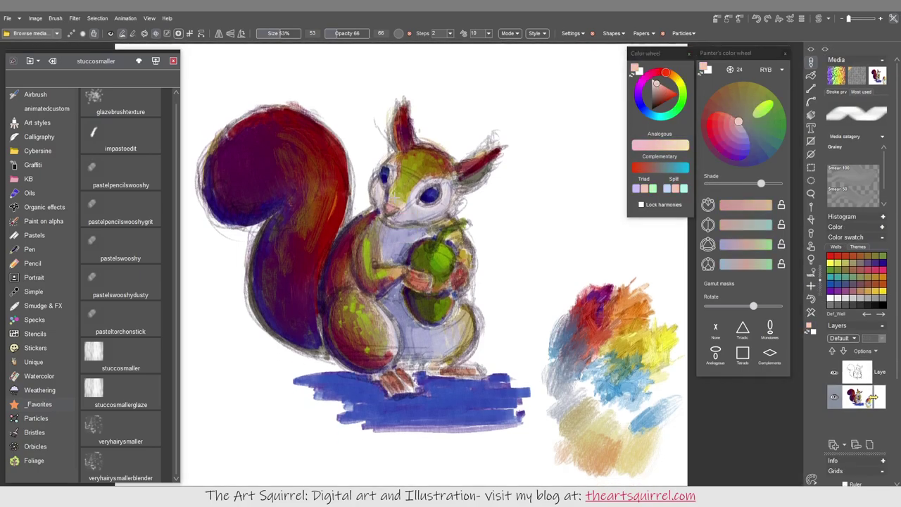
pyautogui.keyDown('alt'); pyautogui.click(402, 182); pyautogui.keyUp('alt')
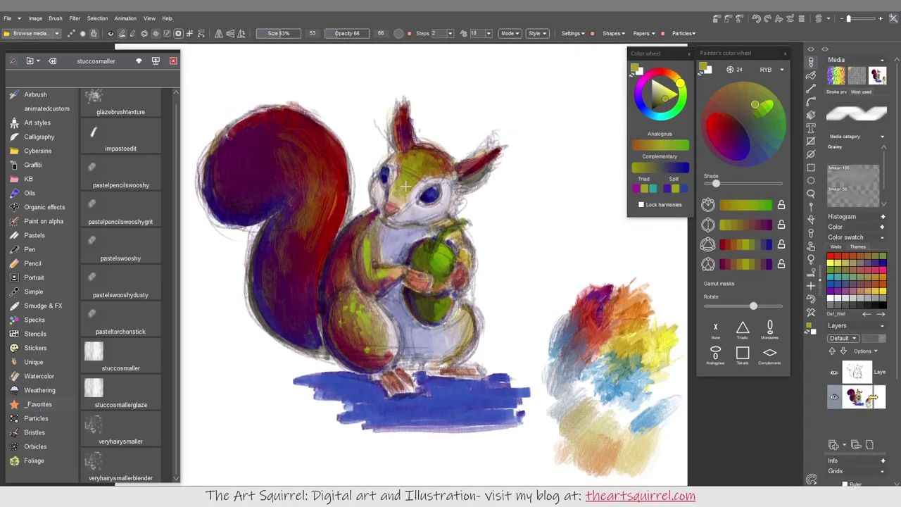
pyautogui.keyDown('alt'); pyautogui.click(446, 161); pyautogui.keyUp('alt')
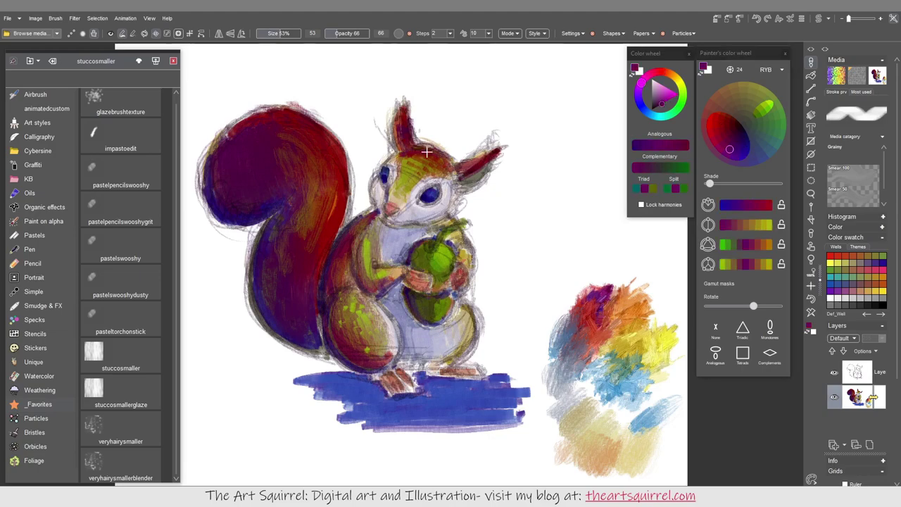
pyautogui.moveTo(496, 149); pyautogui.dragTo(460, 169)
pyautogui.keyDown('alt'); pyautogui.click(457, 161); pyautogui.keyUp('alt')
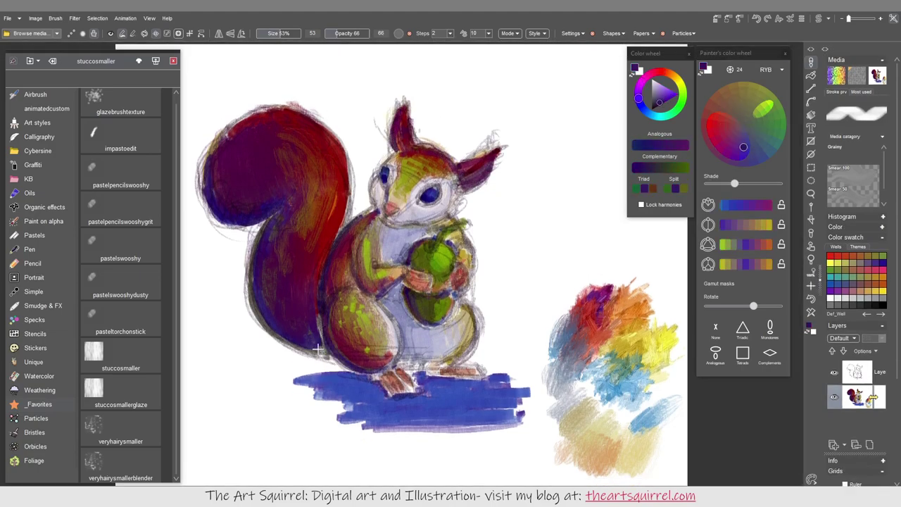
# Step: Add grey around the brow, and stroke muted salmon red over the head, body, haunch and tail's outer curve
pyautogui.keyDown('alt'); pyautogui.click(423, 181); pyautogui.keyUp('alt')
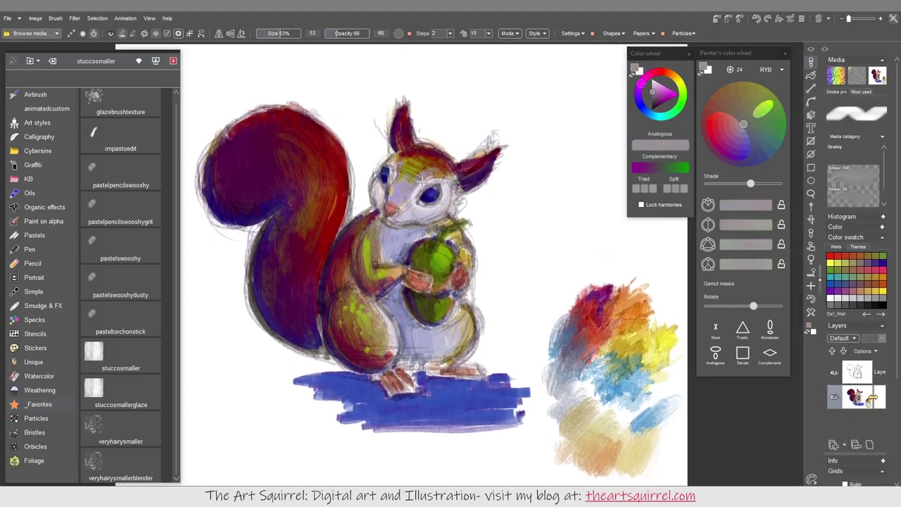
pyautogui.keyDown('alt'); pyautogui.click(415, 166); pyautogui.keyUp('alt')
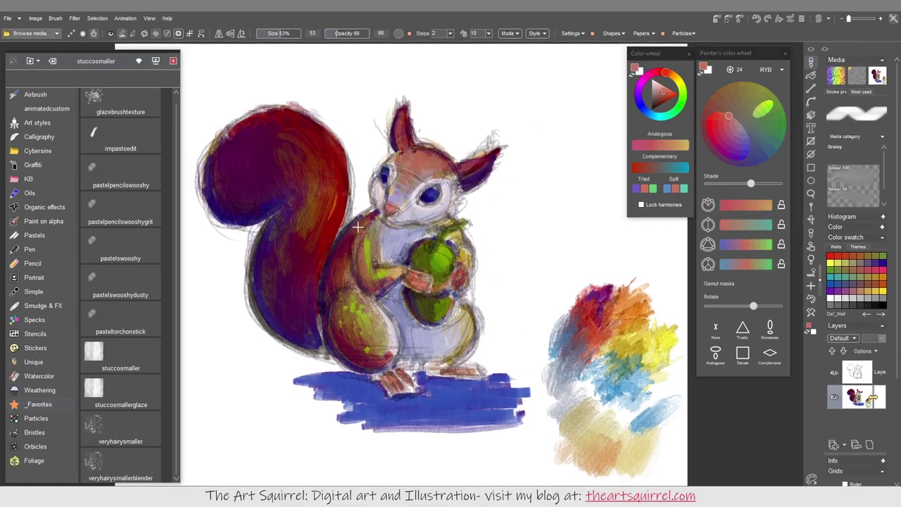
pyautogui.moveTo(342, 301); pyautogui.dragTo(383, 357)
pyautogui.moveTo(327, 186)
pyautogui.mouseDown()
pyautogui.moveTo(311, 235)
pyautogui.moveTo(288, 141)
pyautogui.moveTo(320, 176)
pyautogui.mouseUp()
# Step: Add muted purple strokes to the tail's curl and blend the tail and haunch with the veryhairysmaller brush
pyautogui.keyDown('alt'); pyautogui.click(246, 143); pyautogui.keyUp('alt')
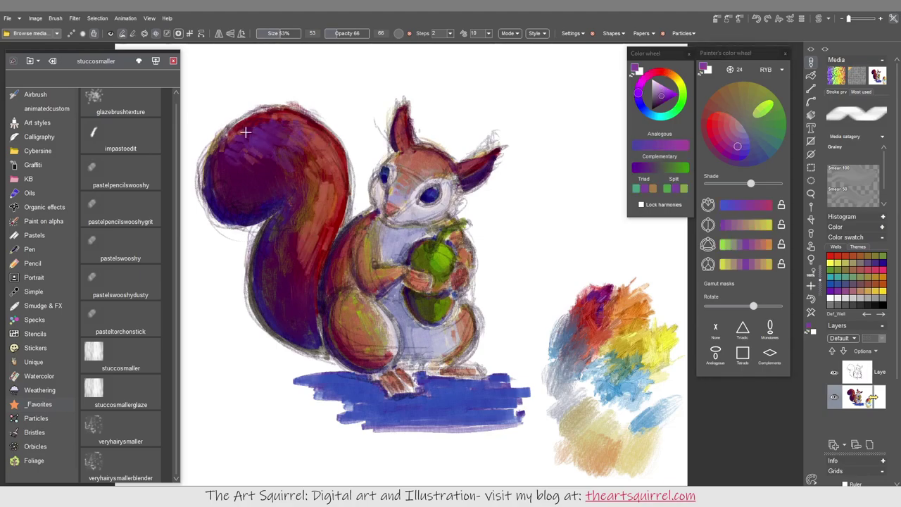
pyautogui.press('b')
pyautogui.moveTo(295, 149)
pyautogui.mouseDown()
pyautogui.moveTo(321, 177)
pyautogui.moveTo(360, 350)
pyautogui.mouseUp()
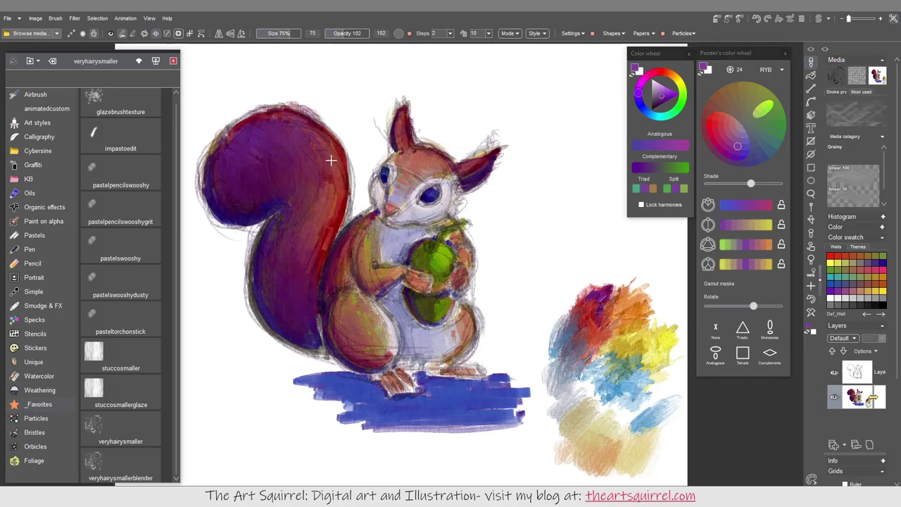
pyautogui.moveTo(319, 159); pyautogui.dragTo(325, 201)
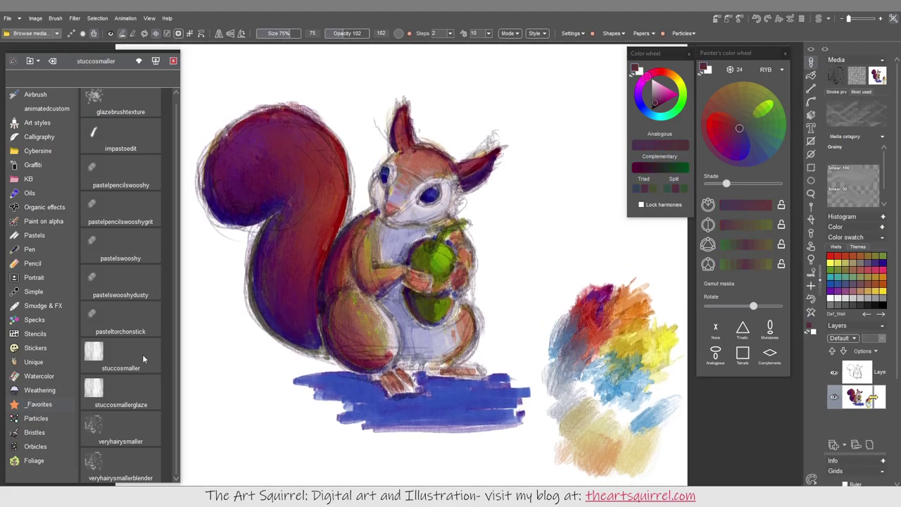
# Step: Deepen the shadows on the back, arm and haunch with dark violet using the stuccosmaller brush
pyautogui.click(142, 354)
pyautogui.moveTo(330, 295)
pyautogui.mouseDown()
pyautogui.moveTo(352, 345)
pyautogui.moveTo(331, 239)
pyautogui.mouseUp()
pyautogui.keyDown('alt'); pyautogui.click(356, 334); pyautogui.keyUp('alt')
pyautogui.moveTo(352, 351); pyautogui.dragTo(373, 290)
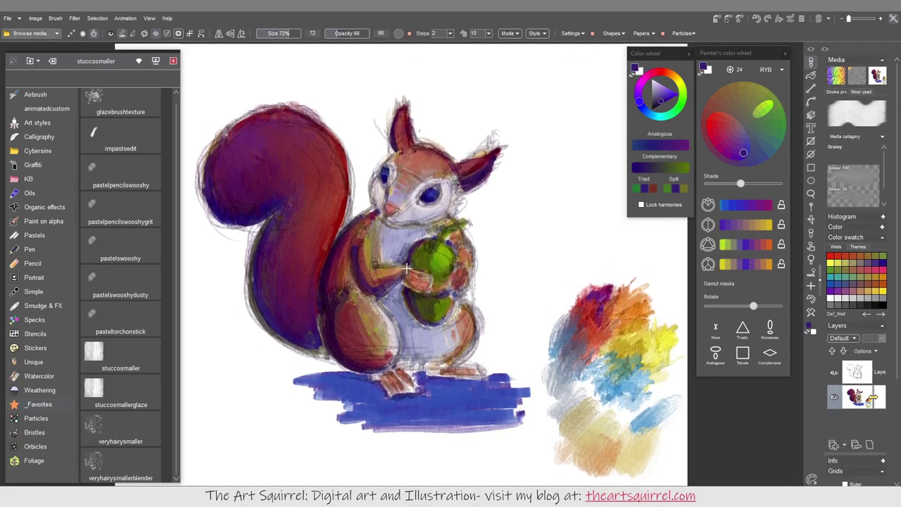
# Step: Repaint the blue ground bright green using a colour from the acorn, and layer dark green strokes over it
pyautogui.keyDown('alt'); pyautogui.click(440, 264); pyautogui.keyUp('alt')
pyautogui.moveTo(422, 380); pyautogui.dragTo(520, 394)
pyautogui.moveTo(303, 387); pyautogui.dragTo(528, 415)
pyautogui.keyDown('alt'); pyautogui.click(433, 303); pyautogui.keyUp('alt')
pyautogui.moveTo(415, 380); pyautogui.dragTo(506, 429)
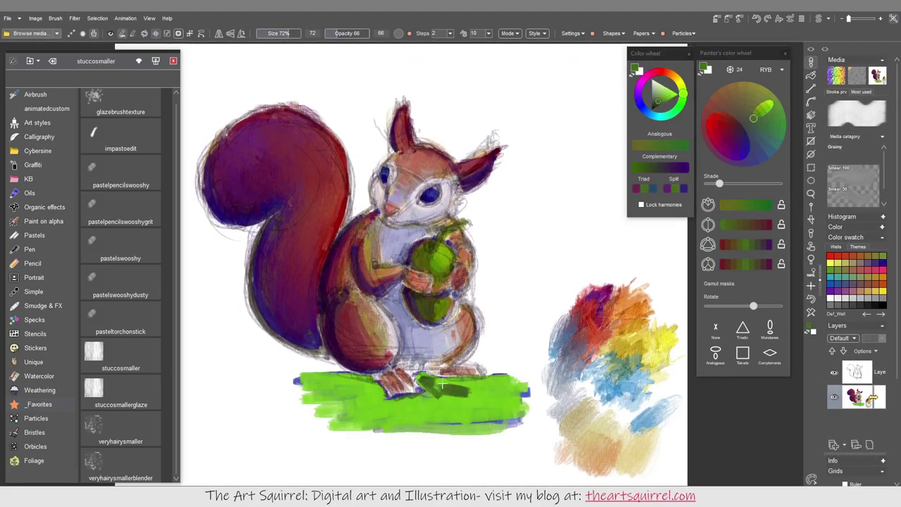
pyautogui.moveTo(521, 383); pyautogui.dragTo(343, 397)
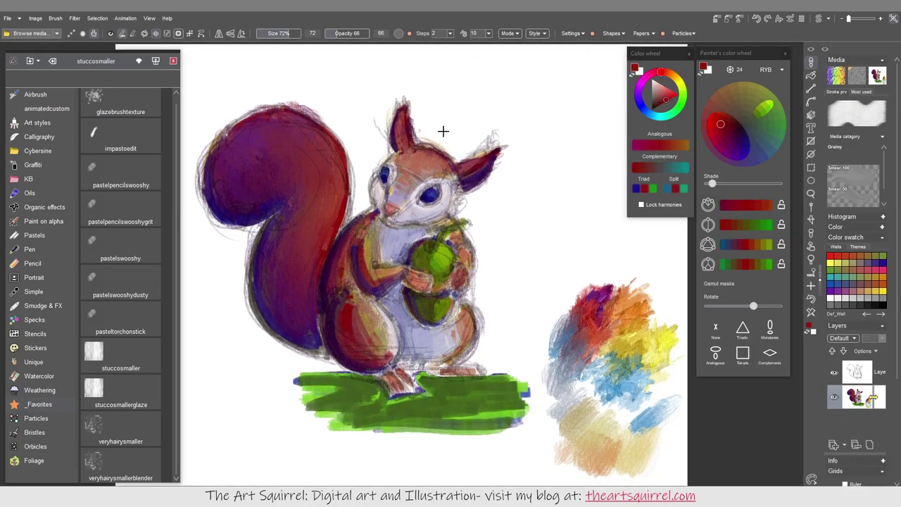
# Step: Accent the eyes and acorn with bright yellow-green, and shade the acorn's edges and the ground with dark red
pyautogui.click(764, 105)
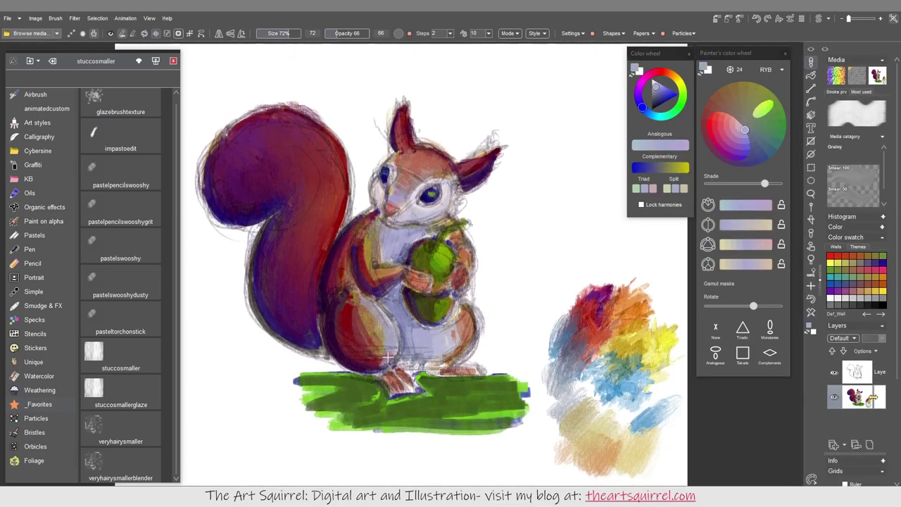
pyautogui.keyDown('alt'); pyautogui.click(382, 362); pyautogui.keyUp('alt')
pyautogui.keyDown('alt'); pyautogui.click(440, 194); pyautogui.keyUp('alt')
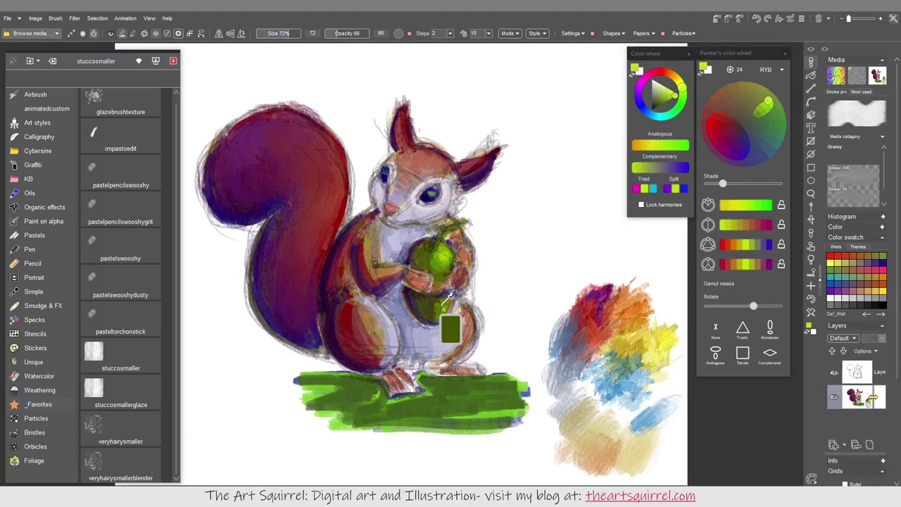
pyautogui.keyDown('alt'); pyautogui.click(440, 245); pyautogui.keyUp('alt')
pyautogui.click(724, 135)
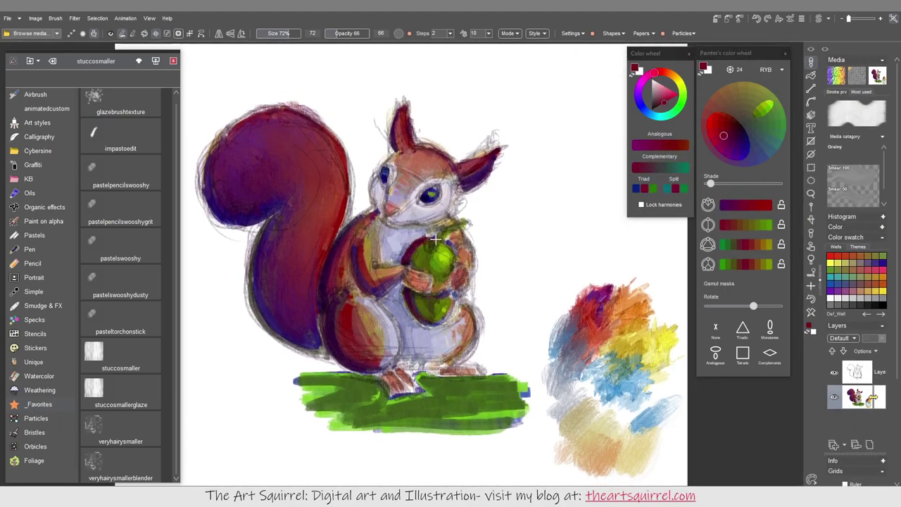
pyautogui.moveTo(309, 389); pyautogui.dragTo(425, 414)
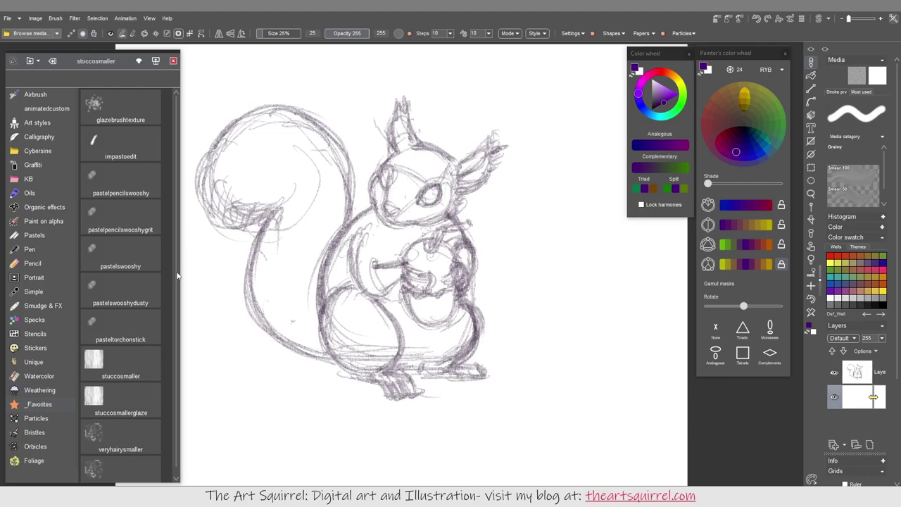
# Step: On the uncoloured sketch, mark the haunch lightly with purple and fill the lower tail using the pastelswooshy brush
pyautogui.moveTo(392, 342); pyautogui.dragTo(376, 332)
pyautogui.click(120, 257)
pyautogui.moveTo(301, 296)
pyautogui.mouseDown()
pyautogui.moveTo(311, 326)
pyautogui.moveTo(282, 288)
pyautogui.moveTo(308, 336)
pyautogui.moveTo(304, 301)
pyautogui.mouseUp()
# Step: Rework the purple lower tail with the impastoedit brush and extend it upward with smooth stuccosmaller strokes
pyautogui.click(120, 150)
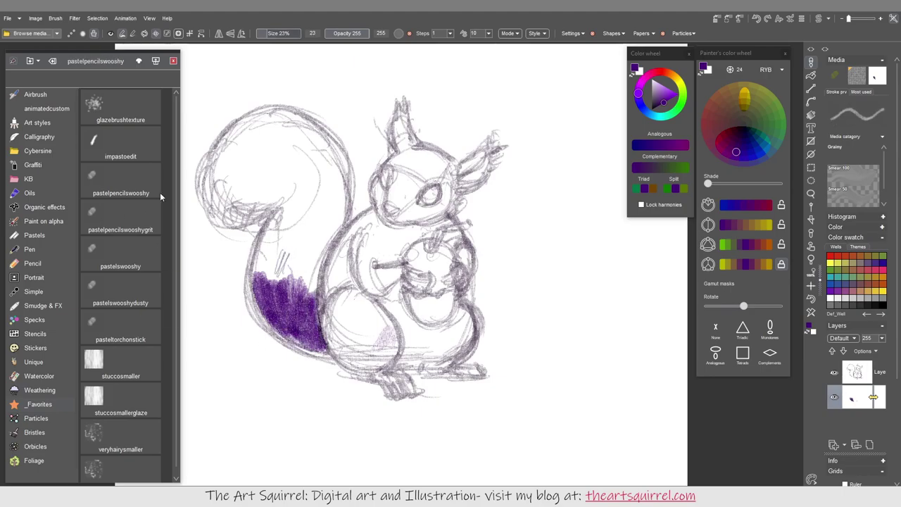
pyautogui.moveTo(312, 235)
pyautogui.mouseDown()
pyautogui.moveTo(281, 295)
pyautogui.moveTo(254, 271)
pyautogui.mouseUp()
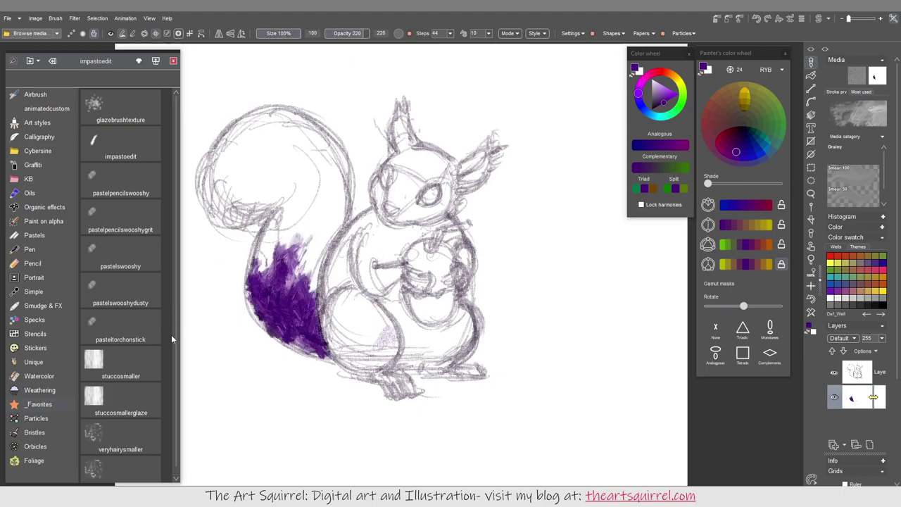
pyautogui.click(121, 370)
pyautogui.moveTo(281, 232)
pyautogui.mouseDown()
pyautogui.moveTo(295, 337)
pyautogui.moveTo(319, 216)
pyautogui.moveTo(301, 289)
pyautogui.mouseUp()
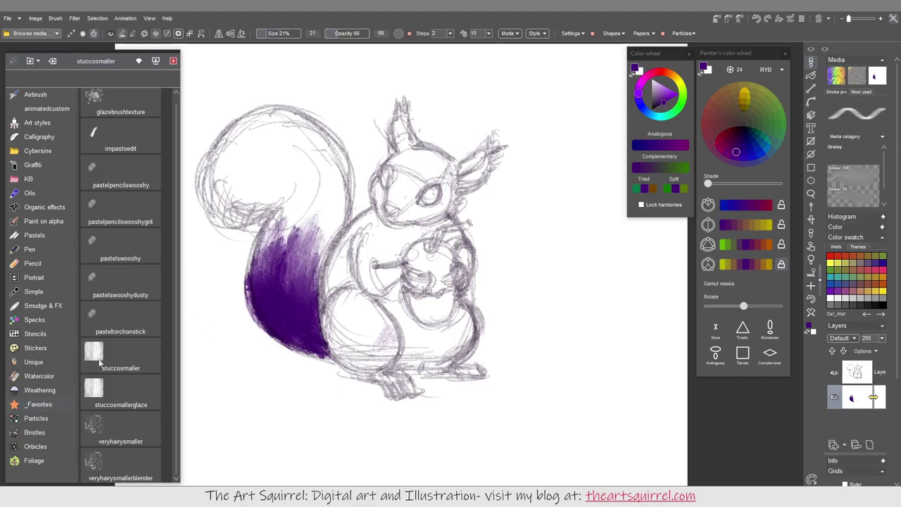
# Step: Block in the whole squirrel and acorn with purple, adding lilac on the face, chest and belly and gold patches on the fur
pyautogui.moveTo(293, 250)
pyautogui.mouseDown()
pyautogui.moveTo(262, 290)
pyautogui.moveTo(311, 282)
pyautogui.moveTo(240, 176)
pyautogui.moveTo(324, 225)
pyautogui.moveTo(267, 119)
pyautogui.moveTo(359, 352)
pyautogui.moveTo(409, 113)
pyautogui.moveTo(444, 253)
pyautogui.moveTo(408, 373)
pyautogui.moveTo(447, 354)
pyautogui.mouseUp()
pyautogui.moveTo(403, 230)
pyautogui.mouseDown()
pyautogui.moveTo(392, 185)
pyautogui.moveTo(409, 136)
pyautogui.moveTo(404, 221)
pyautogui.moveTo(377, 362)
pyautogui.mouseUp()
pyautogui.moveTo(408, 314)
pyautogui.mouseDown()
pyautogui.moveTo(394, 331)
pyautogui.moveTo(442, 355)
pyautogui.mouseUp()
pyautogui.moveTo(425, 238)
pyautogui.mouseDown()
pyautogui.moveTo(446, 177)
pyautogui.moveTo(457, 191)
pyautogui.mouseUp()
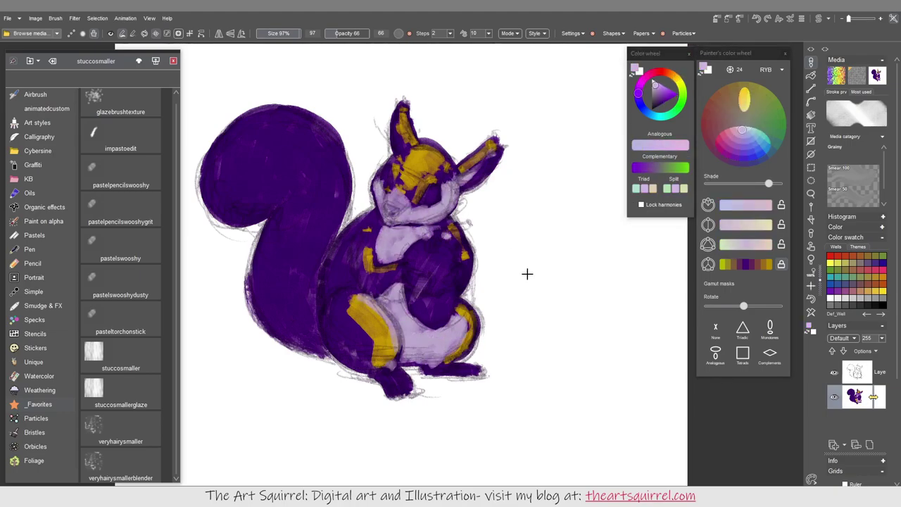
# Step: Paint pale yellow highlights over the forehead, the haunch and the outer curve of the tail
pyautogui.hotkey('shift', 'x')
pyautogui.moveTo(451, 152); pyautogui.dragTo(415, 163)
pyautogui.moveTo(356, 303); pyautogui.dragTo(383, 357)
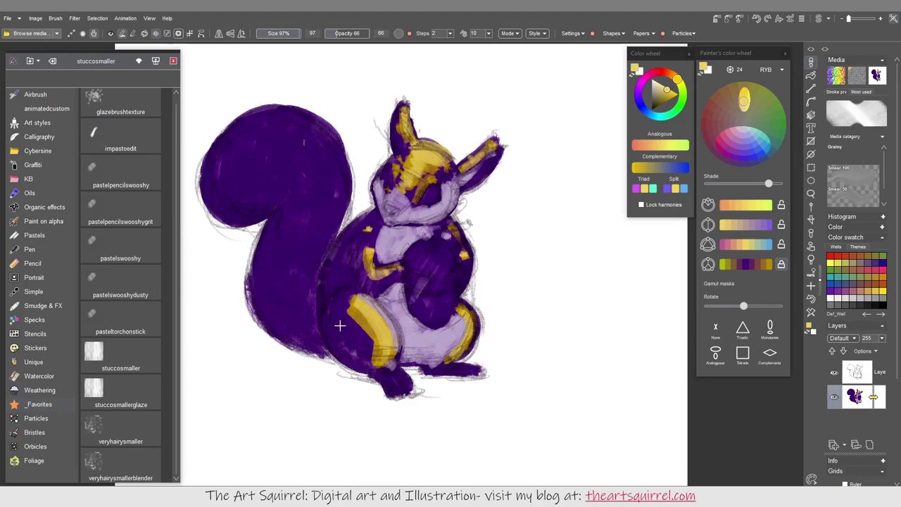
pyautogui.moveTo(296, 131); pyautogui.dragTo(327, 261)
pyautogui.moveTo(218, 148)
pyautogui.mouseDown()
pyautogui.moveTo(313, 288)
pyautogui.moveTo(310, 306)
pyautogui.mouseUp()
pyautogui.hotkey('shift', 'x')
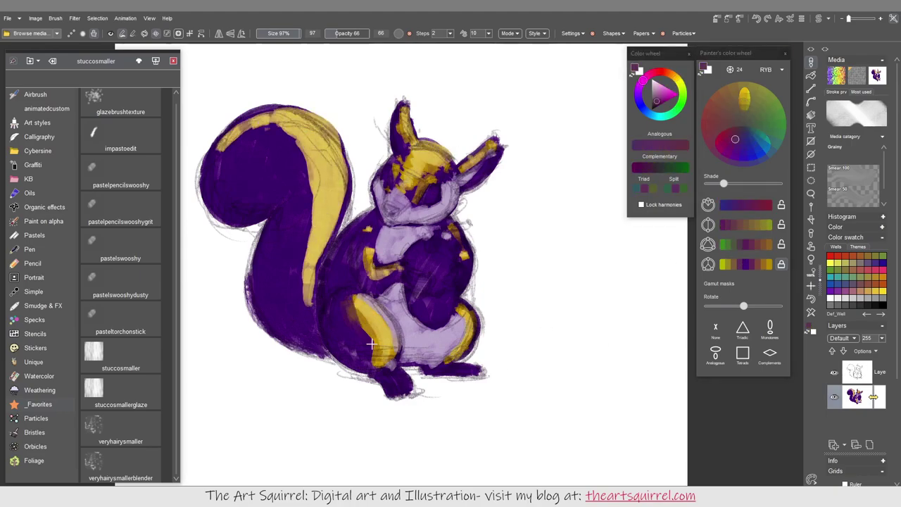
# Step: Layer muted reddish purple inside the tail's curve, darken the eyes, and colour the nose pink
pyautogui.moveTo(303, 131); pyautogui.dragTo(295, 244)
pyautogui.click(735, 137)
pyautogui.moveTo(384, 173); pyautogui.dragTo(429, 201)
pyautogui.click(720, 147)
pyautogui.click(732, 136)
pyautogui.click(389, 208)
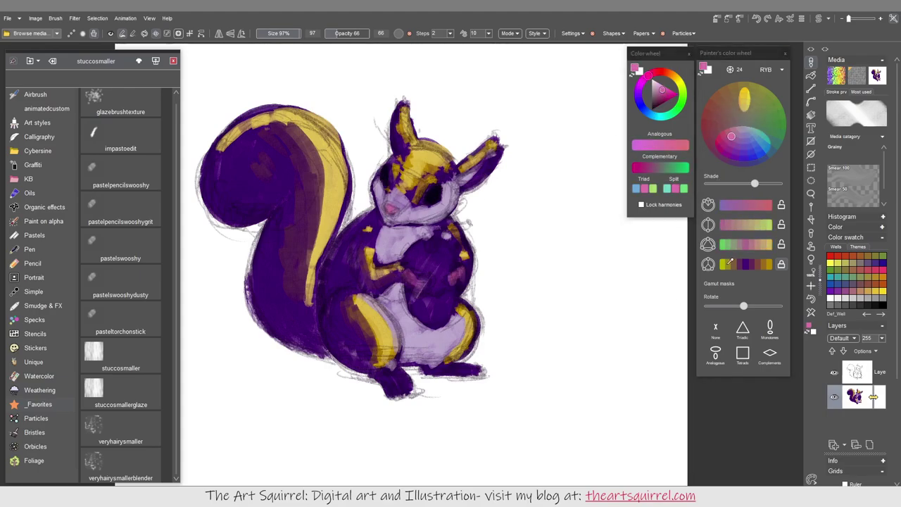
# Step: Work golden brown over the arms and olive over the back, haunch, ears, tail and feet
pyautogui.click(734, 92)
pyautogui.moveTo(362, 246); pyautogui.dragTo(412, 278)
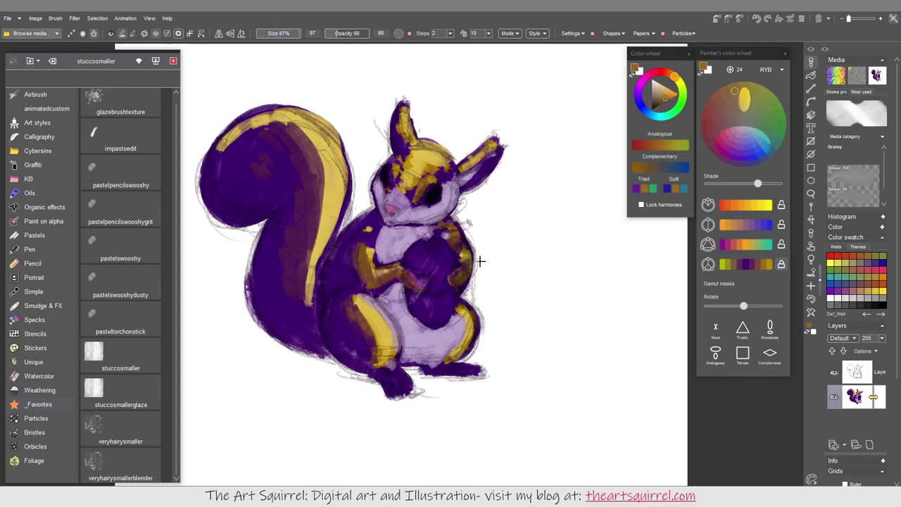
pyautogui.click(751, 92)
pyautogui.moveTo(366, 218); pyautogui.dragTo(356, 309)
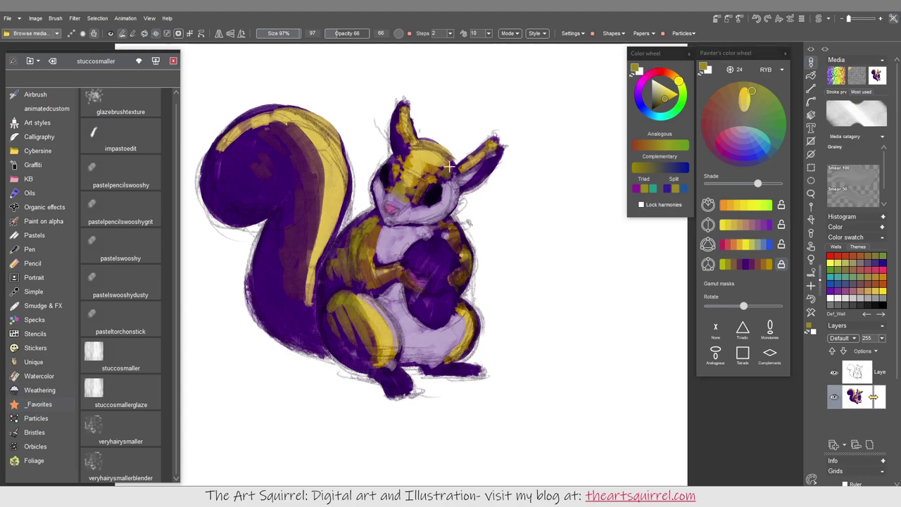
pyautogui.moveTo(401, 113); pyautogui.dragTo(398, 152)
pyautogui.moveTo(310, 134); pyautogui.dragTo(317, 225)
pyautogui.moveTo(310, 190)
pyautogui.mouseDown()
pyautogui.moveTo(296, 303)
pyautogui.moveTo(359, 363)
pyautogui.mouseUp()
pyautogui.moveTo(436, 366); pyautogui.dragTo(482, 369)
# Step: Texture the haunch with veryhairysmaller and pastelpencilswooshygrit, and work olive-brown into the purple tail with pastelpencilswooshy
pyautogui.click(120, 441)
pyautogui.moveTo(344, 299)
pyautogui.mouseDown()
pyautogui.moveTo(375, 354)
pyautogui.moveTo(365, 319)
pyautogui.mouseUp()
pyautogui.click(120, 221)
pyautogui.moveTo(334, 313); pyautogui.dragTo(352, 287)
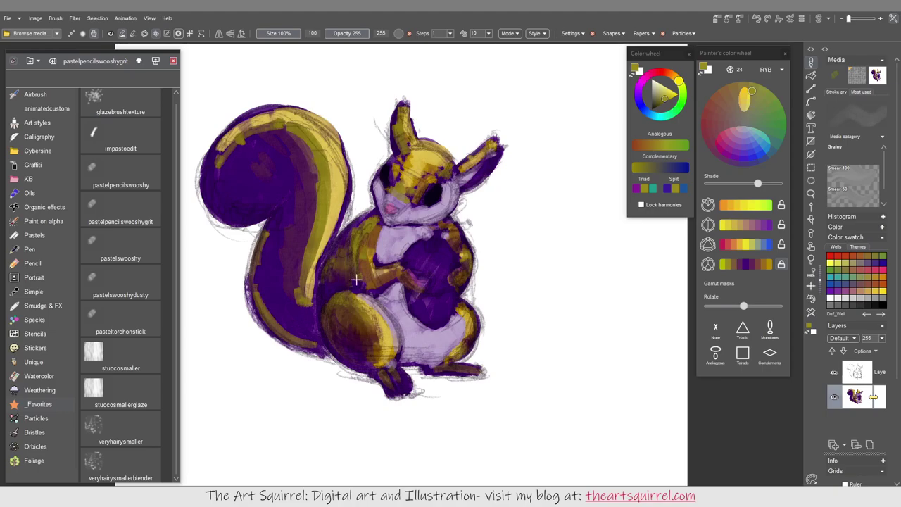
pyautogui.click(120, 184)
pyautogui.moveTo(303, 140)
pyautogui.mouseDown()
pyautogui.moveTo(359, 338)
pyautogui.moveTo(489, 282)
pyautogui.moveTo(422, 169)
pyautogui.moveTo(295, 211)
pyautogui.moveTo(282, 185)
pyautogui.moveTo(232, 162)
pyautogui.mouseUp()
pyautogui.moveTo(298, 221)
pyautogui.mouseDown()
pyautogui.moveTo(282, 302)
pyautogui.moveTo(351, 336)
pyautogui.moveTo(299, 287)
pyautogui.moveTo(285, 321)
pyautogui.moveTo(266, 260)
pyautogui.moveTo(299, 232)
pyautogui.moveTo(288, 278)
pyautogui.moveTo(254, 198)
pyautogui.moveTo(234, 218)
pyautogui.mouseUp()
# Step: Deepen the tail with sampled brown using pastelswooshydusty, and refine the eyes and their lilac surrounds
pyautogui.keyDown('alt'); pyautogui.click(286, 322); pyautogui.keyUp('alt')
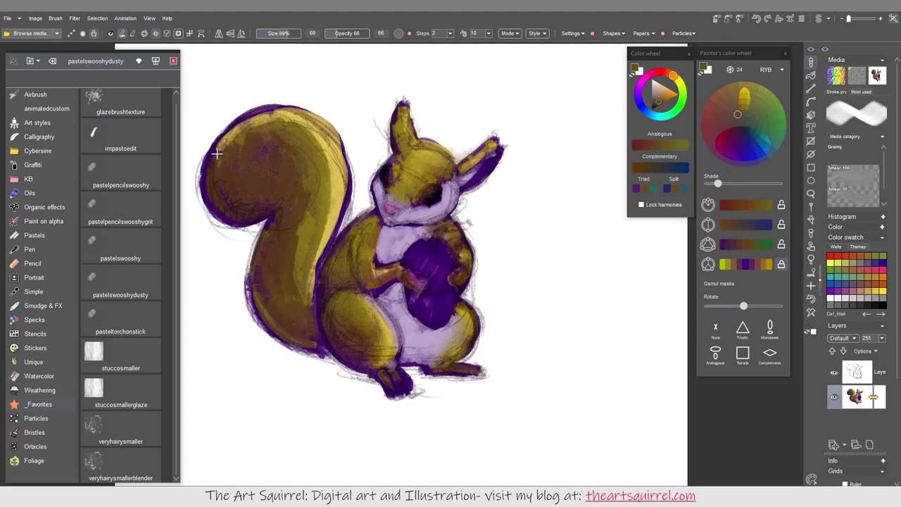
pyautogui.keyDown('alt'); pyautogui.click(400, 173); pyautogui.keyUp('alt')
pyautogui.moveTo(400, 173)
pyautogui.mouseDown()
pyautogui.moveTo(448, 181)
pyautogui.moveTo(388, 176)
pyautogui.moveTo(429, 207)
pyautogui.mouseUp()
pyautogui.keyDown('alt'); pyautogui.click(391, 190); pyautogui.keyUp('alt')
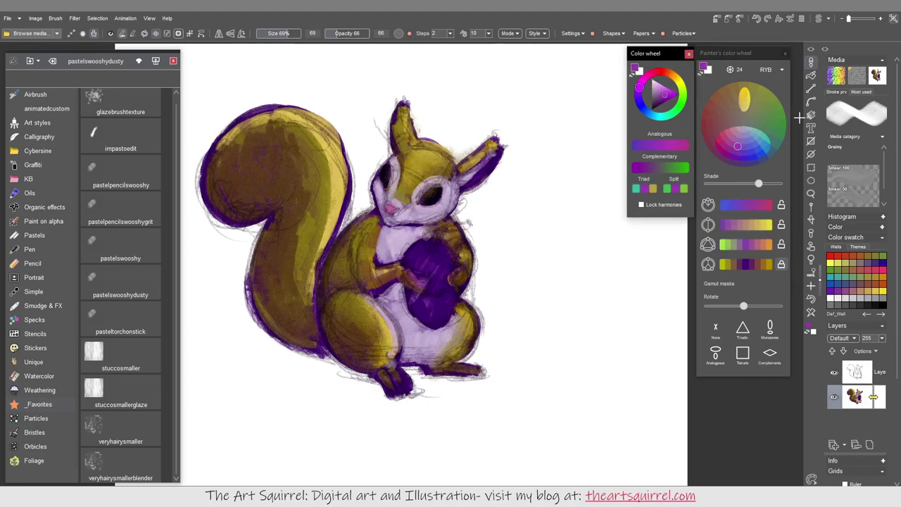
# Step: Recolour the acorn and its stem in blues, and blend blue flecks into the tail's shadowed edges
pyautogui.click(756, 145)
pyautogui.click(759, 140)
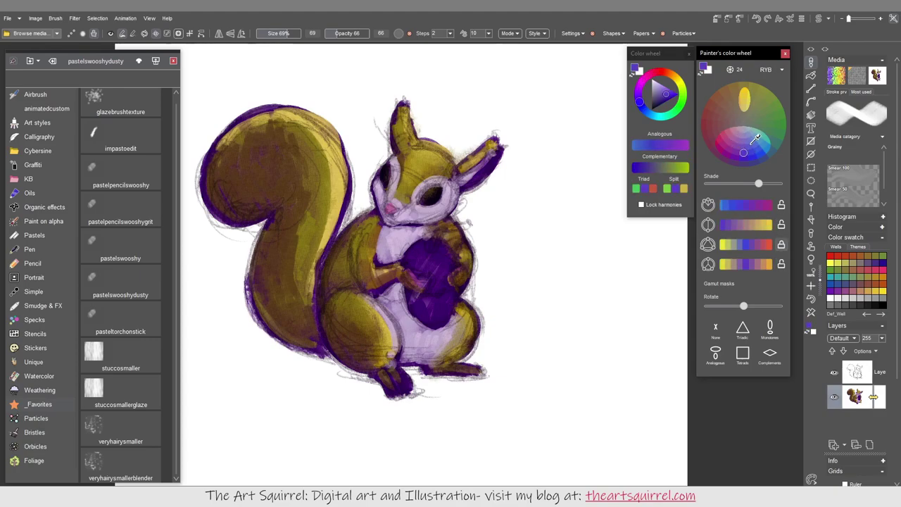
pyautogui.moveTo(419, 242)
pyautogui.mouseDown()
pyautogui.moveTo(446, 280)
pyautogui.moveTo(440, 313)
pyautogui.moveTo(451, 291)
pyautogui.mouseUp()
pyautogui.keyDown('alt'); pyautogui.click(412, 288); pyautogui.keyUp('alt')
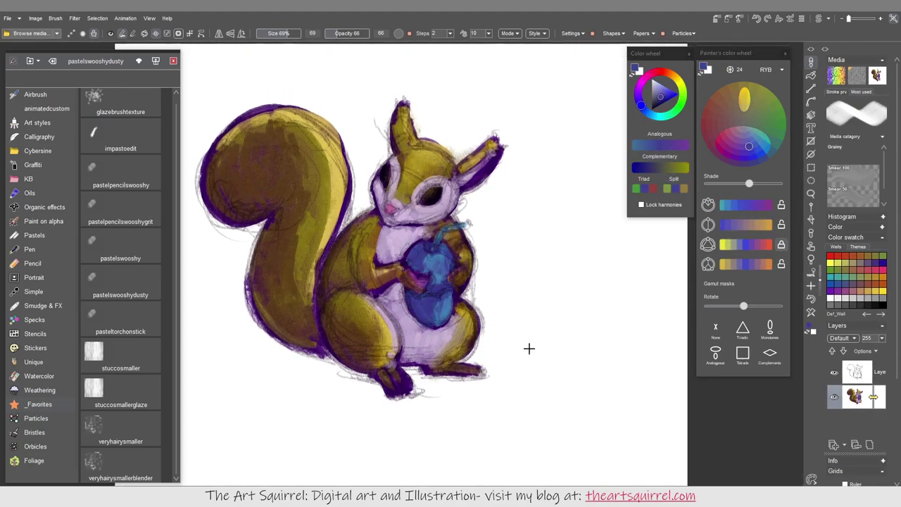
pyautogui.keyDown('alt'); pyautogui.click(437, 300); pyautogui.keyUp('alt')
pyautogui.keyDown('alt'); pyautogui.click(431, 266); pyautogui.keyUp('alt')
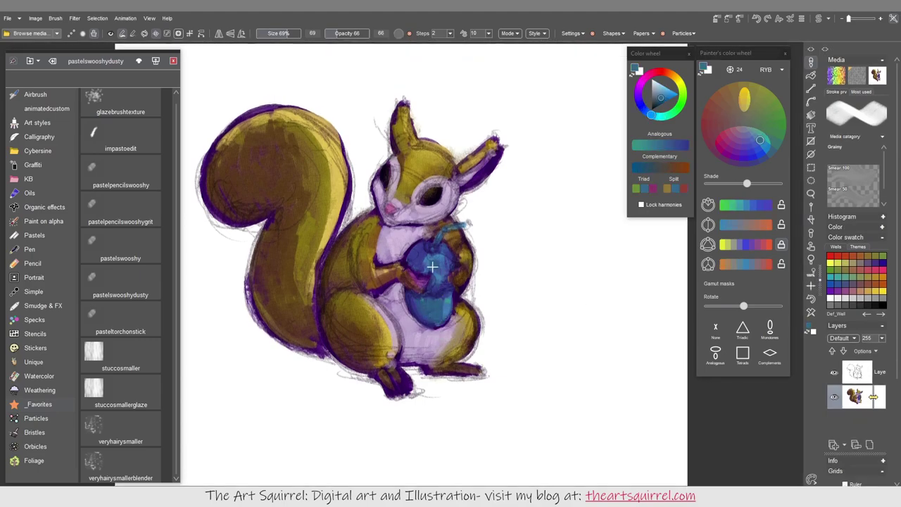
pyautogui.click(764, 145)
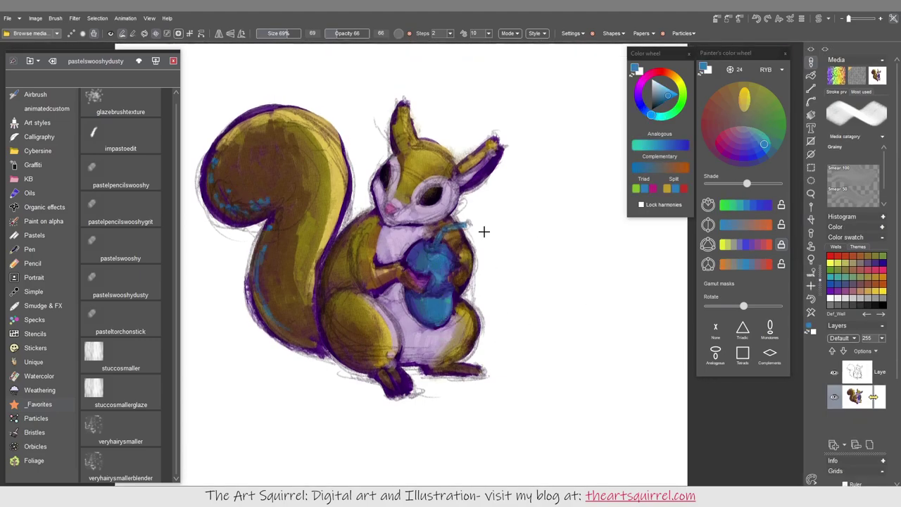
pyautogui.keyDown('alt'); pyautogui.click(332, 267); pyautogui.keyUp('alt')
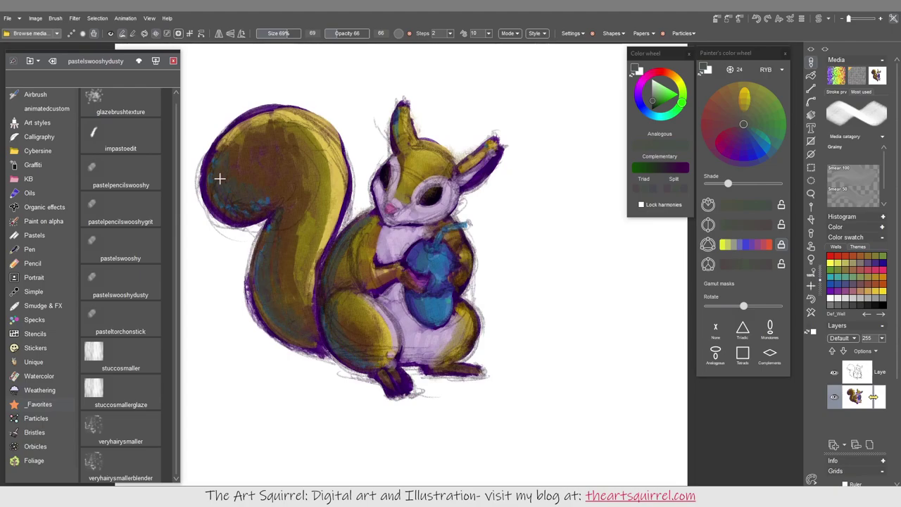
# Step: Add bright yellow strokes to the tail's outer curve, arm, haunch and head
pyautogui.click(750, 94)
pyautogui.moveTo(315, 153); pyautogui.dragTo(295, 129)
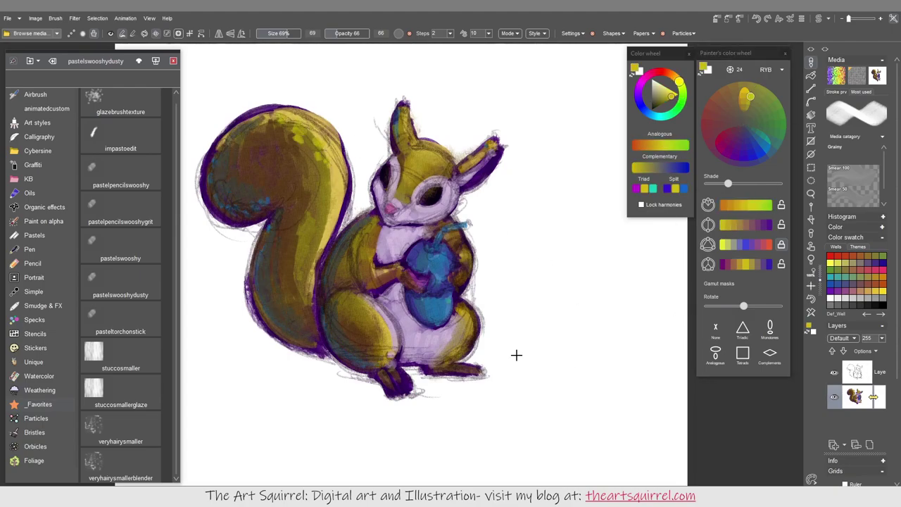
pyautogui.moveTo(373, 319); pyautogui.dragTo(384, 269)
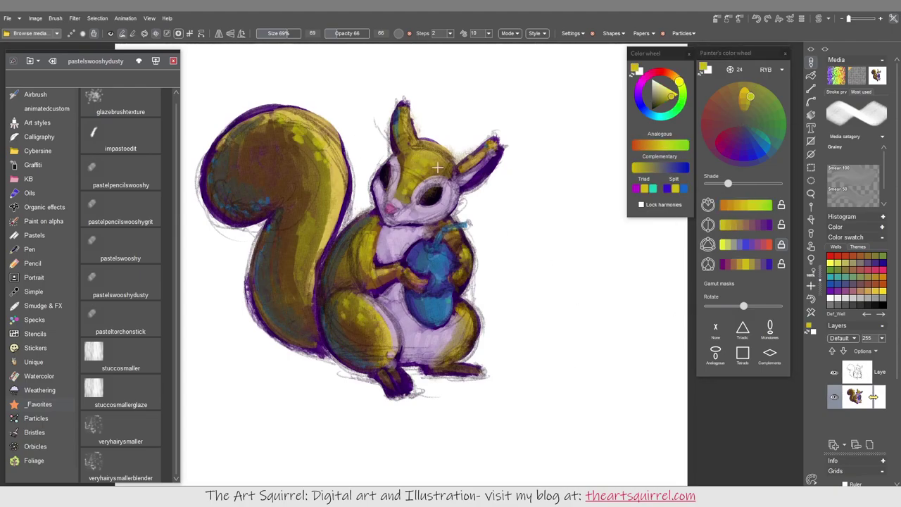
pyautogui.moveTo(328, 161); pyautogui.dragTo(304, 124)
pyautogui.moveTo(322, 239); pyautogui.dragTo(328, 159)
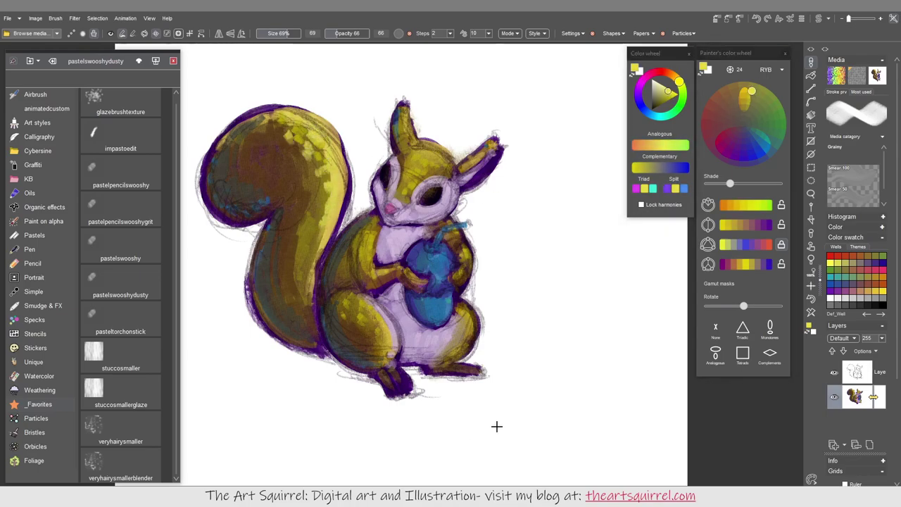
# Step: Fleck pale turquoise over the acorn, teal over the tail's shadows, and magenta over the haunch
pyautogui.keyDown('alt'); pyautogui.click(445, 258); pyautogui.keyUp('alt')
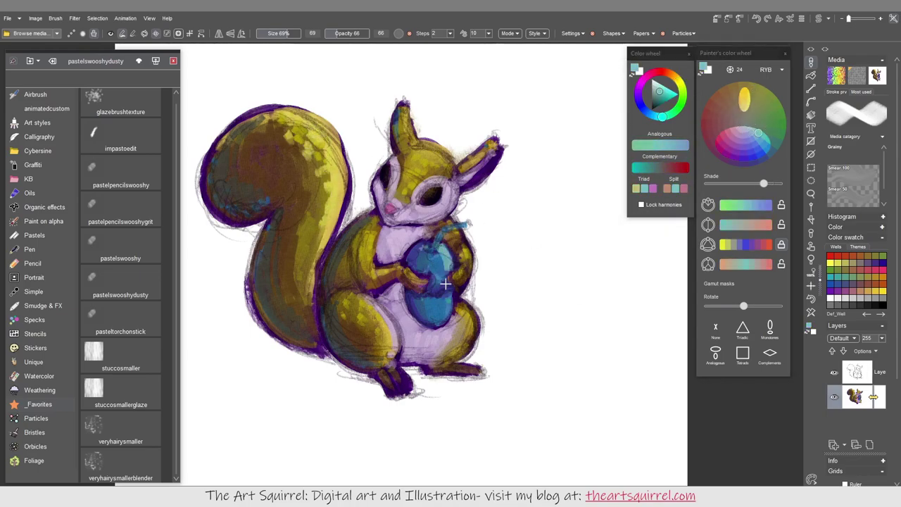
pyautogui.keyDown('alt'); pyautogui.click(228, 201); pyautogui.keyUp('alt')
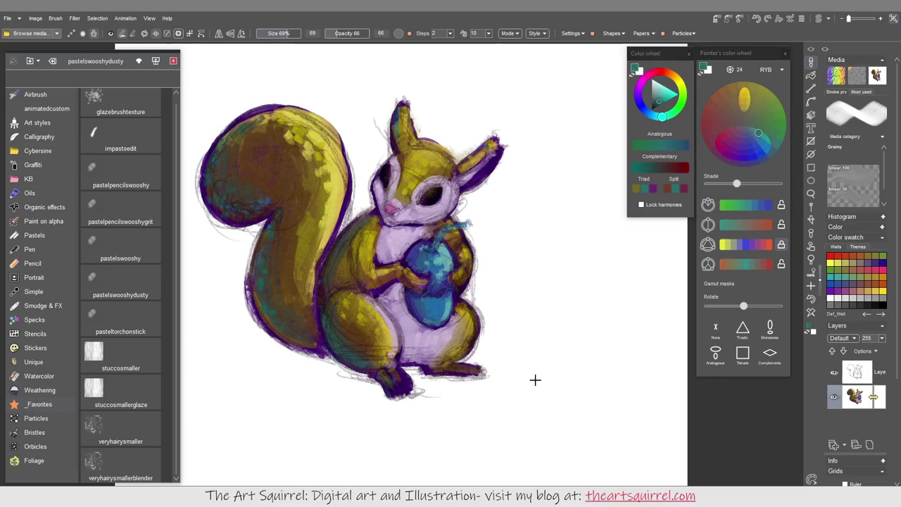
pyautogui.click(726, 142)
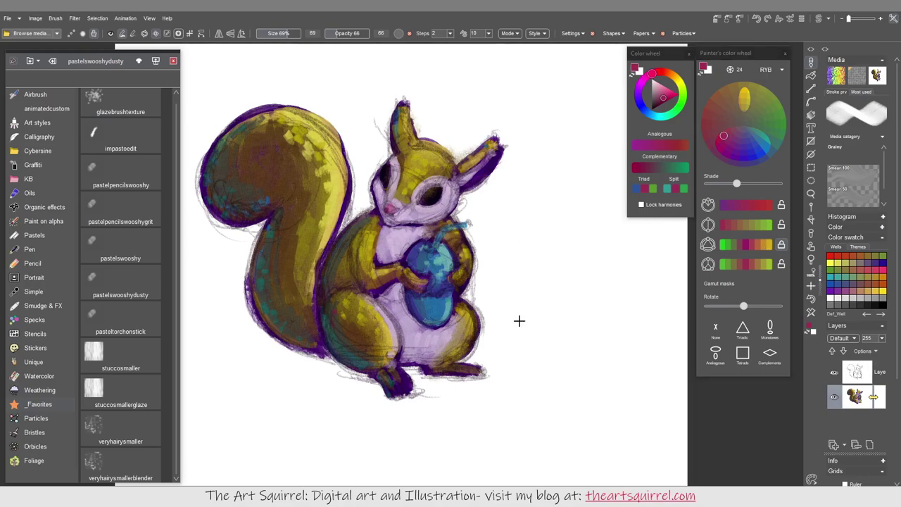
# Step: Smooth the olive fur on the tail and haunch with the stuccosmaller brush, and shade the belly with muted lilac
pyautogui.keyDown('alt'); pyautogui.click(407, 177); pyautogui.keyUp('alt')
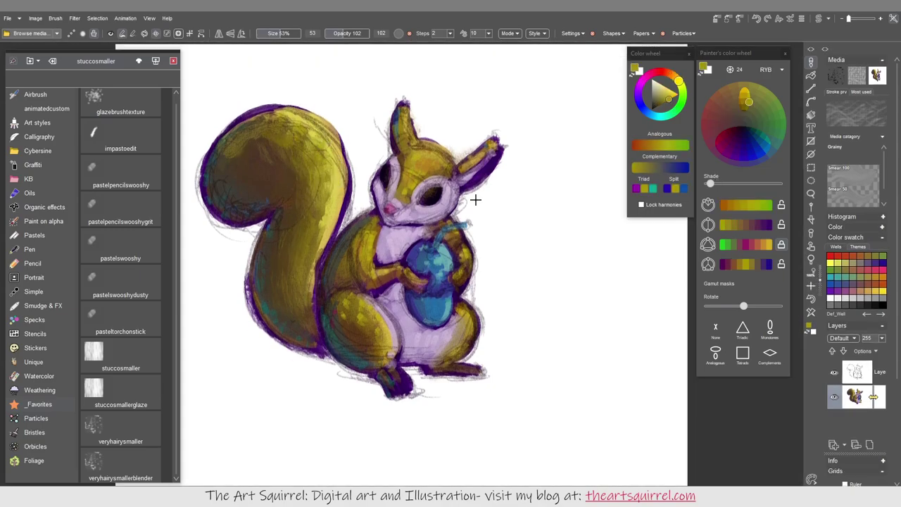
pyautogui.keyDown('alt'); pyautogui.click(440, 355); pyautogui.keyUp('alt')
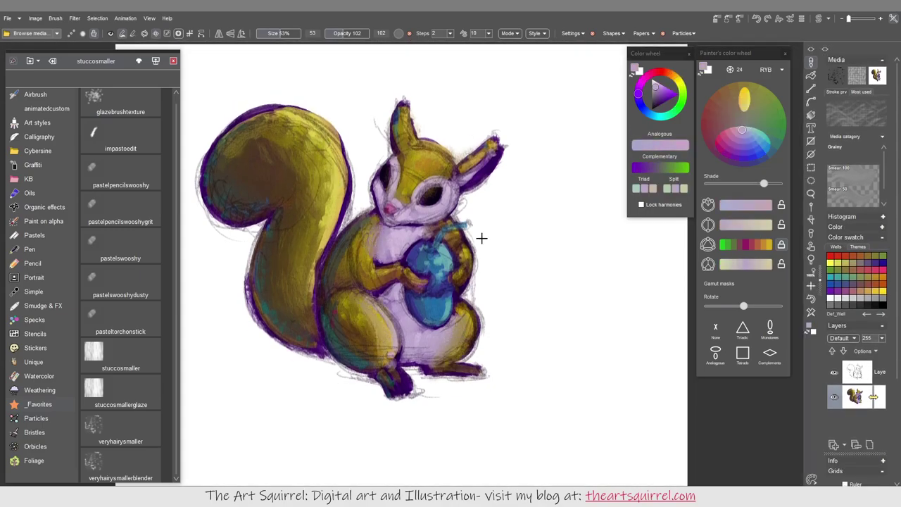
pyautogui.keyDown('alt'); pyautogui.click(348, 281); pyautogui.keyUp('alt')
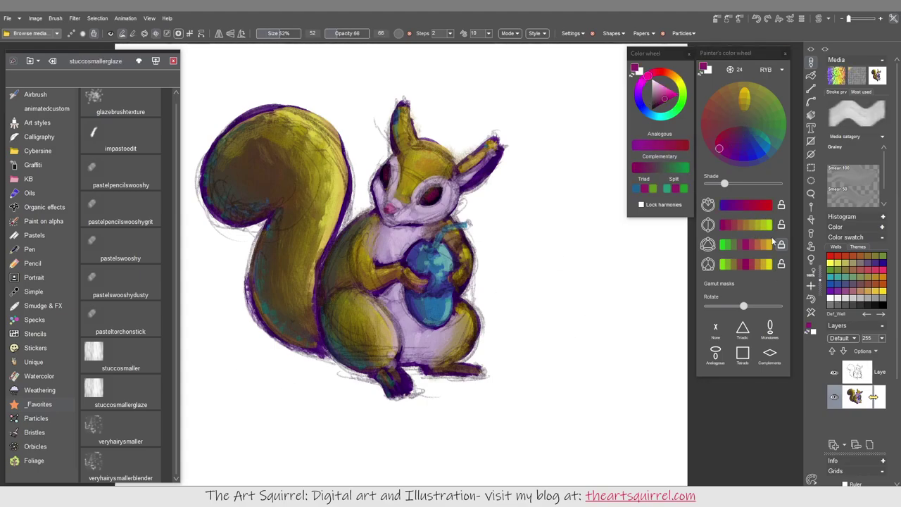
# Step: Add pale pink highlights to the eyes with stuccosmallerglaze, and glaze magenta over the ears and paws
pyautogui.keyDown('alt'); pyautogui.click(513, 192); pyautogui.keyUp('alt')
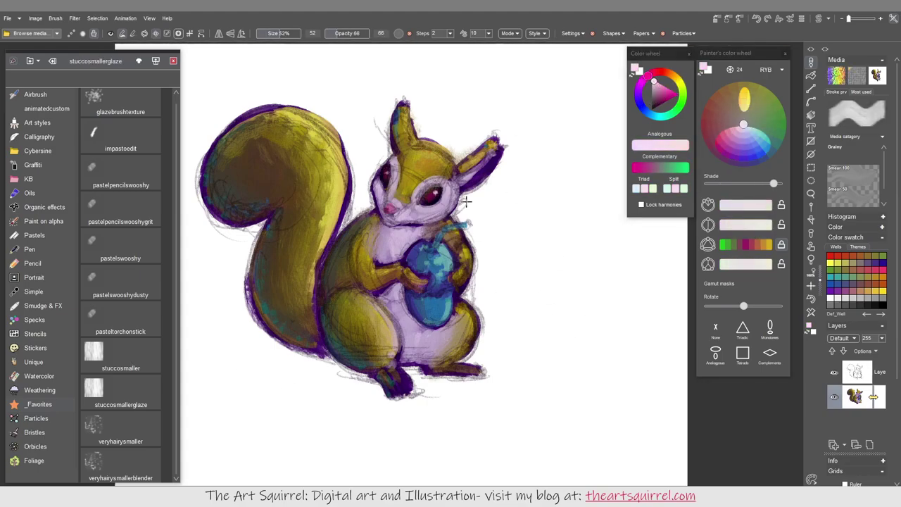
pyautogui.click(760, 243)
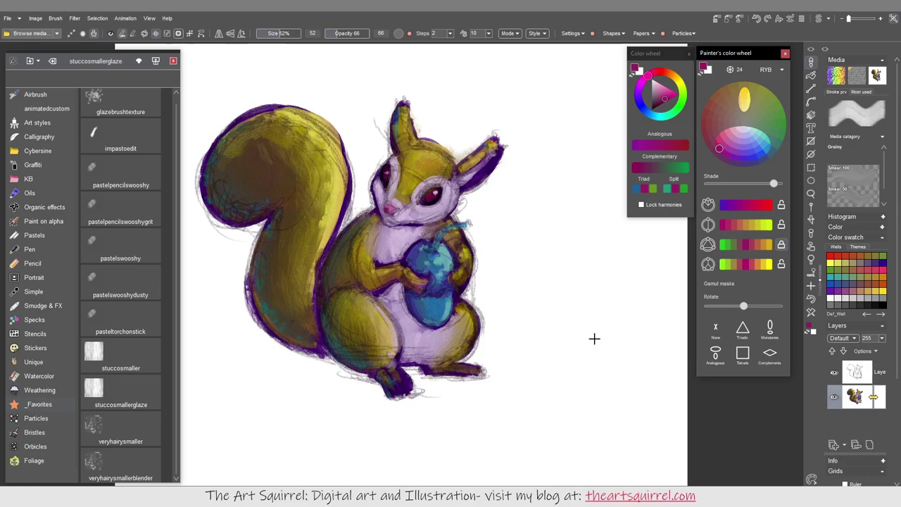
pyautogui.moveTo(412, 275); pyautogui.dragTo(454, 275)
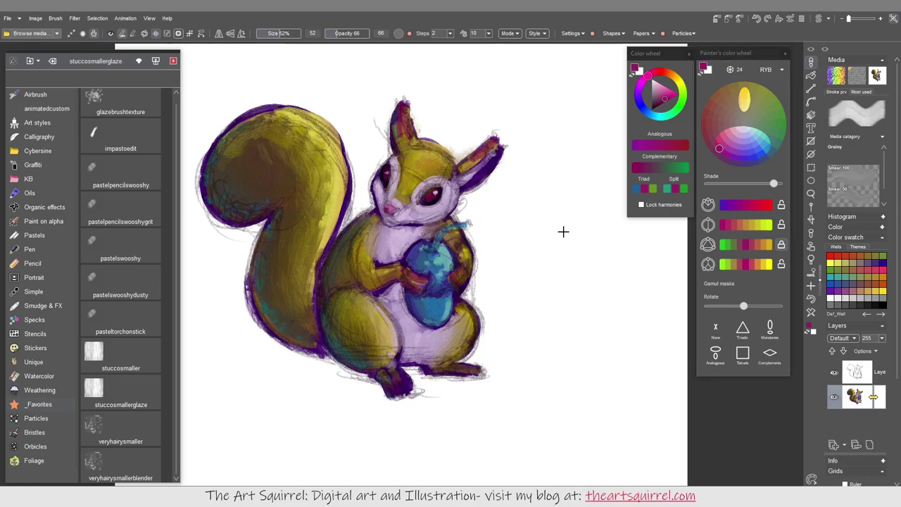
# Step: Brighten the face and chest with pale lilac, and dab yellow highlights over the tail, haunch and head
pyautogui.keyDown('alt'); pyautogui.click(454, 189); pyautogui.keyUp('alt')
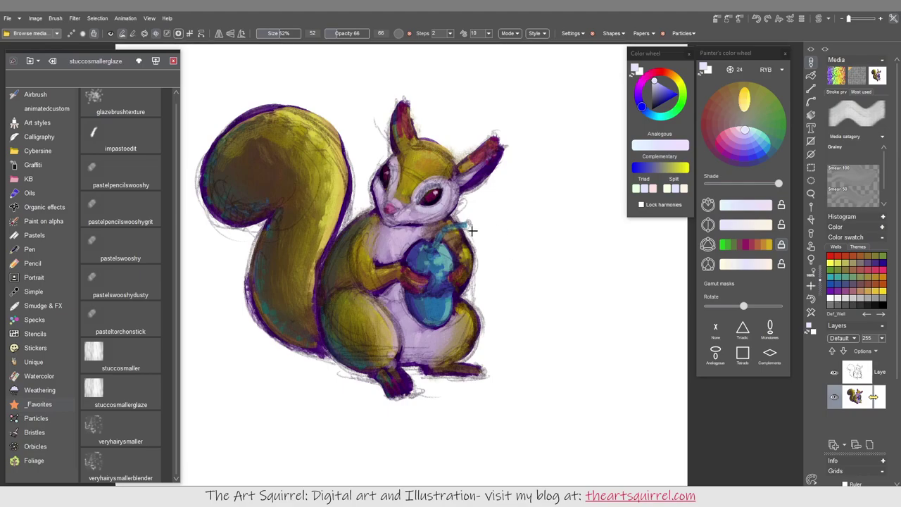
pyautogui.keyDown('alt'); pyautogui.click(450, 222); pyautogui.keyUp('alt')
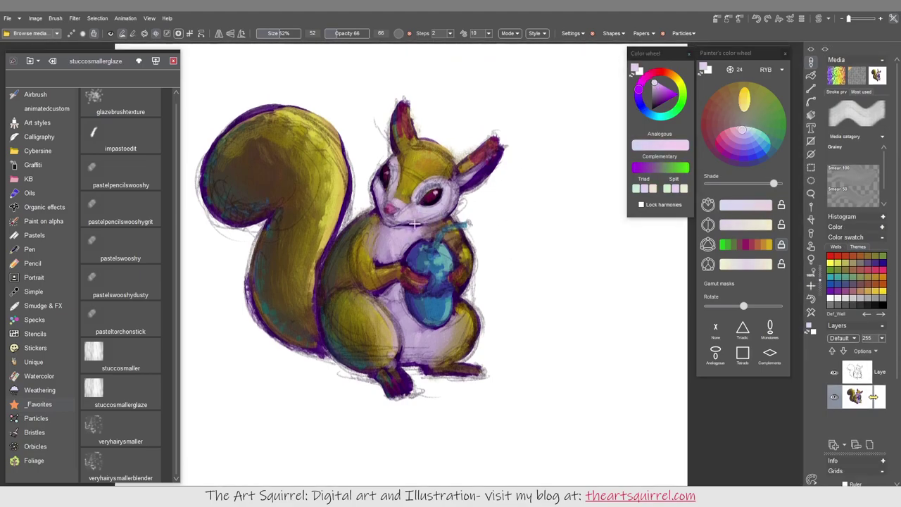
pyautogui.keyDown('alt'); pyautogui.click(313, 181); pyautogui.keyUp('alt')
pyautogui.moveTo(312, 181)
pyautogui.mouseDown()
pyautogui.moveTo(309, 147)
pyautogui.moveTo(285, 124)
pyautogui.moveTo(269, 142)
pyautogui.moveTo(323, 190)
pyautogui.moveTo(326, 135)
pyautogui.mouseUp()
pyautogui.keyDown('alt'); pyautogui.click(308, 223); pyautogui.keyUp('alt')
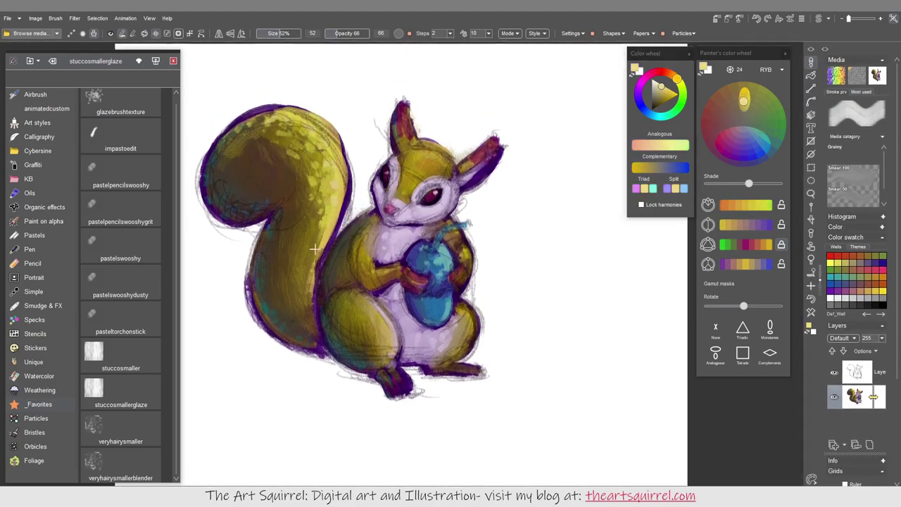
pyautogui.keyDown('alt'); pyautogui.click(435, 162); pyautogui.keyUp('alt')
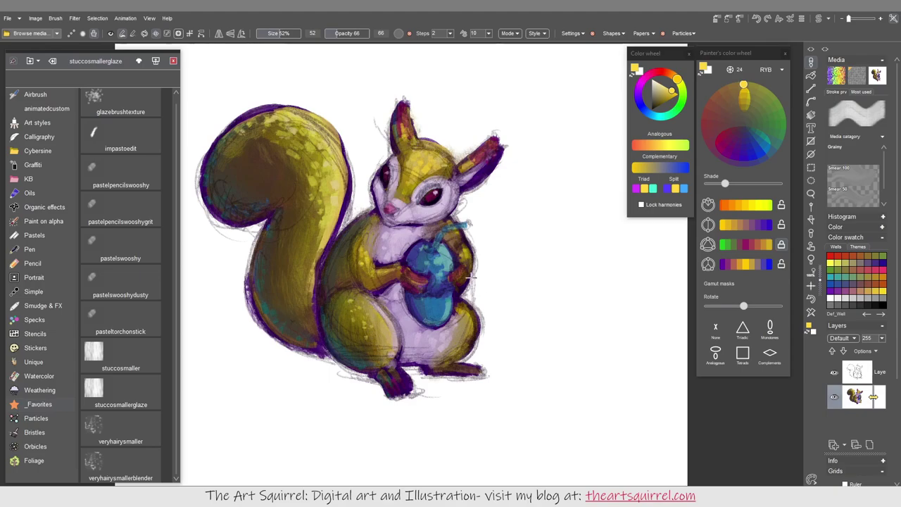
# Step: Dab blue into the tail's shadows, and rework the acorn in deep purple with golden-yellow highlights
pyautogui.keyDown('alt'); pyautogui.click(270, 307); pyautogui.keyUp('alt')
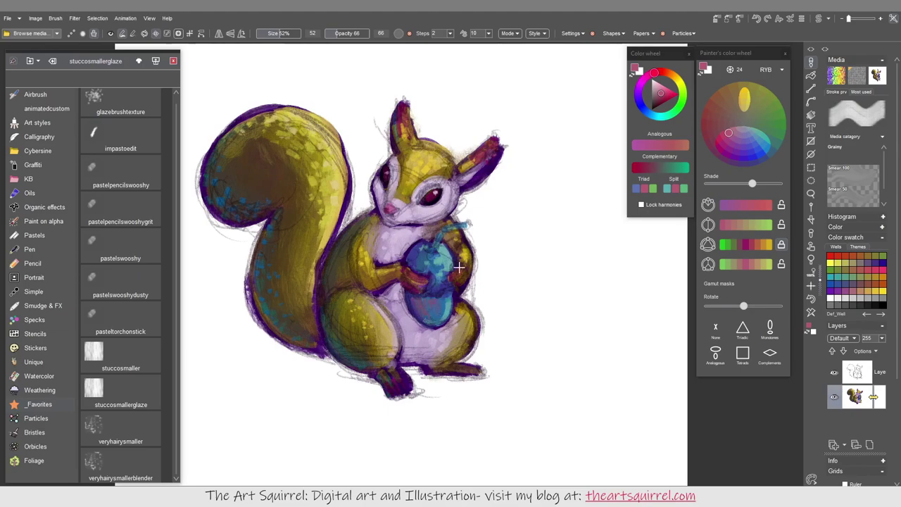
pyautogui.keyDown('alt'); pyautogui.click(422, 259); pyautogui.keyUp('alt')
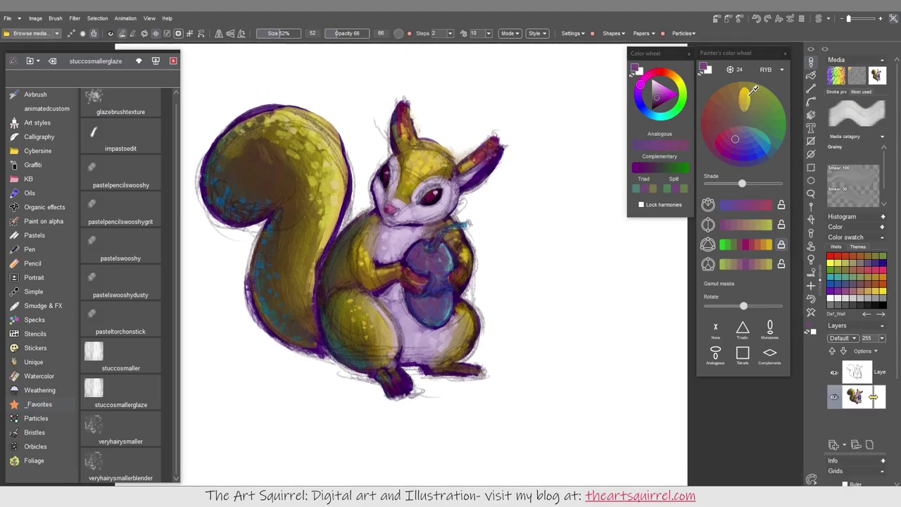
pyautogui.keyDown('alt'); pyautogui.click(444, 264); pyautogui.keyUp('alt')
pyautogui.keyDown('alt'); pyautogui.click(441, 308); pyautogui.keyUp('alt')
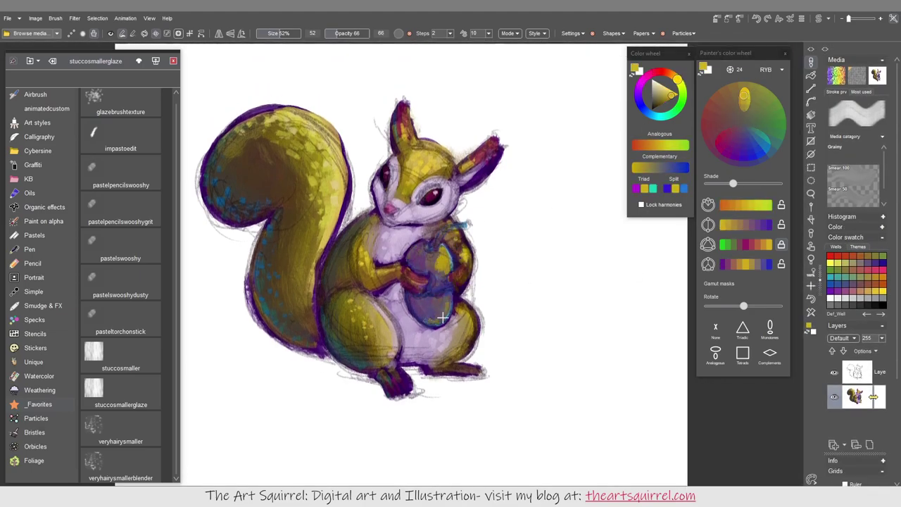
pyautogui.keyDown('alt'); pyautogui.click(436, 267); pyautogui.keyUp('alt')
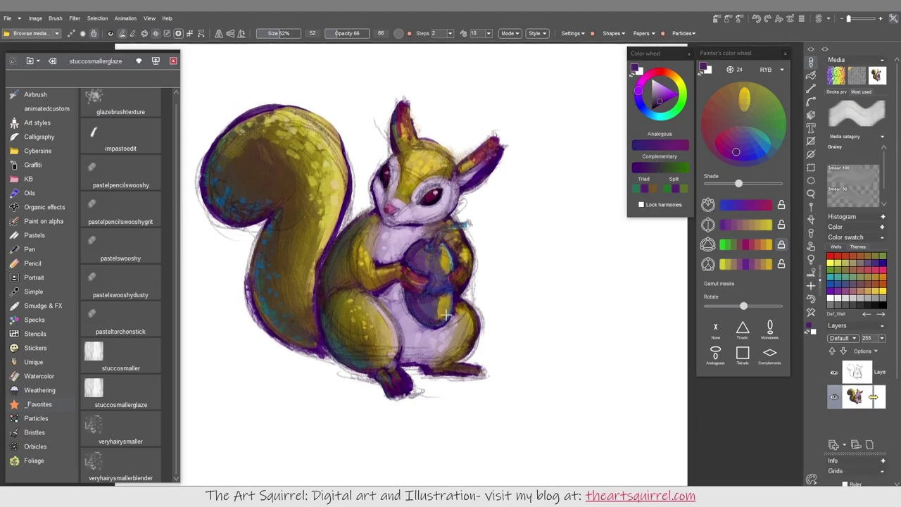
pyautogui.keyDown('alt'); pyautogui.click(414, 263); pyautogui.keyUp('alt')
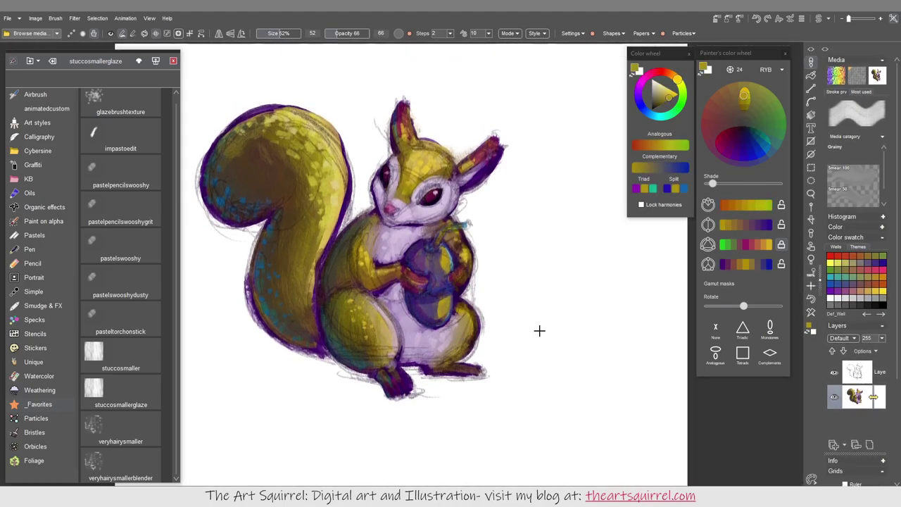
# Step: Blend the acorn's golden-yellow highlights and deepen its shell with dark blue-violet
pyautogui.keyDown('alt'); pyautogui.click(451, 313); pyautogui.keyUp('alt')
pyautogui.keyDown('alt'); pyautogui.click(430, 315); pyautogui.keyUp('alt')
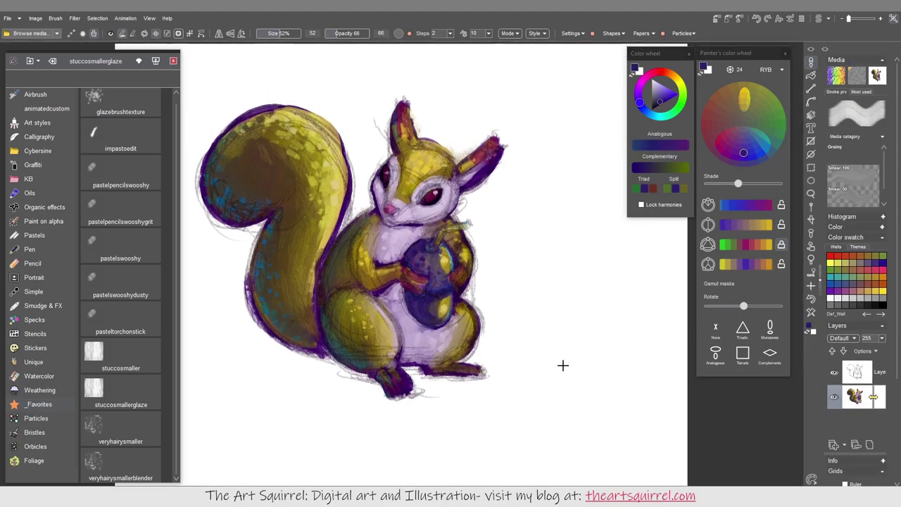
pyautogui.keyDown('alt'); pyautogui.click(415, 182); pyautogui.keyUp('alt')
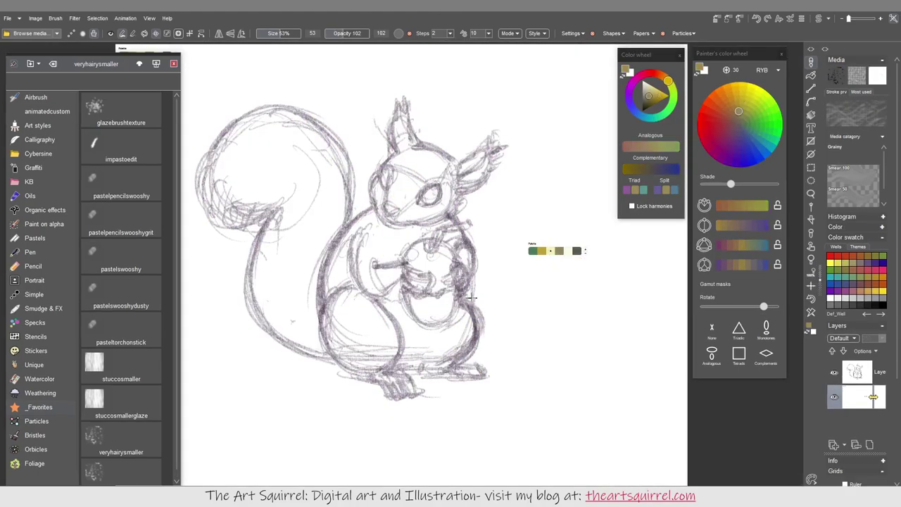
# Step: Block in the fresh sketch's fur in olive brown and its belly, chest and face in pale cream with pasteltorchonstick
pyautogui.moveTo(356, 285)
pyautogui.mouseDown()
pyautogui.moveTo(378, 220)
pyautogui.moveTo(344, 351)
pyautogui.moveTo(394, 384)
pyautogui.moveTo(472, 310)
pyautogui.moveTo(414, 267)
pyautogui.moveTo(457, 232)
pyautogui.moveTo(492, 155)
pyautogui.moveTo(401, 119)
pyautogui.moveTo(422, 176)
pyautogui.moveTo(316, 295)
pyautogui.moveTo(232, 183)
pyautogui.moveTo(324, 126)
pyautogui.moveTo(248, 159)
pyautogui.moveTo(309, 348)
pyautogui.mouseUp()
pyautogui.keyDown('alt'); pyautogui.click(513, 271); pyautogui.keyUp('alt')
pyautogui.moveTo(450, 352)
pyautogui.mouseDown()
pyautogui.moveTo(408, 303)
pyautogui.moveTo(442, 235)
pyautogui.mouseUp()
pyautogui.moveTo(383, 185)
pyautogui.mouseDown()
pyautogui.moveTo(430, 208)
pyautogui.moveTo(493, 169)
pyautogui.mouseUp()
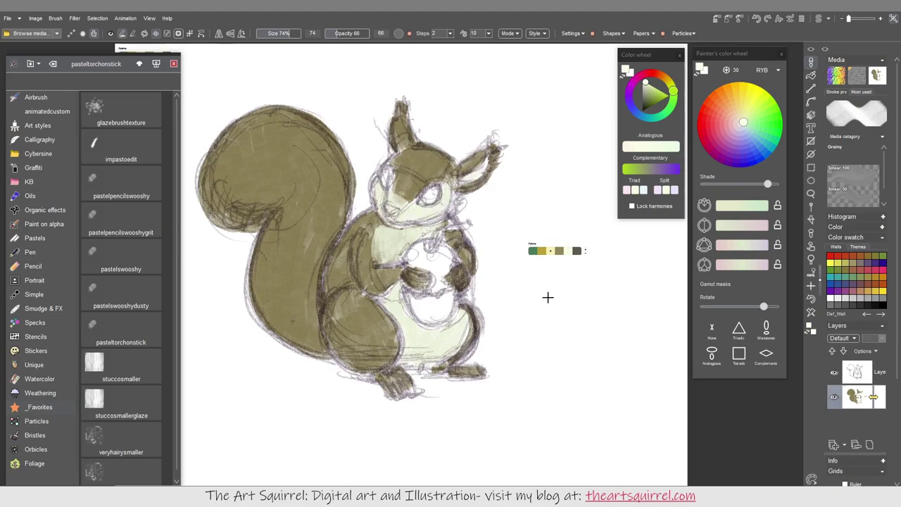
# Step: Fill the acorn and its stem with mustard yellow
pyautogui.click(558, 249)
pyautogui.moveTo(422, 250)
pyautogui.mouseDown()
pyautogui.moveTo(433, 274)
pyautogui.moveTo(430, 309)
pyautogui.mouseUp()
pyautogui.moveTo(429, 310); pyautogui.dragTo(450, 232)
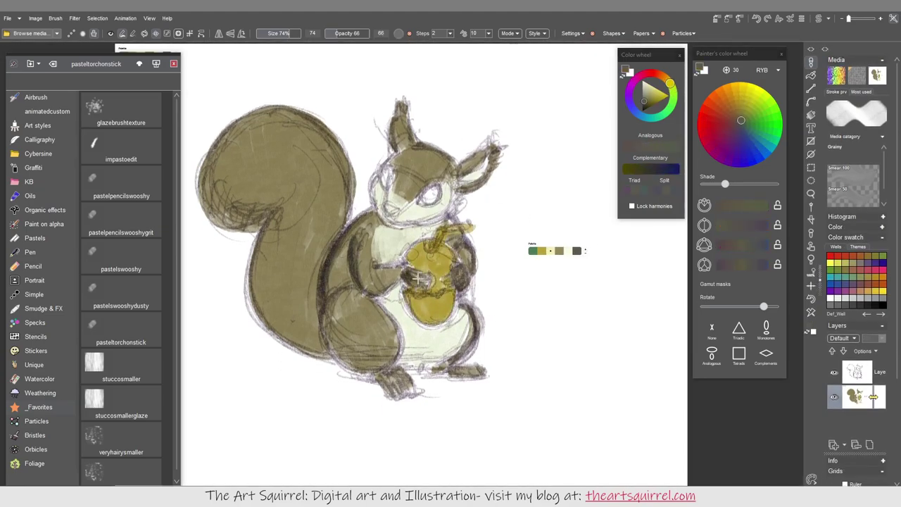
# Step: Shade the paws and fur edges dark brown, and add green shadows to the tail, haunch and acorn
pyautogui.moveTo(417, 279)
pyautogui.mouseDown()
pyautogui.moveTo(372, 352)
pyautogui.moveTo(447, 369)
pyautogui.moveTo(457, 162)
pyautogui.moveTo(313, 311)
pyautogui.mouseUp()
pyautogui.moveTo(211, 168); pyautogui.dragTo(274, 211)
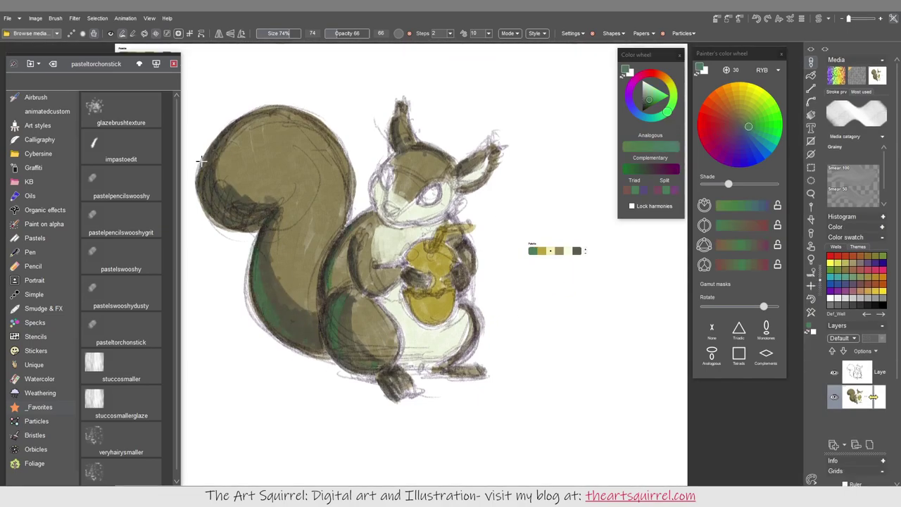
pyautogui.moveTo(415, 253); pyautogui.dragTo(445, 230)
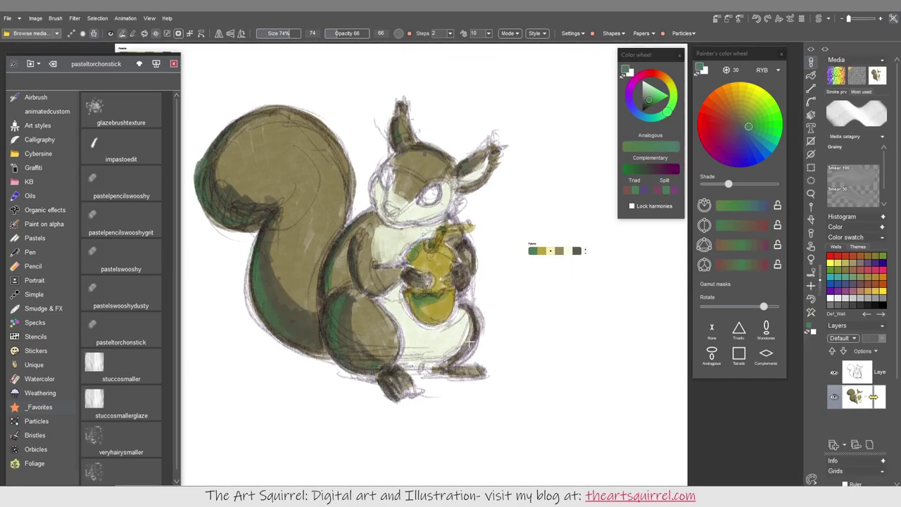
# Step: Apply a narrow diamond gamut mask rotated to span yellow and violet, and paint the nose a muted dusky pink
pyautogui.moveTo(729, 308); pyautogui.dragTo(759, 308)
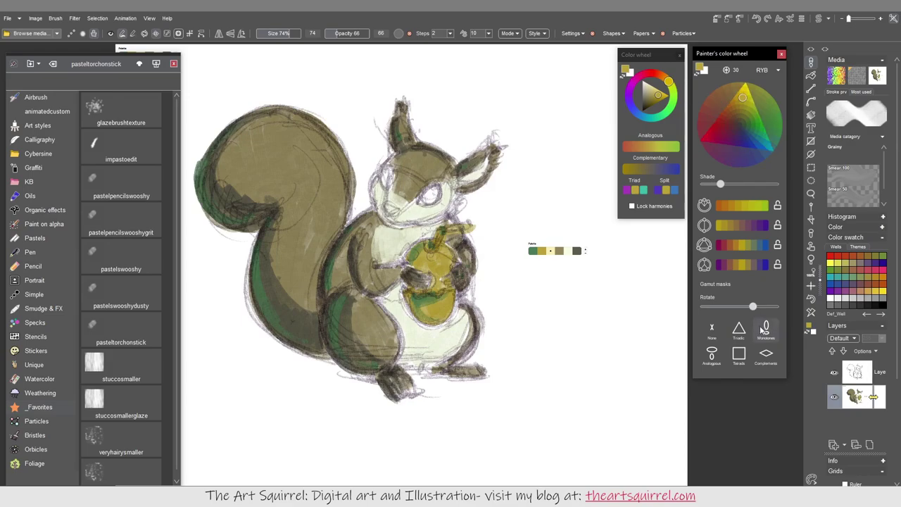
pyautogui.click(765, 328)
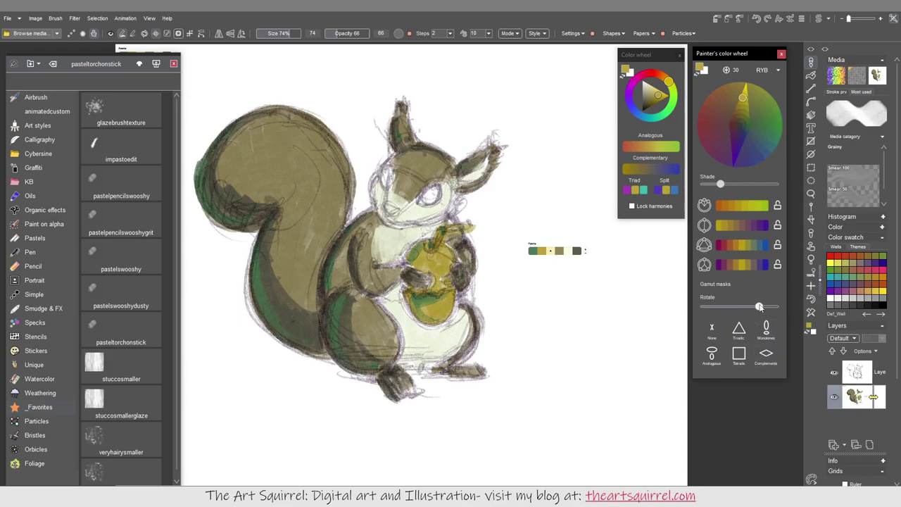
pyautogui.click(736, 118)
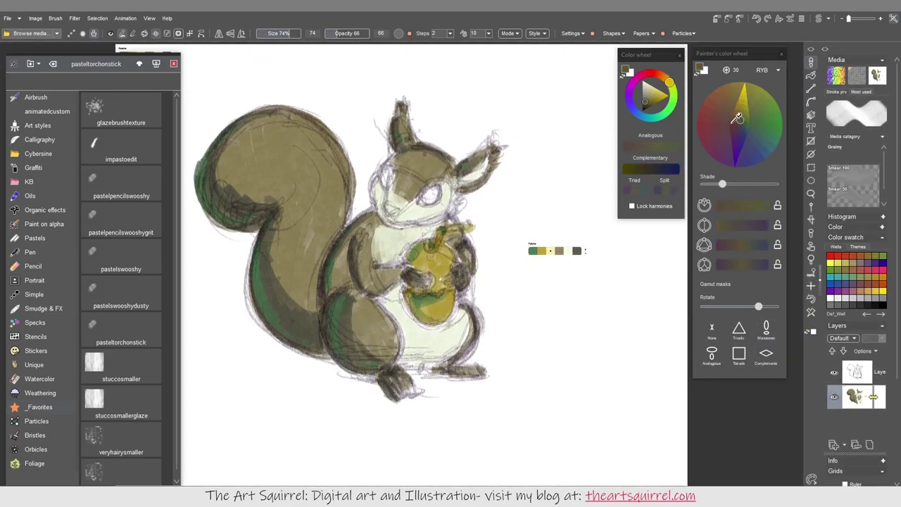
pyautogui.click(735, 124)
pyautogui.moveTo(722, 184)
pyautogui.mouseDown()
pyautogui.moveTo(742, 183)
pyautogui.moveTo(733, 183)
pyautogui.mouseUp()
pyautogui.click(389, 208)
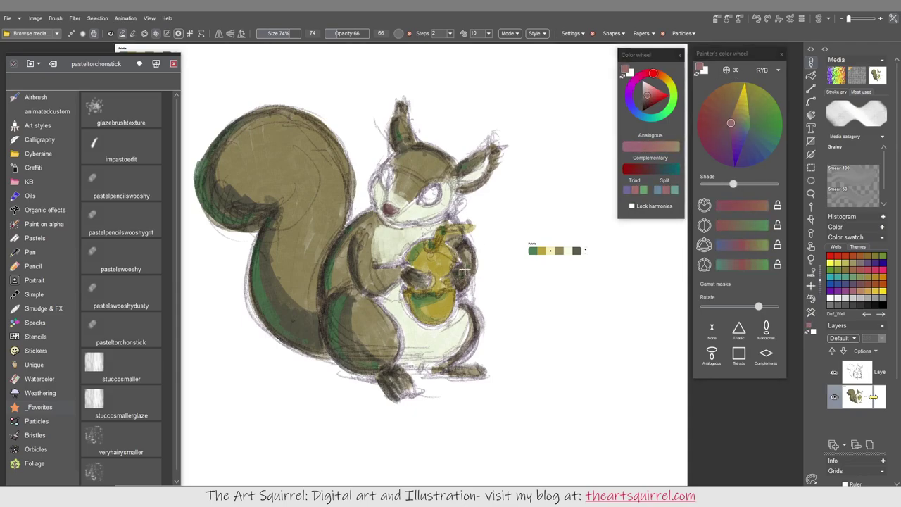
# Step: Repaint the acorn in golden ochre with darker brown-yellow shading along its cap and sides
pyautogui.keyDown('alt'); pyautogui.click(445, 312); pyautogui.keyUp('alt')
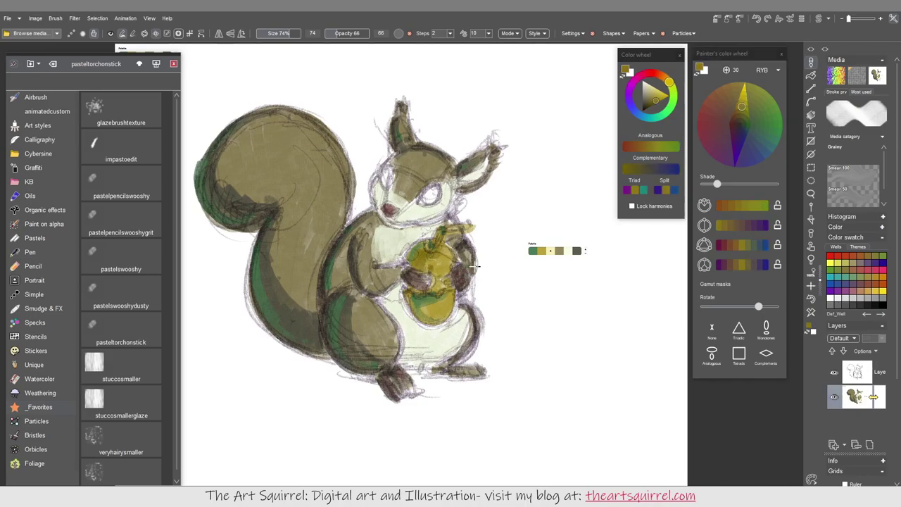
pyautogui.moveTo(415, 292); pyautogui.dragTo(428, 306)
pyautogui.keyDown('alt'); pyautogui.click(416, 288); pyautogui.keyUp('alt')
pyautogui.moveTo(427, 244)
pyautogui.mouseDown()
pyautogui.moveTo(412, 287)
pyautogui.moveTo(437, 320)
pyautogui.mouseUp()
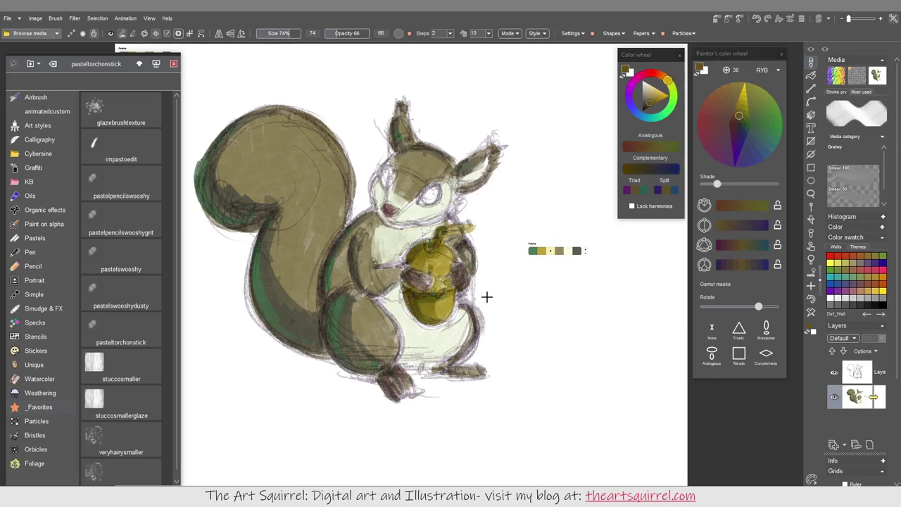
# Step: Brush warm brown strokes over the arm, haunch, head and tail fur
pyautogui.keyDown('alt'); pyautogui.click(366, 275); pyautogui.keyUp('alt')
pyautogui.moveTo(373, 243)
pyautogui.mouseDown()
pyautogui.moveTo(345, 285)
pyautogui.moveTo(352, 355)
pyautogui.mouseUp()
pyautogui.moveTo(419, 187); pyautogui.dragTo(403, 112)
pyautogui.moveTo(281, 222); pyautogui.dragTo(309, 309)
pyautogui.moveTo(225, 158); pyautogui.dragTo(317, 247)
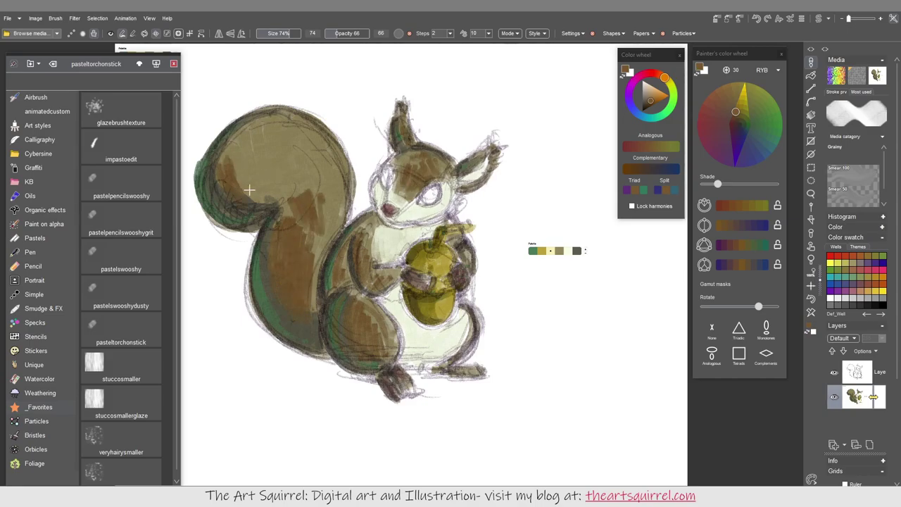
pyautogui.moveTo(225, 127); pyautogui.dragTo(330, 204)
# Step: Shade the chest, belly and sides of the face with soft lilac
pyautogui.click(740, 138)
pyautogui.moveTo(395, 295); pyautogui.dragTo(386, 331)
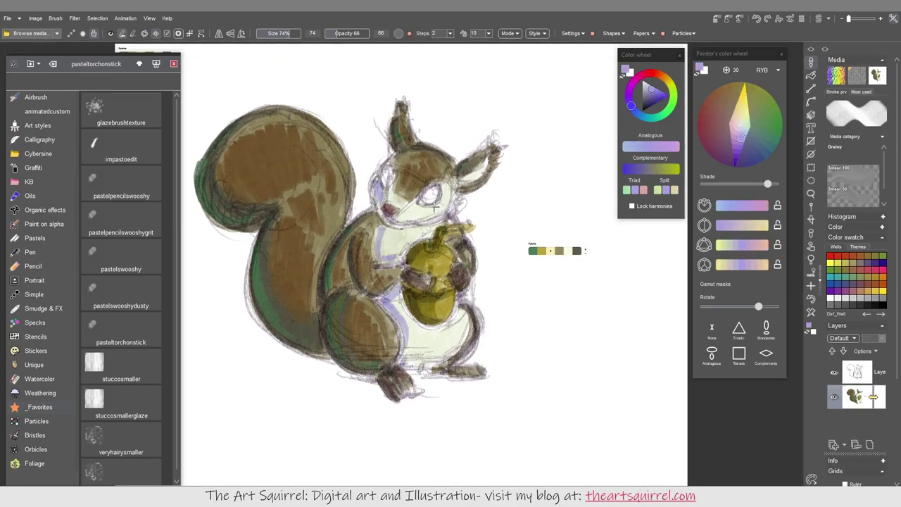
pyautogui.moveTo(440, 324)
pyautogui.mouseDown()
pyautogui.moveTo(423, 366)
pyautogui.moveTo(433, 366)
pyautogui.moveTo(401, 352)
pyautogui.mouseUp()
pyautogui.keyDown('alt'); pyautogui.click(525, 310); pyautogui.keyUp('alt')
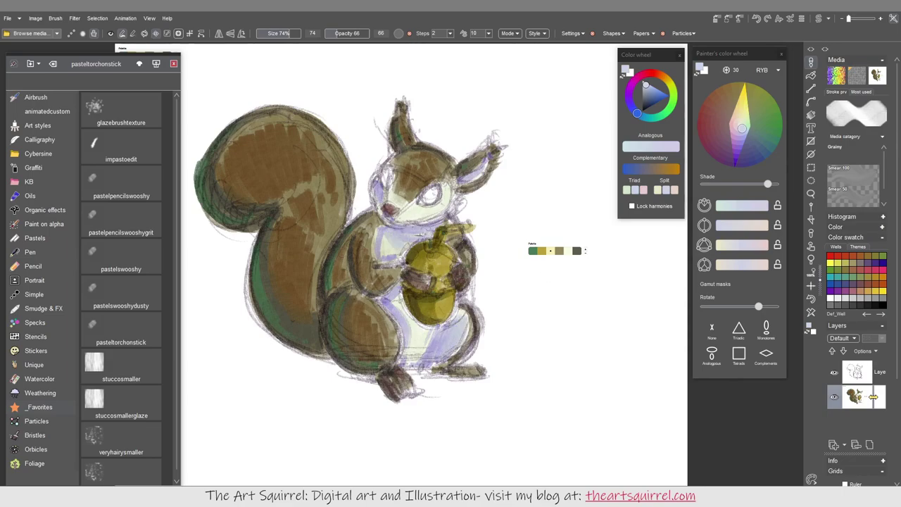
# Step: Paint both eyes deep violet with pale lilac highlights
pyautogui.moveTo(767, 184); pyautogui.dragTo(722, 184)
pyautogui.click(738, 138)
pyautogui.moveTo(425, 189); pyautogui.dragTo(438, 200)
pyautogui.moveTo(382, 169); pyautogui.dragTo(389, 186)
pyautogui.keyDown('alt'); pyautogui.click(559, 338); pyautogui.keyUp('alt')
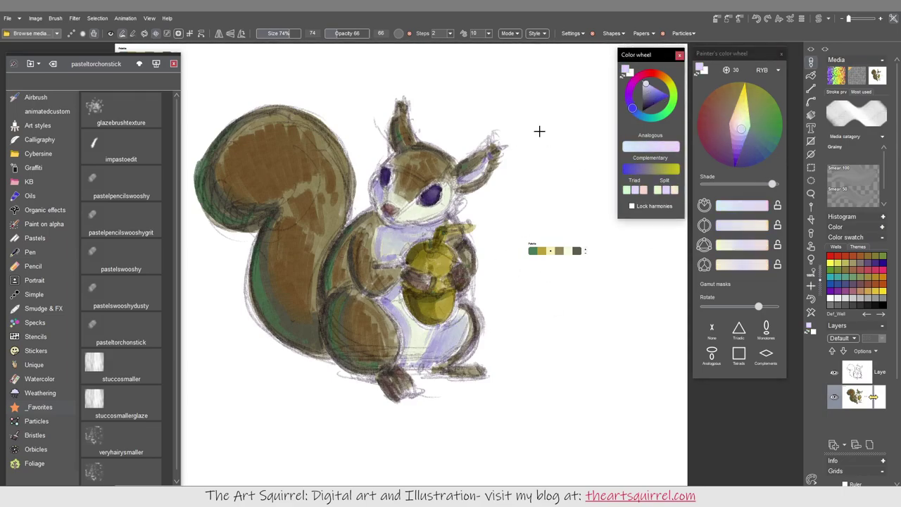
# Step: Stroke dusky pink over the tail and inner ears, and soften the belly with pale grey
pyautogui.click(727, 130)
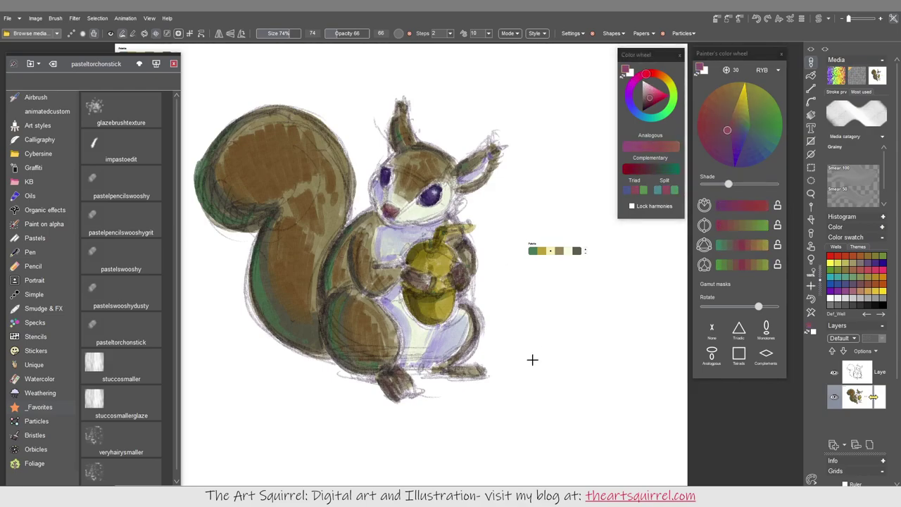
pyautogui.moveTo(297, 177); pyautogui.dragTo(327, 232)
pyautogui.keyDown('alt'); pyautogui.click(567, 255); pyautogui.keyUp('alt')
pyautogui.moveTo(437, 328); pyautogui.dragTo(426, 355)
pyautogui.moveTo(405, 295); pyautogui.dragTo(405, 331)
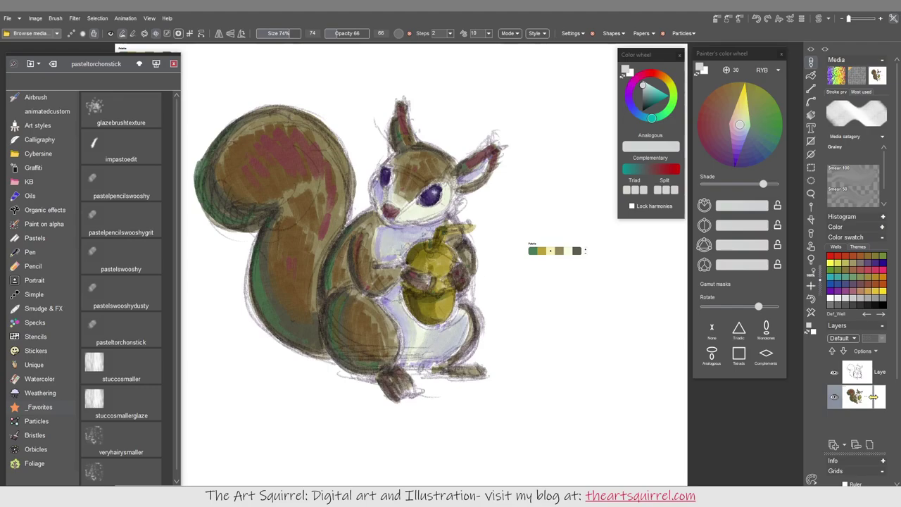
# Step: Glaze the tail with muted maroon through its middle and green along its outer edge using stuccosmallerglaze
pyautogui.keyDown('alt'); pyautogui.click(298, 147); pyautogui.keyUp('alt')
pyautogui.moveTo(298, 146)
pyautogui.mouseDown()
pyautogui.moveTo(320, 239)
pyautogui.moveTo(303, 193)
pyautogui.moveTo(378, 324)
pyautogui.moveTo(424, 168)
pyautogui.mouseUp()
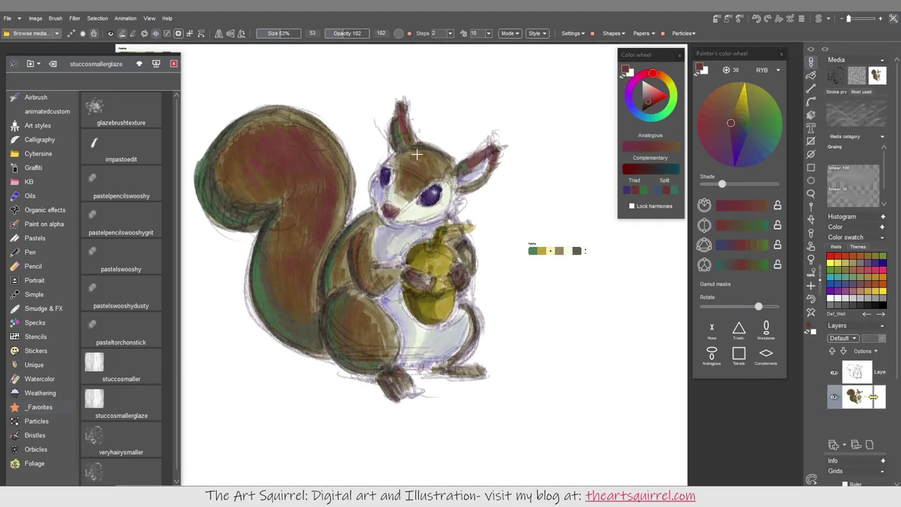
pyautogui.keyDown('alt'); pyautogui.click(270, 277); pyautogui.keyUp('alt')
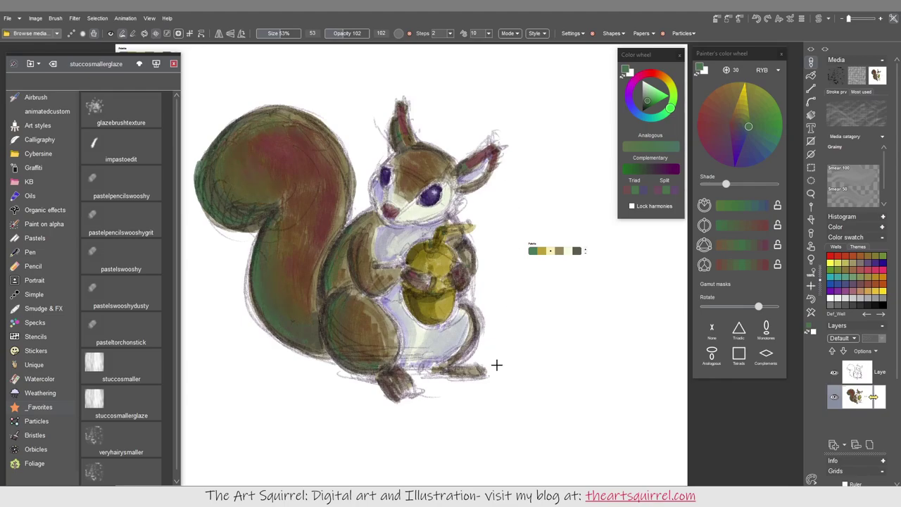
# Step: Hide the sketch layer and glaze golden yellow over the tail and head
pyautogui.click(834, 372)
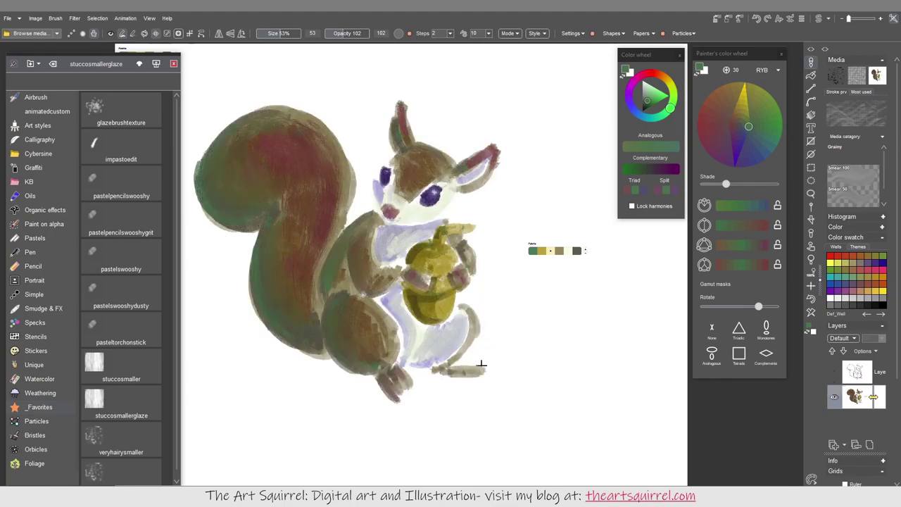
pyautogui.keyDown('alt'); pyautogui.click(302, 137); pyautogui.keyUp('alt')
pyautogui.moveTo(302, 136)
pyautogui.mouseDown()
pyautogui.moveTo(283, 116)
pyautogui.moveTo(304, 133)
pyautogui.moveTo(316, 222)
pyautogui.moveTo(458, 163)
pyautogui.mouseUp()
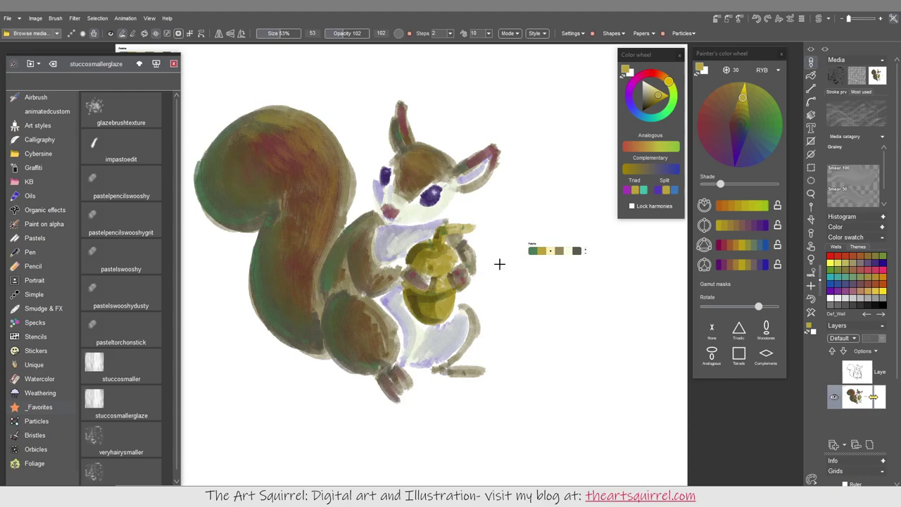
# Step: Dab golden-yellow highlights on the tail and head with stuccosmaller, and brighten the belly with pale cream
pyautogui.click(121, 384)
pyautogui.moveTo(298, 127); pyautogui.dragTo(302, 140)
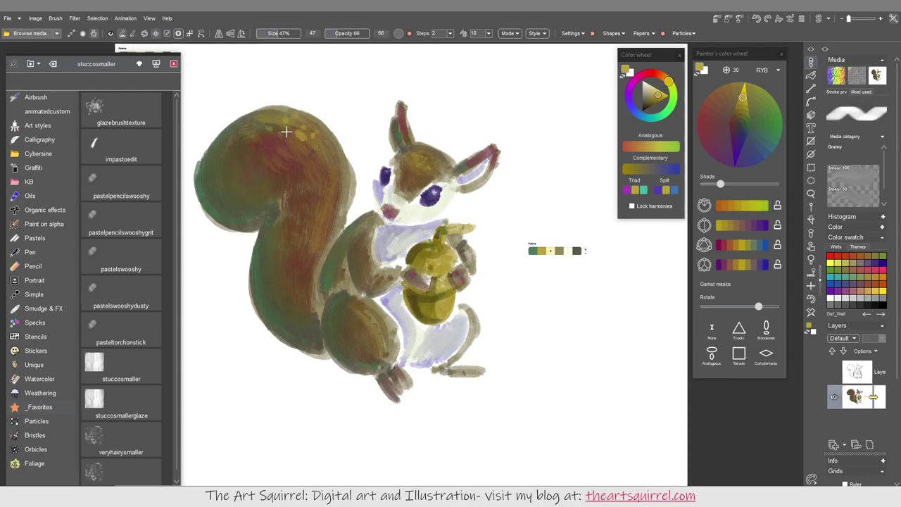
pyautogui.keyDown('alt'); pyautogui.click(464, 339); pyautogui.keyUp('alt')
pyautogui.moveTo(431, 335); pyautogui.dragTo(440, 350)
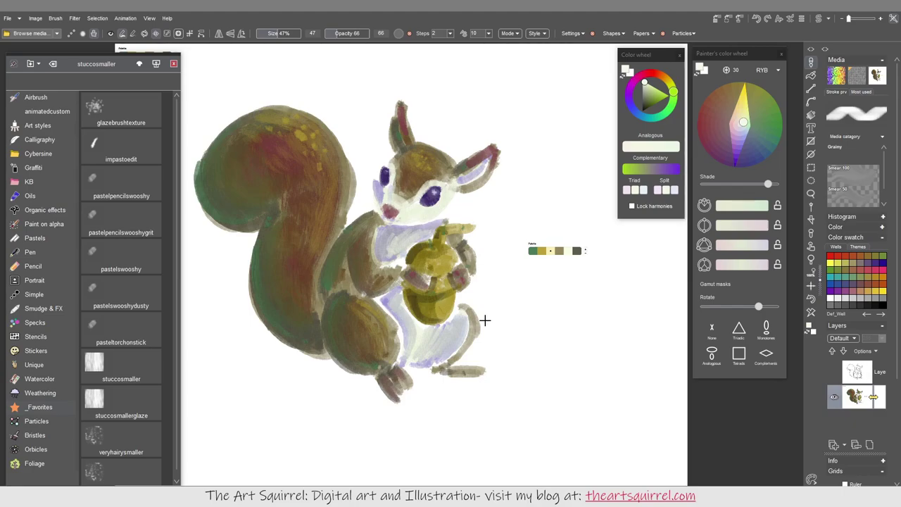
# Step: Add dark maroon flecks to the fur and paws, and dab pale green along the tail's outer edge
pyautogui.keyDown('alt'); pyautogui.click(284, 131); pyautogui.keyUp('alt')
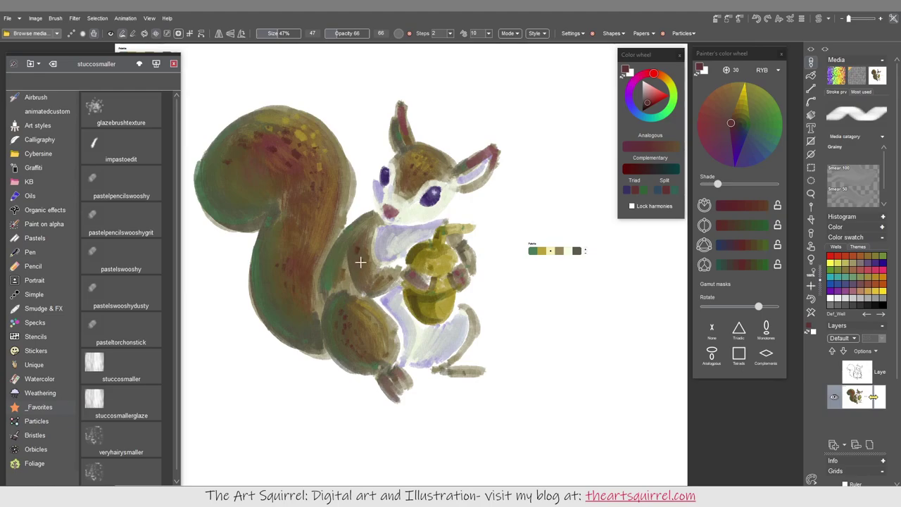
pyautogui.moveTo(397, 390); pyautogui.dragTo(392, 377)
pyautogui.moveTo(442, 370); pyautogui.dragTo(482, 367)
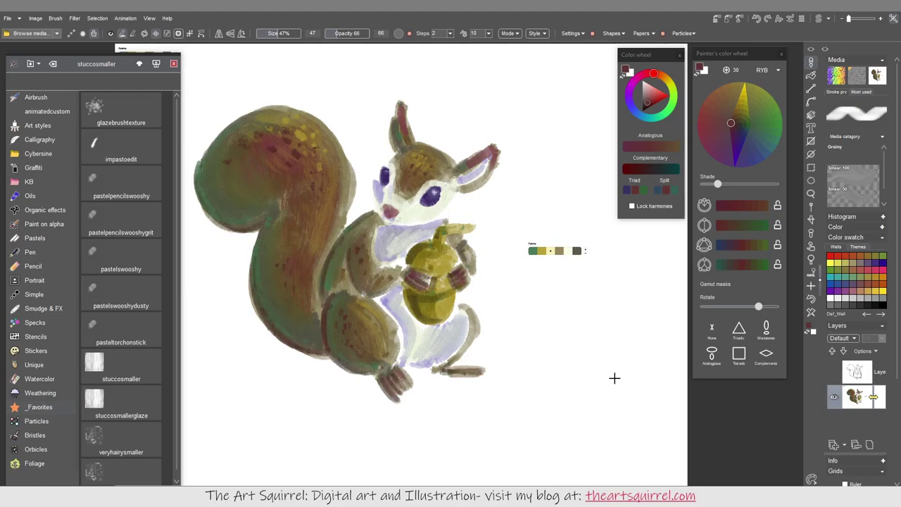
pyautogui.click(533, 250)
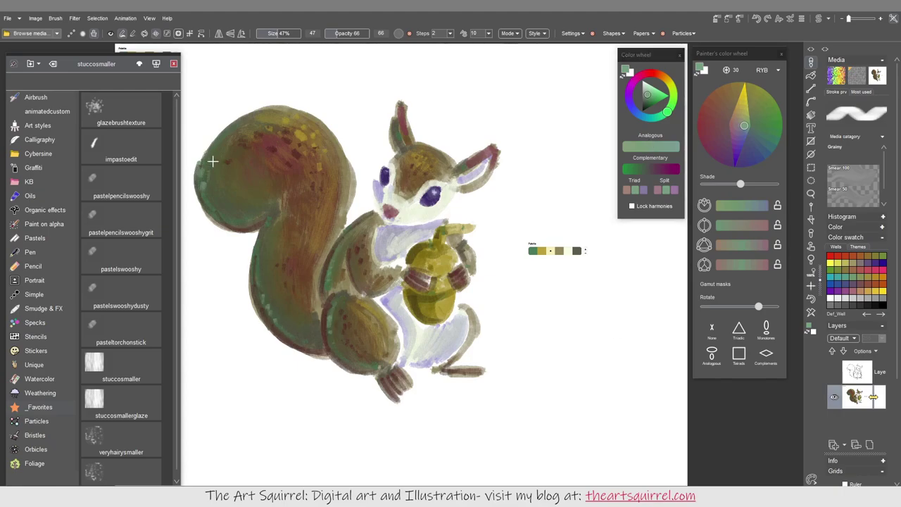
pyautogui.keyDown('alt'); pyautogui.click(385, 178); pyautogui.keyUp('alt')
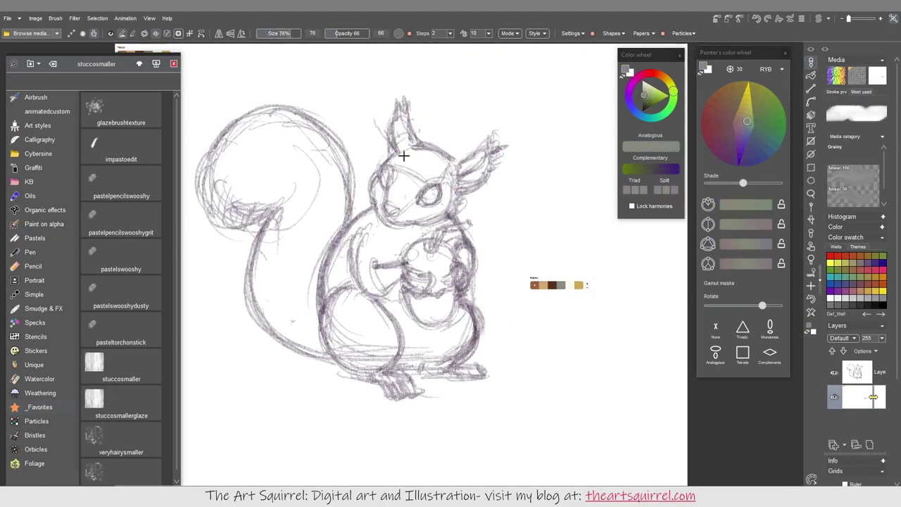
# Step: Block in grey-green shadows on a fresh sketch with stuccosmaller at size 100, and place a new layer beneath them
pyautogui.moveTo(376, 228)
pyautogui.mouseDown()
pyautogui.moveTo(366, 310)
pyautogui.moveTo(450, 356)
pyautogui.mouseUp()
pyautogui.moveTo(459, 264)
pyautogui.mouseDown()
pyautogui.moveTo(405, 281)
pyautogui.moveTo(478, 162)
pyautogui.moveTo(274, 253)
pyautogui.moveTo(307, 344)
pyautogui.moveTo(232, 183)
pyautogui.moveTo(282, 134)
pyautogui.moveTo(296, 246)
pyautogui.mouseUp()
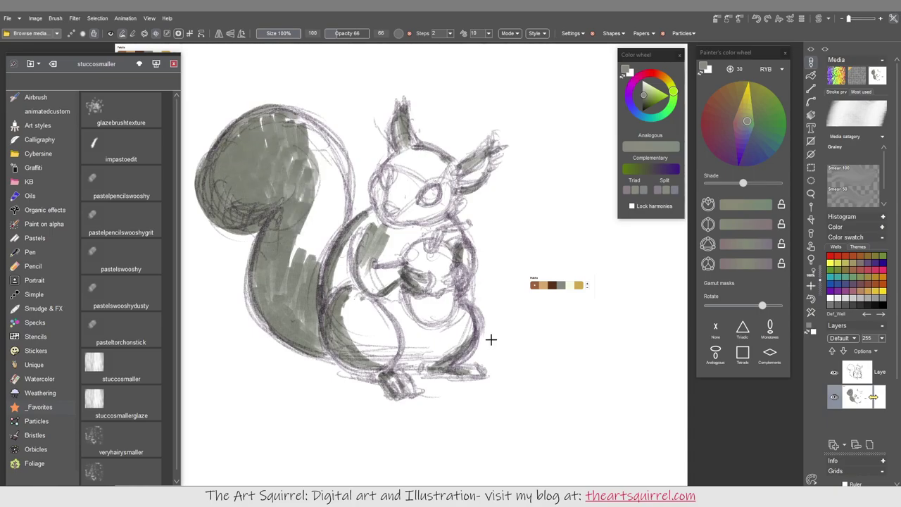
pyautogui.moveTo(458, 233); pyautogui.dragTo(423, 324)
pyautogui.click(844, 351)
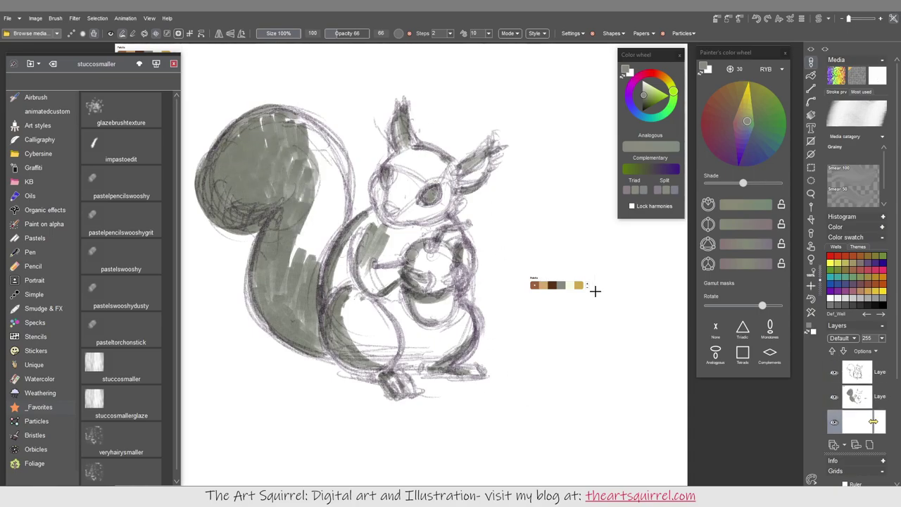
# Step: Switch to a gamut mask with a wide orange-yellow ellipse opposite small blue, and lay an ochre base over the fur
pyautogui.moveTo(578, 284)
pyautogui.mouseDown()
pyautogui.moveTo(588, 292)
pyautogui.moveTo(746, 124)
pyautogui.mouseUp()
pyautogui.click(769, 352)
pyautogui.click(561, 285)
pyautogui.click(578, 284)
pyautogui.moveTo(366, 366)
pyautogui.mouseDown()
pyautogui.moveTo(351, 310)
pyautogui.moveTo(422, 281)
pyautogui.moveTo(458, 338)
pyautogui.moveTo(407, 164)
pyautogui.moveTo(303, 233)
pyautogui.moveTo(274, 169)
pyautogui.moveTo(289, 128)
pyautogui.mouseUp()
# Step: Paint reddish-brown strokes over the tail, arm and haunch, and add grey to their shadowed edges
pyautogui.click(543, 284)
pyautogui.moveTo(369, 282)
pyautogui.mouseDown()
pyautogui.moveTo(394, 253)
pyautogui.moveTo(461, 271)
pyautogui.moveTo(258, 271)
pyautogui.moveTo(268, 191)
pyautogui.moveTo(358, 331)
pyautogui.mouseUp()
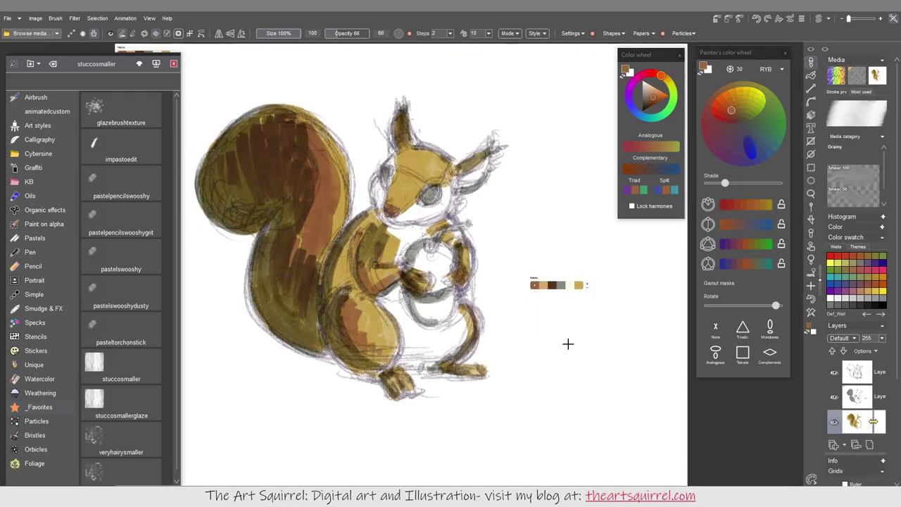
pyautogui.click(560, 284)
pyautogui.moveTo(310, 345)
pyautogui.mouseDown()
pyautogui.moveTo(261, 201)
pyautogui.moveTo(357, 266)
pyautogui.mouseUp()
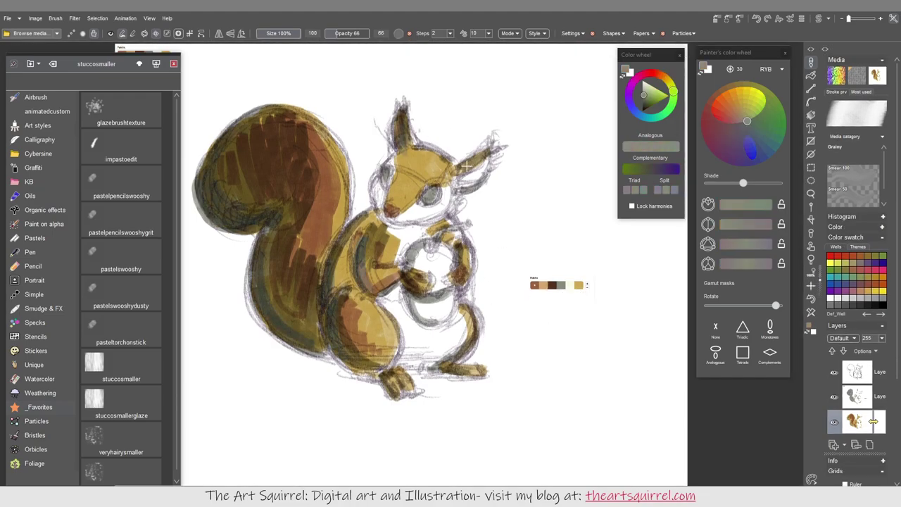
# Step: Paint the eyes dark blue-violet and fill the acorn with dark brown
pyautogui.click(745, 146)
pyautogui.moveTo(422, 190); pyautogui.dragTo(433, 197)
pyautogui.click(552, 284)
pyautogui.moveTo(430, 243)
pyautogui.mouseDown()
pyautogui.moveTo(422, 271)
pyautogui.moveTo(436, 322)
pyautogui.mouseUp()
# Step: Paint the belly, chest and face pale cream, and brush vivid orange over the tail and forehead
pyautogui.click(570, 284)
pyautogui.moveTo(440, 363); pyautogui.dragTo(415, 320)
pyautogui.moveTo(415, 261); pyautogui.dragTo(398, 200)
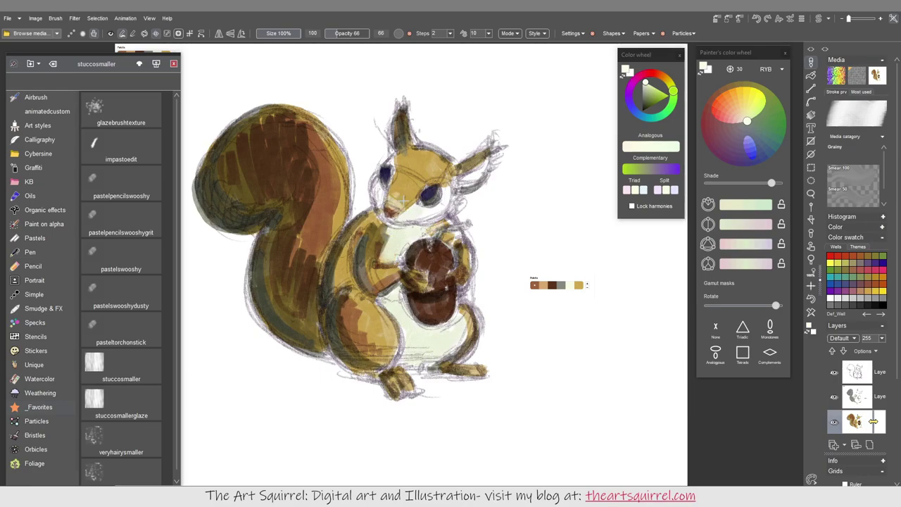
pyautogui.moveTo(397, 162); pyautogui.dragTo(417, 216)
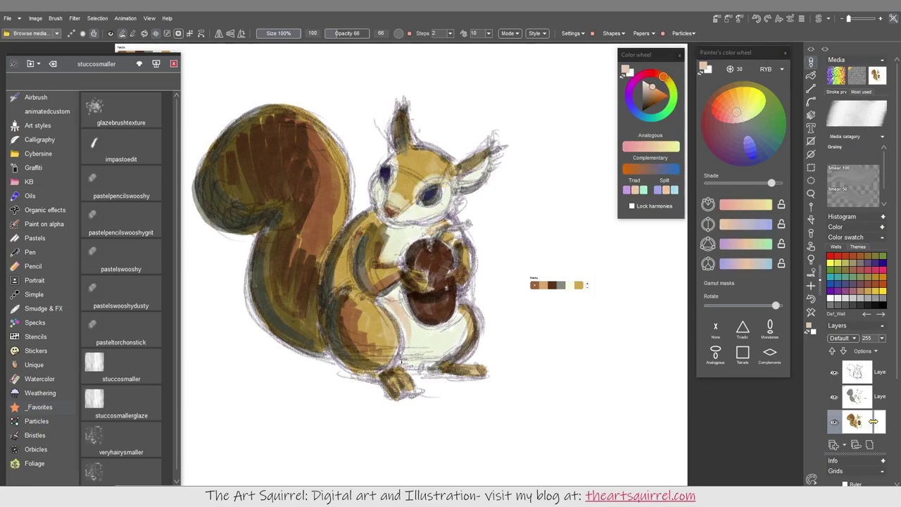
pyautogui.moveTo(262, 134); pyautogui.dragTo(321, 204)
pyautogui.moveTo(408, 159); pyautogui.dragTo(430, 169)
# Step: Lower the opacity of the grey shading layer to 161
pyautogui.click(855, 396)
pyautogui.click(881, 338)
pyautogui.moveTo(888, 350); pyautogui.dragTo(861, 352)
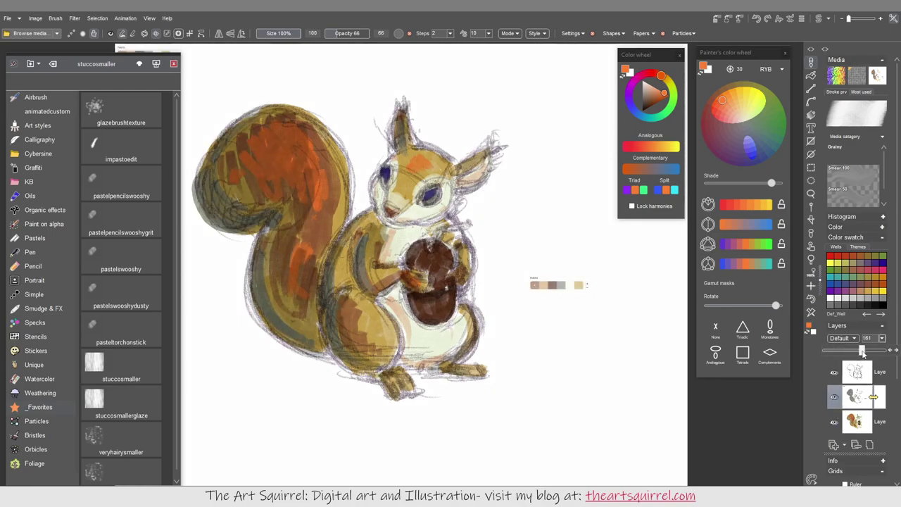
# Step: Merge the grey shading layer with the colour layer beneath it
pyautogui.press('i')
pyautogui.rightClick(854, 412)
pyautogui.click(834, 331)
# Step: With the stuccosmallerglaze brush, blend the red-orange and ochre strokes across the tail, haunch, arm and head
pyautogui.click(445, 317)
pyautogui.press('b')
pyautogui.click(121, 405)
pyautogui.moveTo(320, 211)
pyautogui.mouseDown()
pyautogui.moveTo(281, 120)
pyautogui.moveTo(231, 184)
pyautogui.mouseUp()
pyautogui.moveTo(271, 246); pyautogui.dragTo(296, 324)
pyautogui.moveTo(352, 296); pyautogui.dragTo(338, 352)
pyautogui.moveTo(351, 225); pyautogui.dragTo(415, 162)
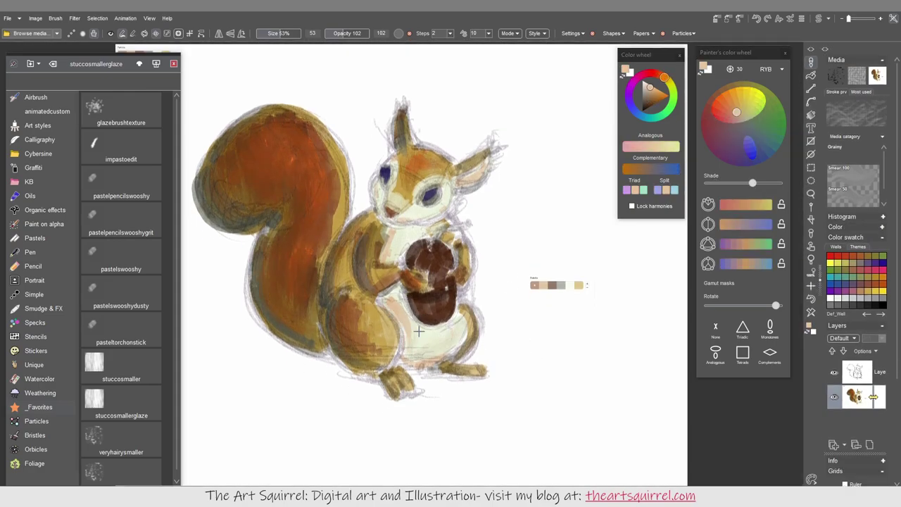
# Step: Glaze soft peach over the belly and ochre over the arm, haunch and tail edges
pyautogui.moveTo(419, 330)
pyautogui.mouseDown()
pyautogui.moveTo(476, 384)
pyautogui.moveTo(411, 356)
pyautogui.mouseUp()
pyautogui.moveTo(366, 232); pyautogui.dragTo(380, 285)
pyautogui.moveTo(309, 317)
pyautogui.mouseDown()
pyautogui.moveTo(253, 130)
pyautogui.moveTo(324, 134)
pyautogui.mouseUp()
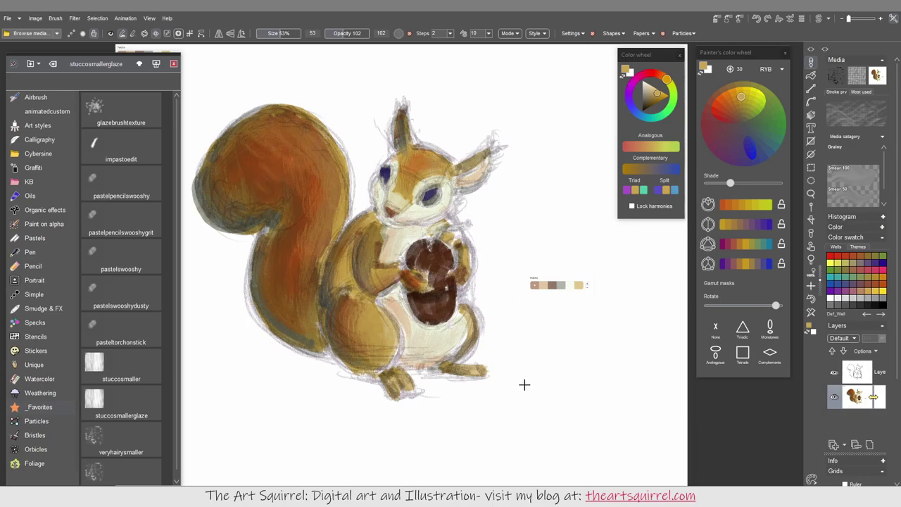
# Step: With the stuccosmaller brush, paint dark lines along the arm, haunch, feet and tail edge, and reddish-brown on the ears
pyautogui.click(121, 378)
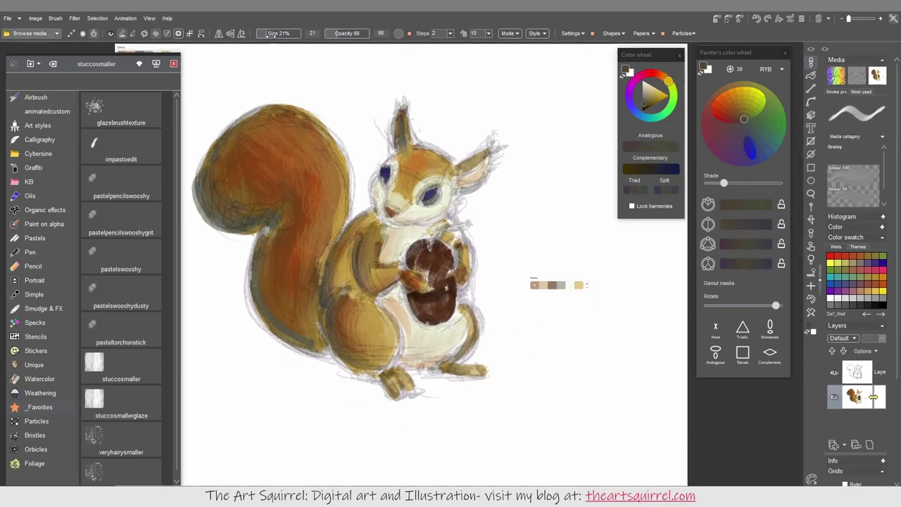
pyautogui.moveTo(380, 247)
pyautogui.mouseDown()
pyautogui.moveTo(373, 266)
pyautogui.moveTo(394, 394)
pyautogui.moveTo(458, 373)
pyautogui.mouseUp()
pyautogui.moveTo(254, 295)
pyautogui.mouseDown()
pyautogui.moveTo(211, 211)
pyautogui.moveTo(461, 173)
pyautogui.moveTo(493, 148)
pyautogui.mouseUp()
pyautogui.keyDown('alt'); pyautogui.click(471, 160); pyautogui.keyUp('alt')
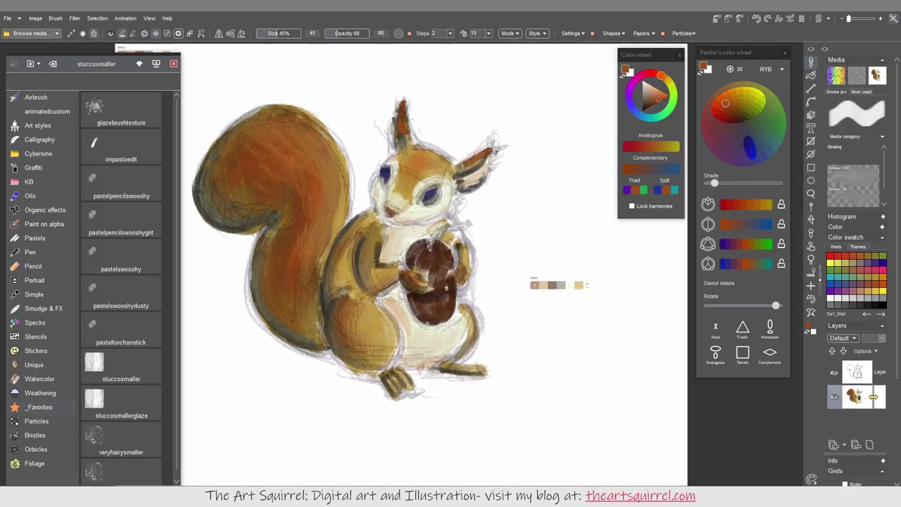
# Step: Dab red and orange spots over the upper tail, forehead and ears, and touch orange onto the hands
pyautogui.click(718, 113)
pyautogui.moveTo(261, 161); pyautogui.dragTo(271, 151)
pyautogui.moveTo(285, 136); pyautogui.dragTo(291, 126)
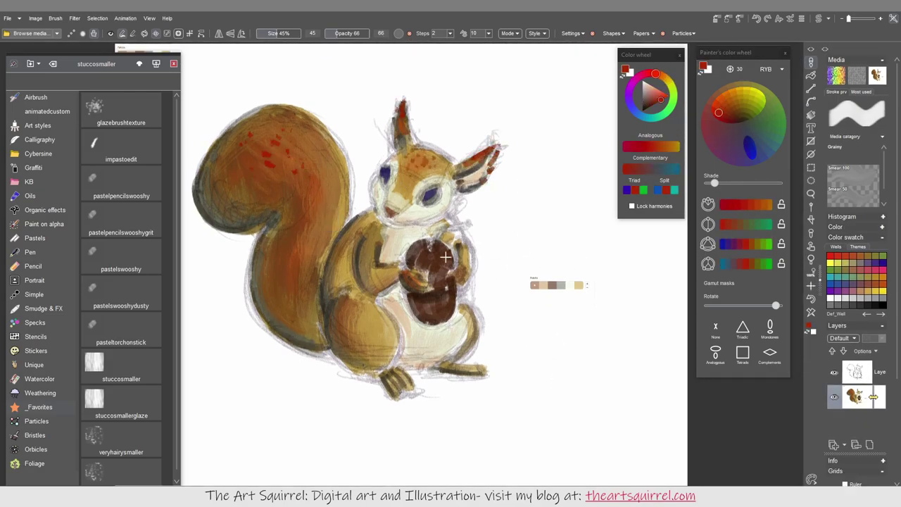
pyautogui.keyDown('alt'); pyautogui.click(250, 160); pyautogui.keyUp('alt')
pyautogui.moveTo(250, 160); pyautogui.dragTo(306, 198)
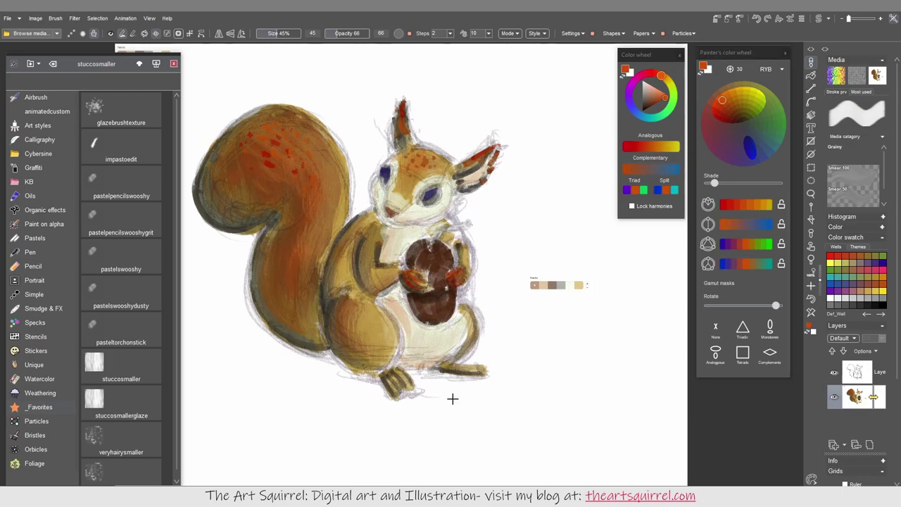
# Step: Paint the eyes deep violet with softer blue highlights and colour the nose orange-red
pyautogui.keyDown('alt'); pyautogui.click(436, 188); pyautogui.keyUp('alt')
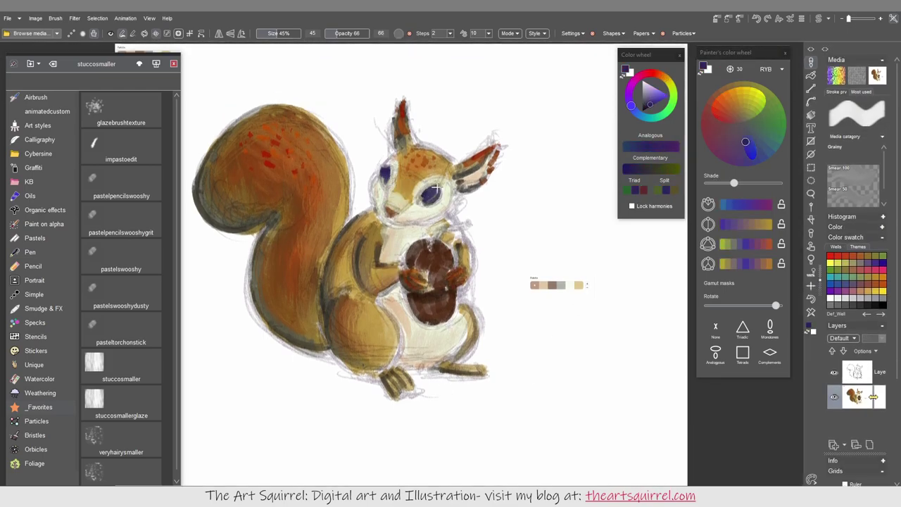
pyautogui.keyDown('alt'); pyautogui.click(386, 211); pyautogui.keyUp('alt')
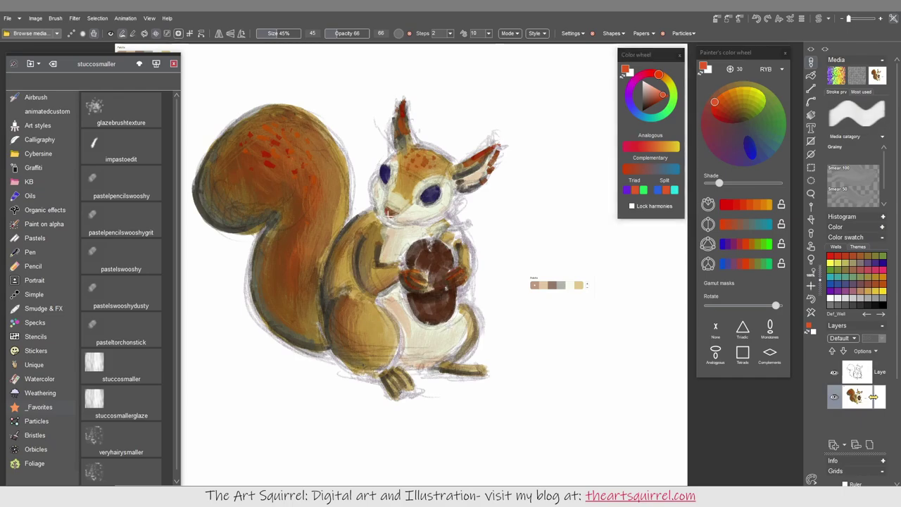
pyautogui.keyDown('alt'); pyautogui.click(527, 346); pyautogui.keyUp('alt')
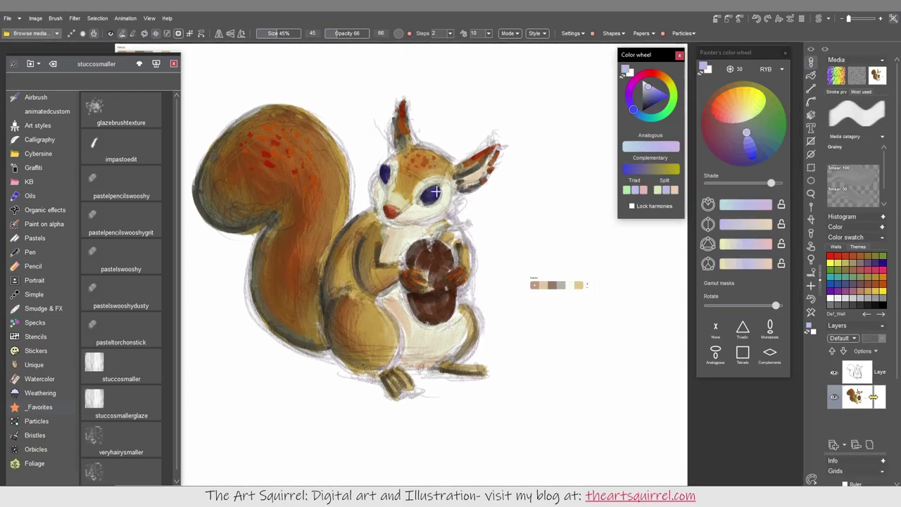
pyautogui.moveTo(770, 182); pyautogui.dragTo(741, 183)
# Step: Paint blue and violet over the acorn and its stem, and run dark blue along the shadowed edges of the tail and haunch
pyautogui.moveTo(427, 253); pyautogui.dragTo(413, 307)
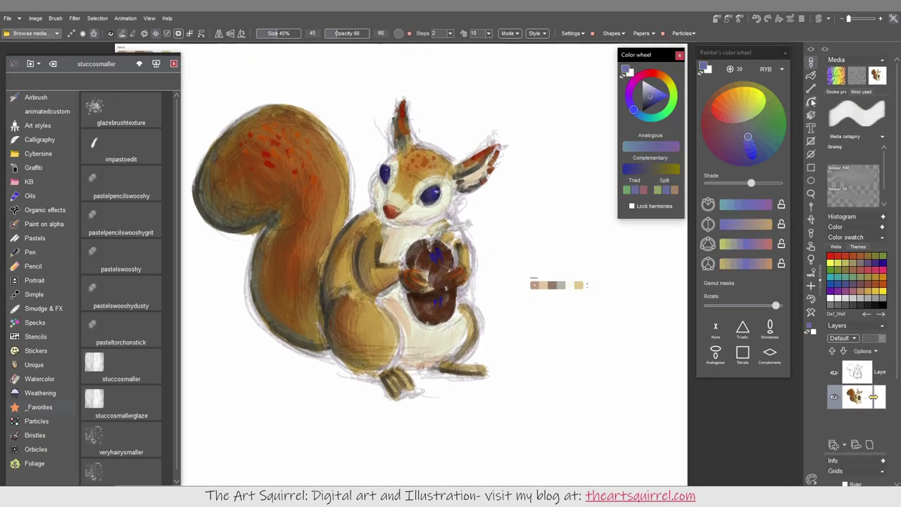
pyautogui.moveTo(440, 271); pyautogui.dragTo(469, 225)
pyautogui.keyDown('alt'); pyautogui.click(415, 257); pyautogui.keyUp('alt')
pyautogui.moveTo(412, 292); pyautogui.dragTo(429, 324)
pyautogui.keyDown('alt'); pyautogui.click(420, 243); pyautogui.keyUp('alt')
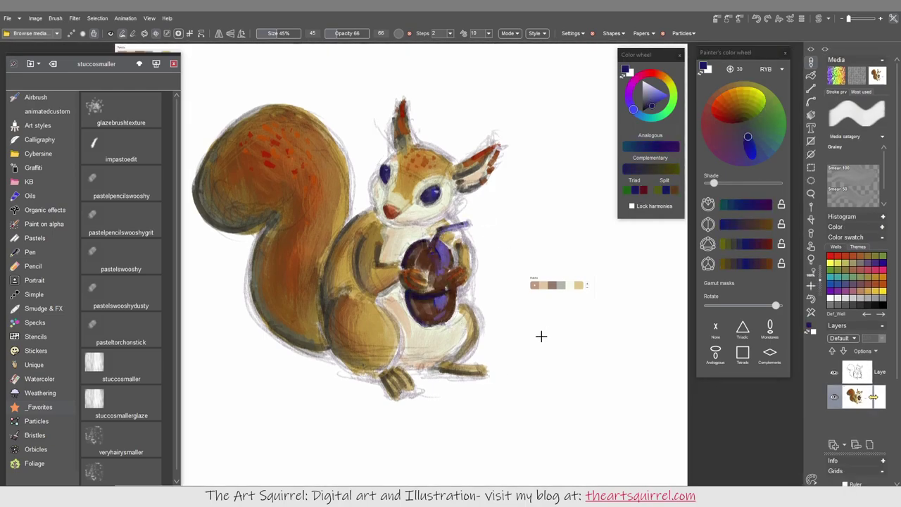
pyautogui.moveTo(271, 252); pyautogui.dragTo(255, 328)
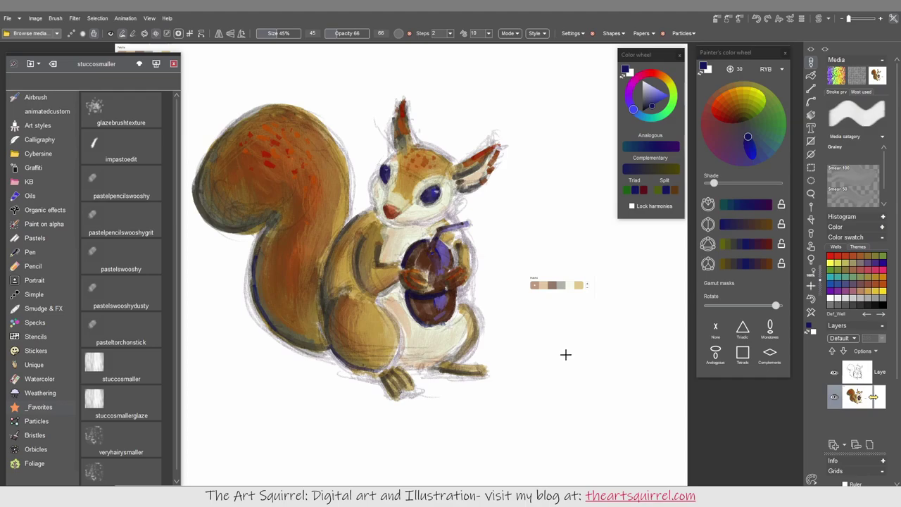
# Step: Add peach and pale cream highlights to the haunch, arm and face
pyautogui.keyDown('alt'); pyautogui.click(382, 272); pyautogui.keyUp('alt')
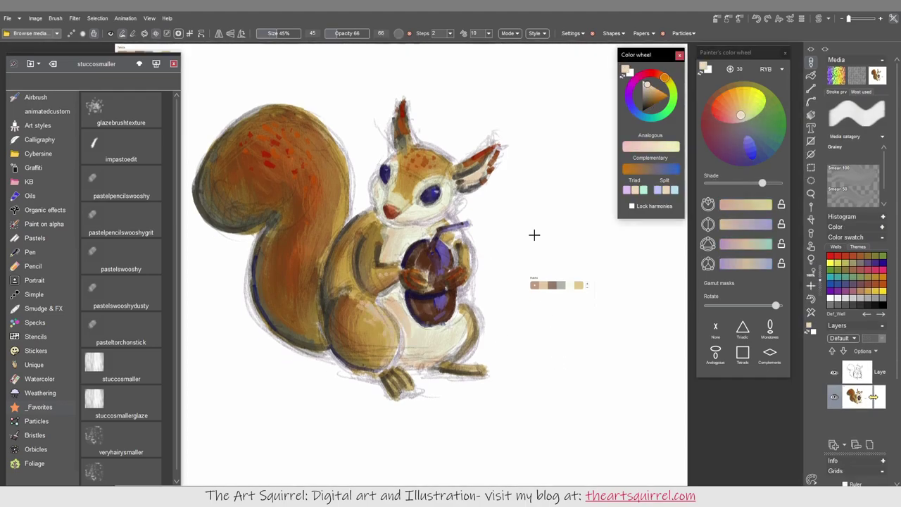
pyautogui.keyDown('alt'); pyautogui.click(385, 225); pyautogui.keyUp('alt')
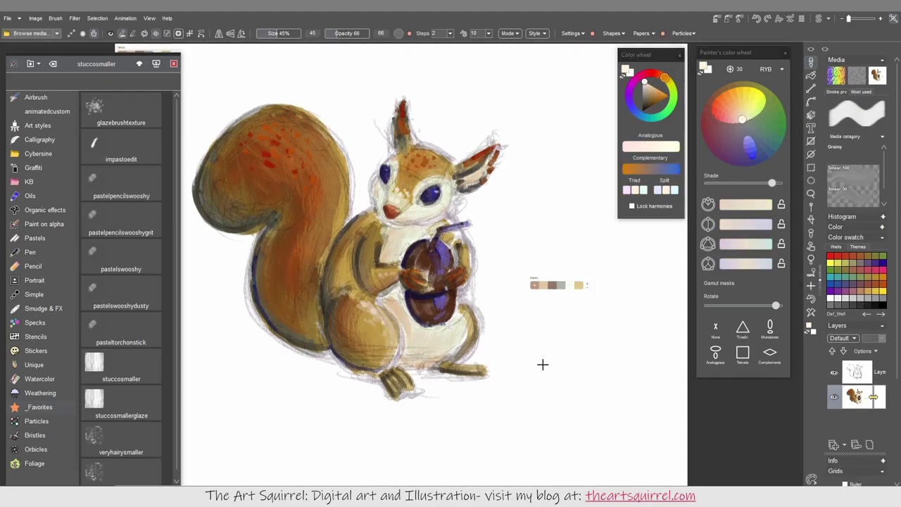
pyautogui.keyDown('alt'); pyautogui.click(381, 280); pyautogui.keyUp('alt')
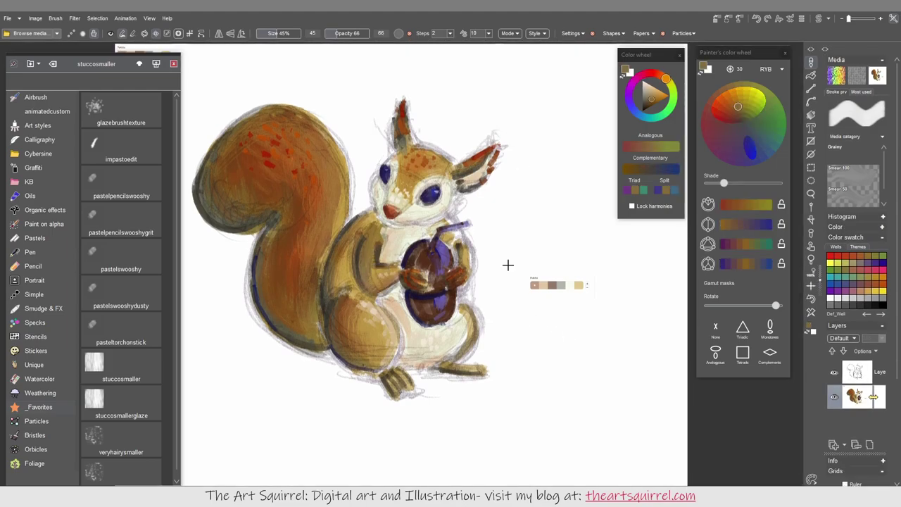
# Step: Dab rust, brown and olive-green spots along the tail, and hide the sketch layer
pyautogui.keyDown('alt'); pyautogui.click(272, 291); pyautogui.keyUp('alt')
pyautogui.moveTo(268, 278)
pyautogui.mouseDown()
pyautogui.moveTo(275, 249)
pyautogui.moveTo(254, 200)
pyautogui.moveTo(259, 174)
pyautogui.moveTo(332, 335)
pyautogui.moveTo(290, 326)
pyautogui.moveTo(228, 221)
pyautogui.mouseUp()
pyautogui.keyDown('alt'); pyautogui.click(291, 321); pyautogui.keyUp('alt')
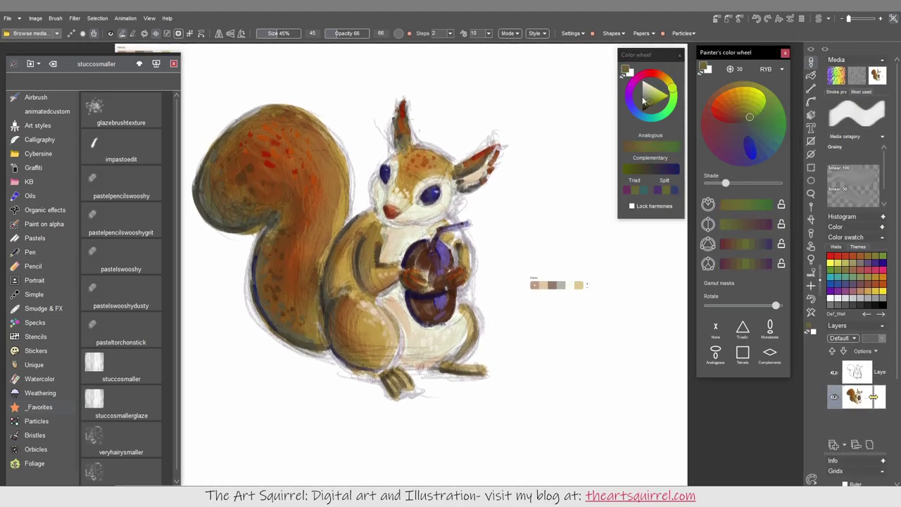
pyautogui.keyDown('alt'); pyautogui.click(263, 257); pyautogui.keyUp('alt')
pyautogui.click(835, 372)
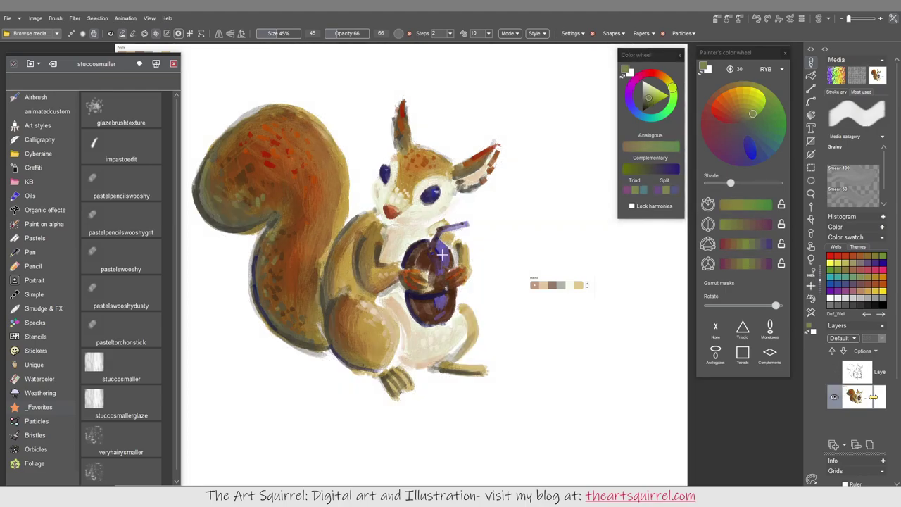
# Step: Repaint the acorn with warm brown and blend violet highlights into its cap, body and stem
pyautogui.keyDown('alt'); pyautogui.click(439, 256); pyautogui.keyUp('alt')
pyautogui.moveTo(429, 259); pyautogui.dragTo(438, 265)
pyautogui.moveTo(429, 303); pyautogui.dragTo(442, 315)
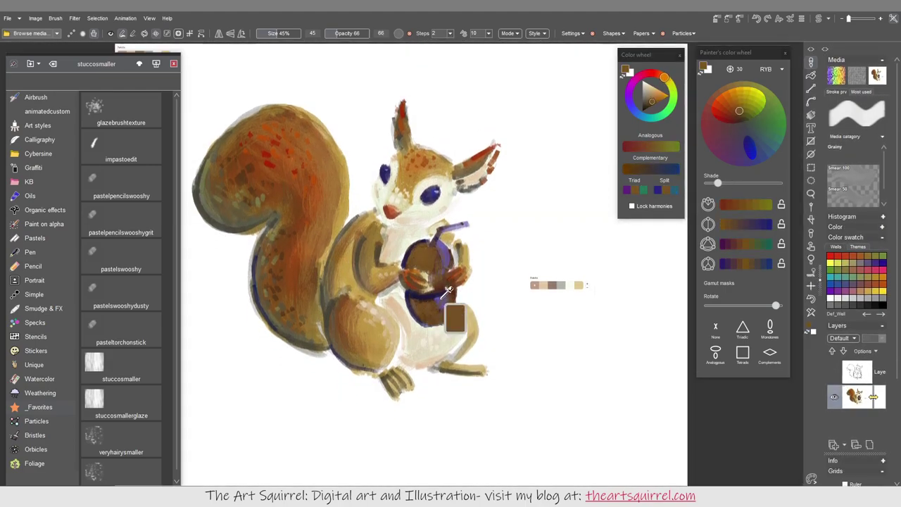
pyautogui.keyDown('alt'); pyautogui.click(431, 254); pyautogui.keyUp('alt')
pyautogui.keyDown('alt'); pyautogui.click(439, 280); pyautogui.keyUp('alt')
pyautogui.moveTo(440, 251); pyautogui.dragTo(443, 307)
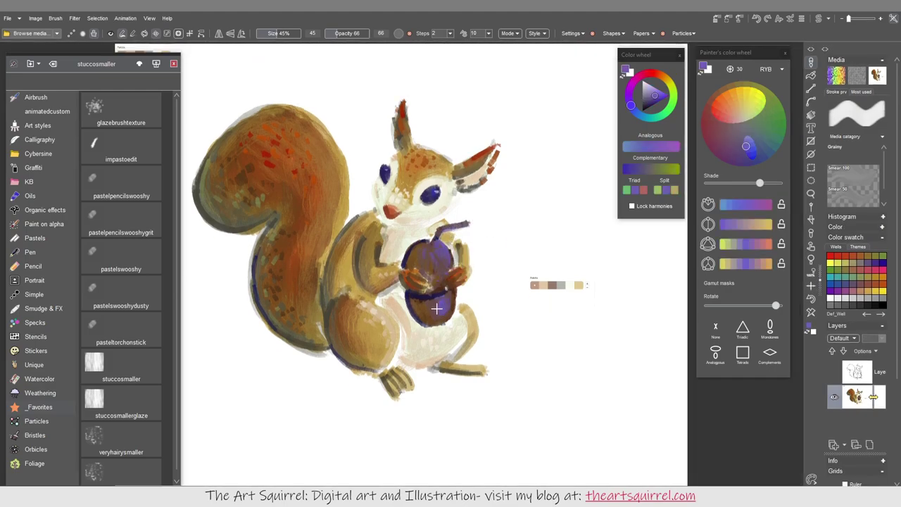
pyautogui.click(647, 87)
pyautogui.keyDown('alt'); pyautogui.click(412, 259); pyautogui.keyUp('alt')
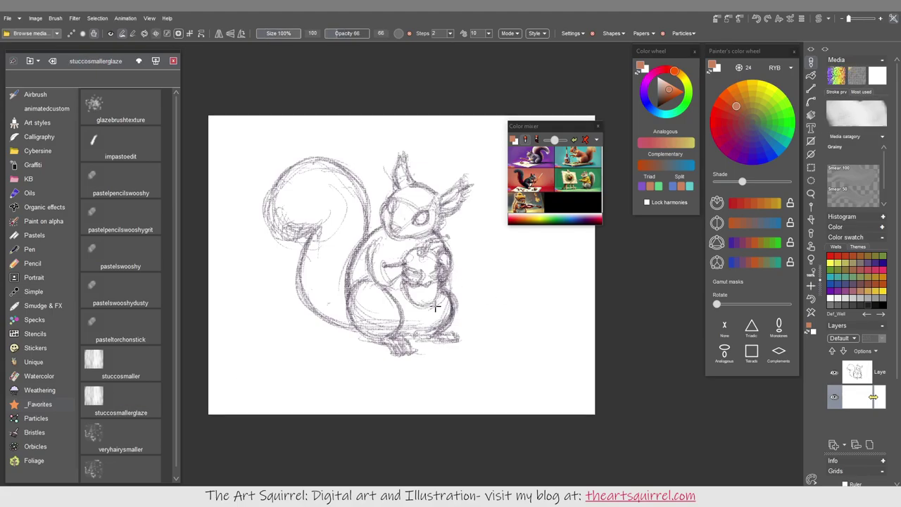
# Step: On the new squirrel sketch, block in the fur with reddish-brown and add light orange to the face, ear, tail and haunch edge
pyautogui.moveTo(366, 232)
pyautogui.mouseDown()
pyautogui.moveTo(363, 330)
pyautogui.moveTo(398, 352)
pyautogui.moveTo(443, 271)
pyautogui.moveTo(366, 274)
pyautogui.moveTo(275, 212)
pyautogui.moveTo(338, 169)
pyautogui.mouseUp()
pyautogui.moveTo(325, 231)
pyautogui.mouseDown()
pyautogui.moveTo(351, 287)
pyautogui.moveTo(401, 218)
pyautogui.moveTo(460, 209)
pyautogui.moveTo(400, 171)
pyautogui.moveTo(412, 192)
pyautogui.moveTo(461, 189)
pyautogui.mouseUp()
pyautogui.click(578, 147)
pyautogui.moveTo(386, 229); pyautogui.dragTo(412, 227)
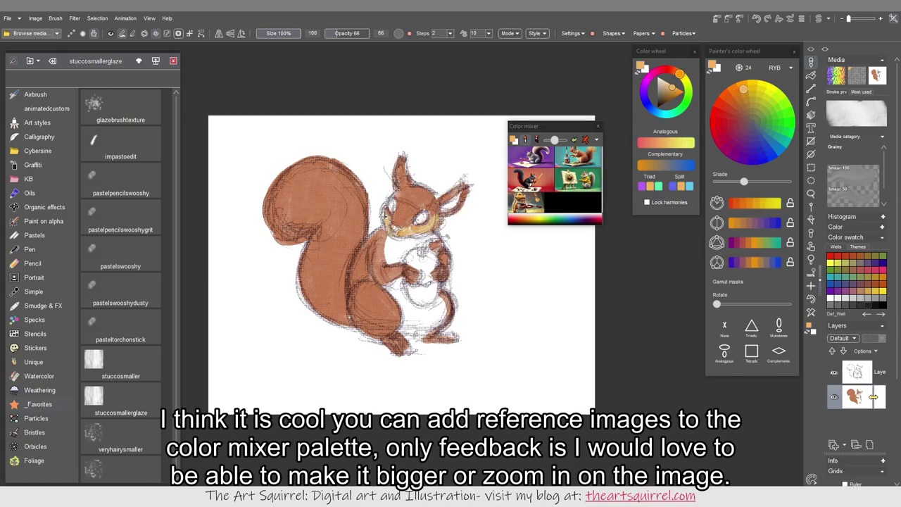
pyautogui.moveTo(398, 285); pyautogui.dragTo(387, 334)
pyautogui.moveTo(317, 165)
pyautogui.mouseDown()
pyautogui.moveTo(282, 226)
pyautogui.moveTo(338, 172)
pyautogui.moveTo(316, 310)
pyautogui.mouseUp()
# Step: Sample a colour from the reference images and fill the acorn and its stem with orange-brown
pyautogui.click(534, 176)
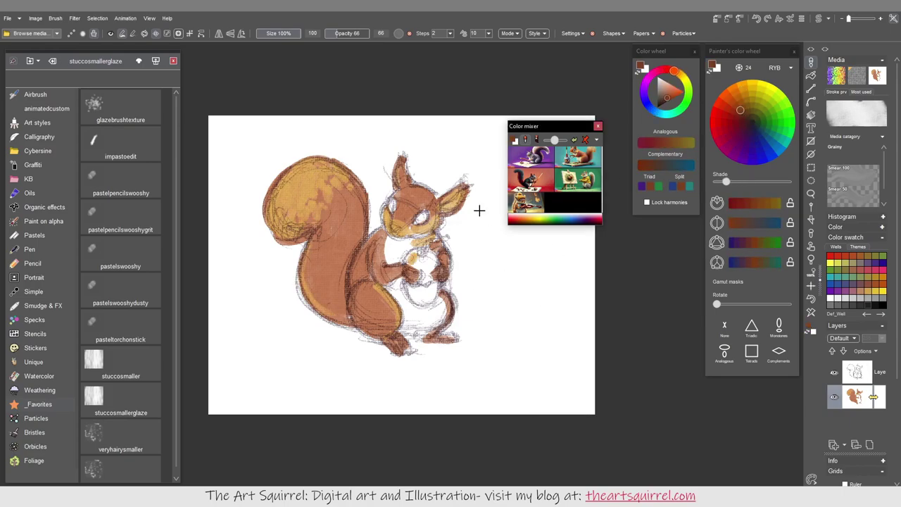
pyautogui.moveTo(415, 250)
pyautogui.mouseDown()
pyautogui.moveTo(430, 281)
pyautogui.moveTo(496, 324)
pyautogui.mouseUp()
pyautogui.hotkey('ctrl', '+')
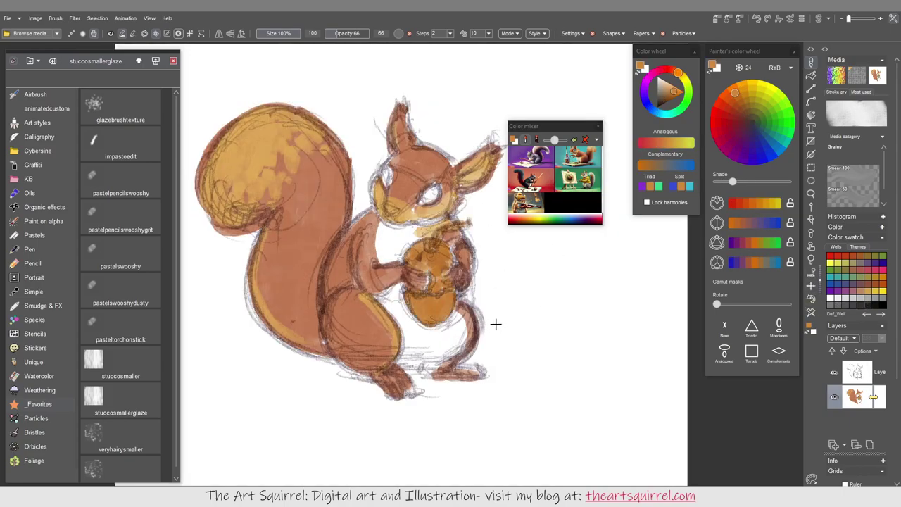
# Step: Apply the Analogous gamut mask and brush teal strokes over the haunch, back and shadowed side of the tail
pyautogui.click(724, 352)
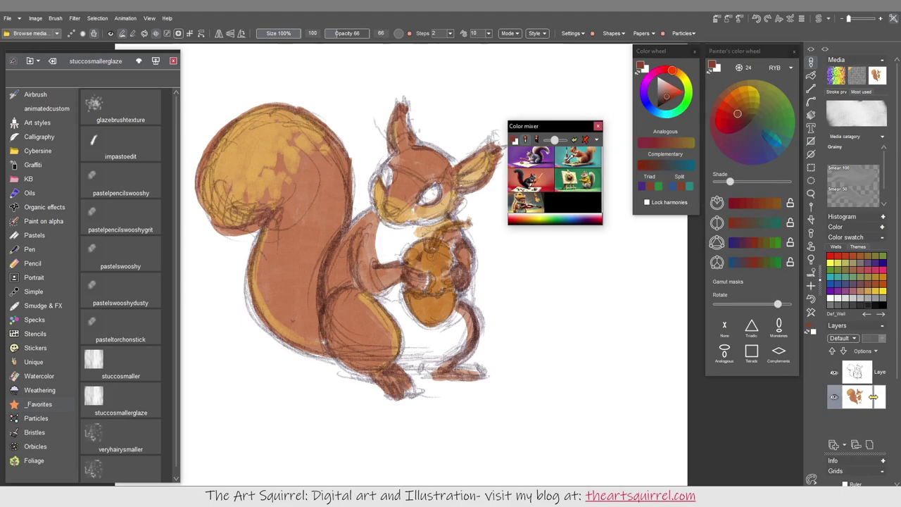
pyautogui.moveTo(341, 301); pyautogui.dragTo(355, 339)
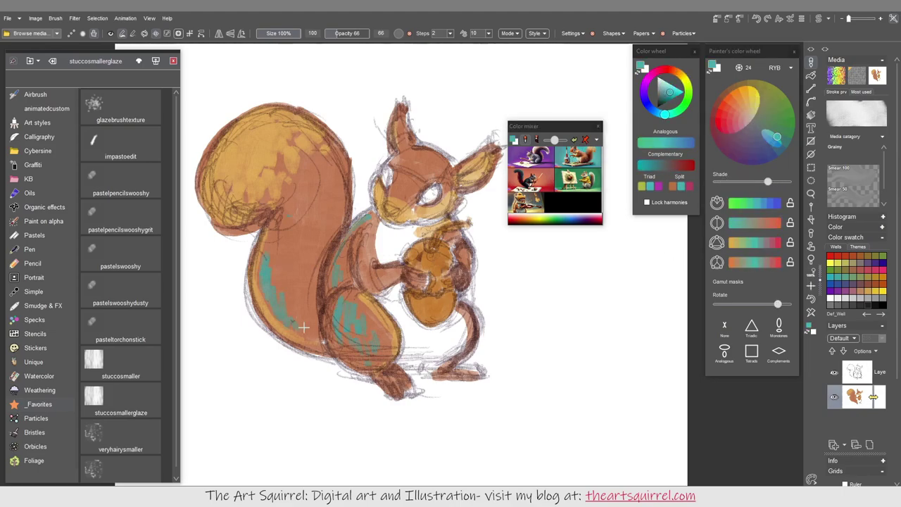
# Step: Paint the eyes near-black, then use a 61% brush to add pale yellow-orange around the eyes and muzzle
pyautogui.moveTo(429, 190); pyautogui.dragTo(421, 201)
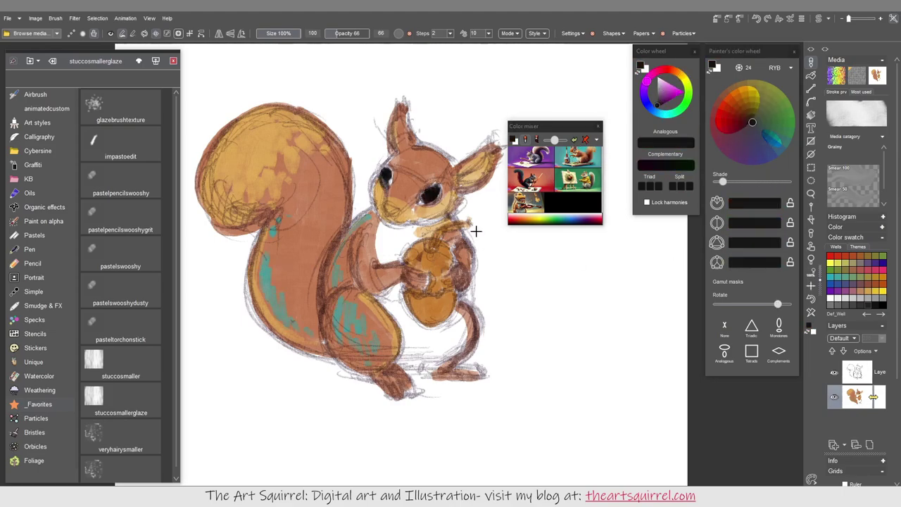
pyautogui.press('[')
pyautogui.press('[')
pyautogui.press('[')
pyautogui.press('[')
pyautogui.keyDown('alt'); pyautogui.click(394, 204); pyautogui.keyUp('alt')
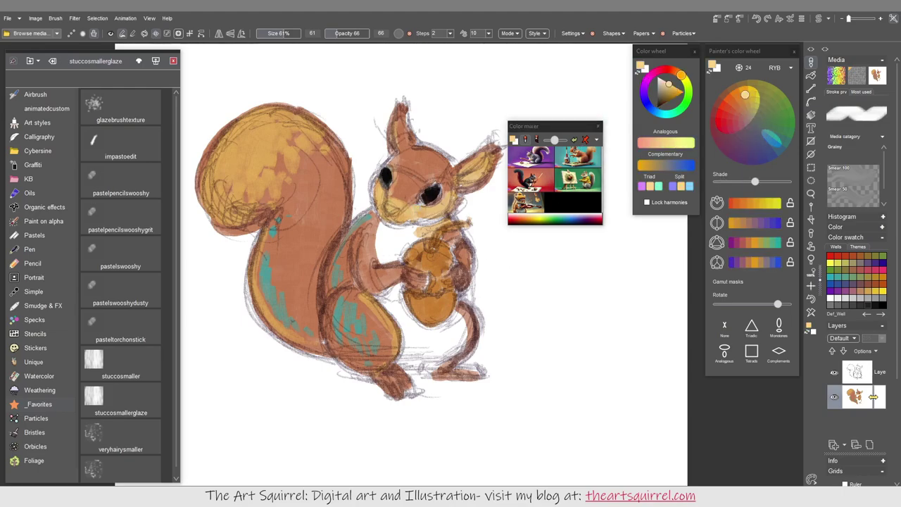
# Step: Paint the chest and belly pale green-cream
pyautogui.keyDown('alt'); pyautogui.click(493, 150); pyautogui.keyUp('alt')
pyautogui.moveTo(429, 220)
pyautogui.mouseDown()
pyautogui.moveTo(390, 255)
pyautogui.moveTo(457, 338)
pyautogui.moveTo(423, 366)
pyautogui.mouseUp()
pyautogui.keyDown('alt'); pyautogui.click(391, 255); pyautogui.keyUp('alt')
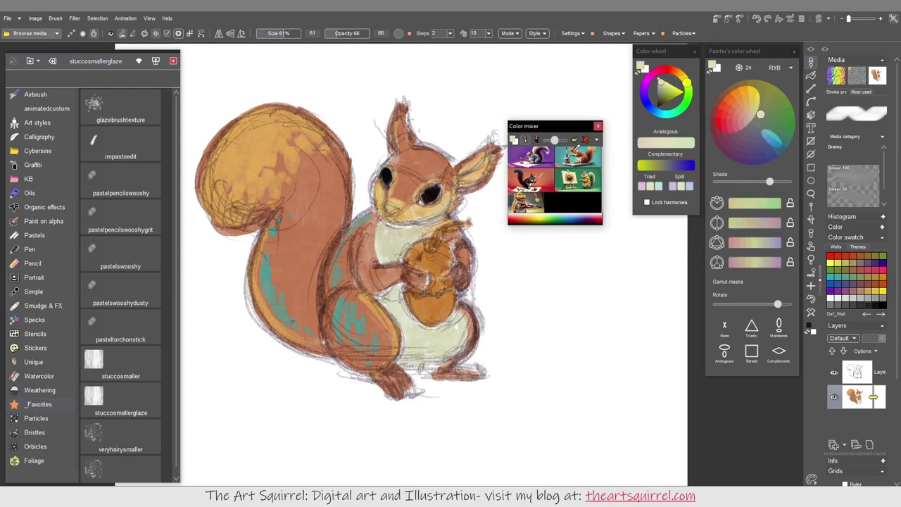
# Step: Colour the nose red and paint dark reddish-brown along the hands, arm, back and haunch contours
pyautogui.click(724, 130)
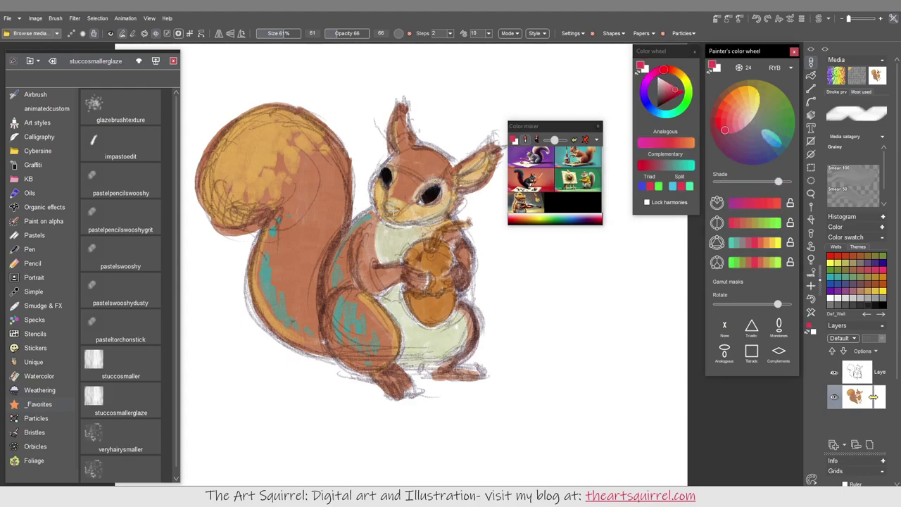
pyautogui.keyDown('alt'); pyautogui.click(461, 225); pyautogui.keyUp('alt')
pyautogui.moveTo(407, 269)
pyautogui.mouseDown()
pyautogui.moveTo(429, 292)
pyautogui.moveTo(465, 289)
pyautogui.mouseUp()
pyautogui.moveTo(373, 239); pyautogui.dragTo(361, 265)
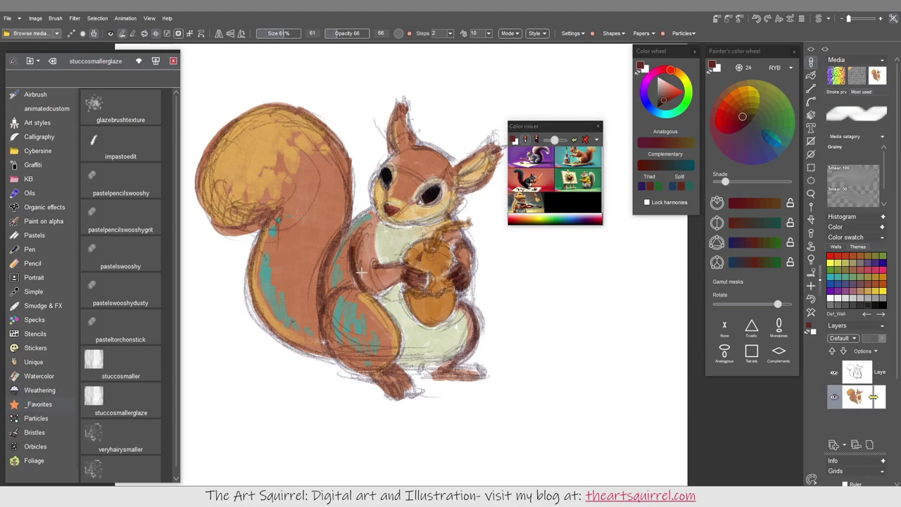
pyautogui.moveTo(373, 211); pyautogui.dragTo(333, 354)
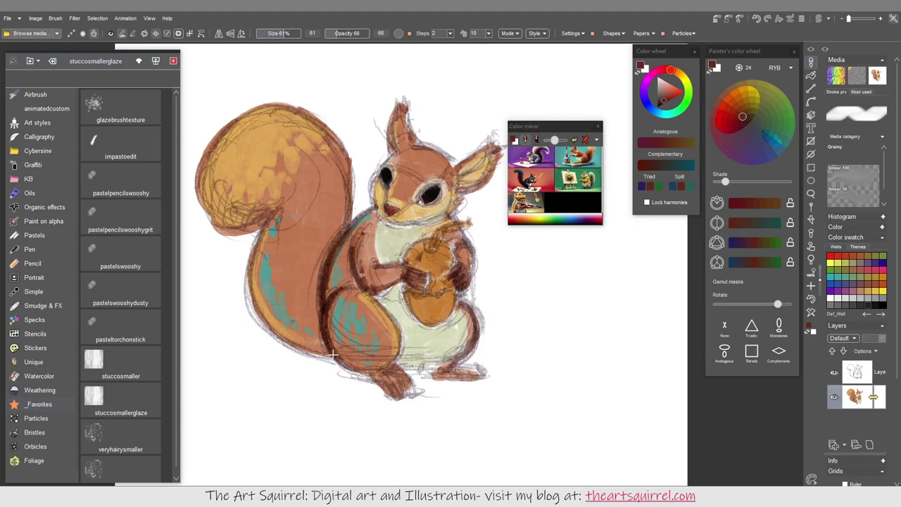
# Step: Shade the lower tail and haunch with dark maroon-brown strokes, enlarging the brush to 81%
pyautogui.keyDown('alt'); pyautogui.click(284, 291); pyautogui.keyUp('alt')
pyautogui.moveTo(330, 296); pyautogui.dragTo(358, 356)
pyautogui.moveTo(271, 338)
pyautogui.mouseDown()
pyautogui.moveTo(285, 239)
pyautogui.moveTo(296, 337)
pyautogui.mouseUp()
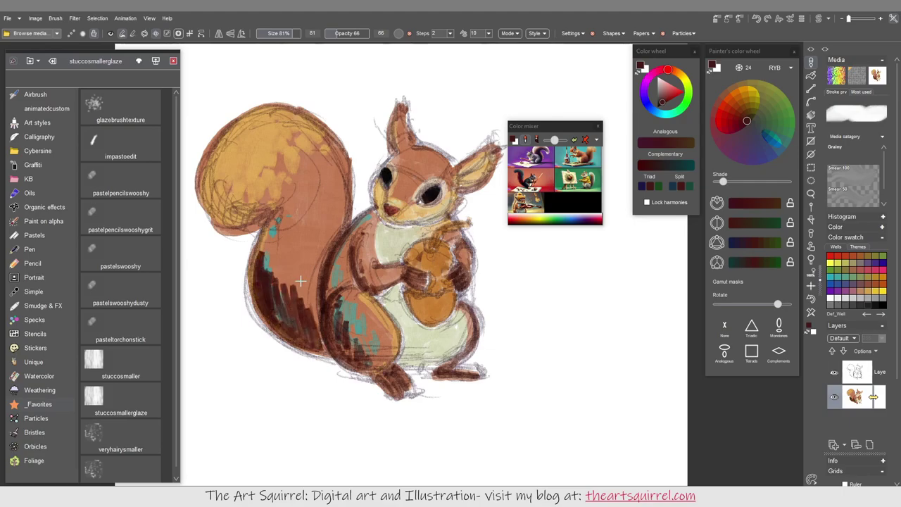
pyautogui.keyDown('alt'); pyautogui.click(287, 305); pyautogui.keyUp('alt')
pyautogui.press(']')
pyautogui.press(']')
pyautogui.moveTo(287, 306)
pyautogui.mouseDown()
pyautogui.moveTo(302, 335)
pyautogui.moveTo(385, 264)
pyautogui.moveTo(339, 315)
pyautogui.moveTo(380, 331)
pyautogui.mouseUp()
# Step: Brush vivid orange over the arms and hands, darken the ears with brown, and sample a tan from the reference images
pyautogui.keyDown('alt'); pyautogui.click(425, 282); pyautogui.keyUp('alt')
pyautogui.moveTo(345, 240)
pyautogui.mouseDown()
pyautogui.moveTo(416, 266)
pyautogui.moveTo(422, 282)
pyautogui.mouseUp()
pyautogui.keyDown('alt'); pyautogui.click(416, 267); pyautogui.keyUp('alt')
pyautogui.moveTo(401, 109); pyautogui.dragTo(404, 141)
pyautogui.moveTo(496, 148)
pyautogui.mouseDown()
pyautogui.moveTo(468, 169)
pyautogui.moveTo(482, 182)
pyautogui.moveTo(461, 187)
pyautogui.mouseUp()
pyautogui.moveTo(394, 109); pyautogui.dragTo(391, 151)
pyautogui.click(575, 156)
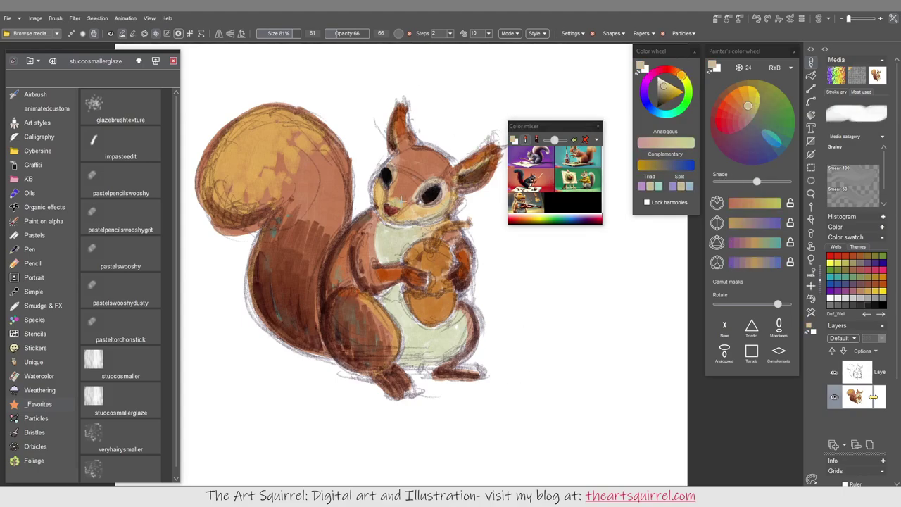
# Step: Add the stored squirrel reference collage as a new layer scaled to fit, hide it, and reselect the painting layer
pyautogui.click(7, 18)
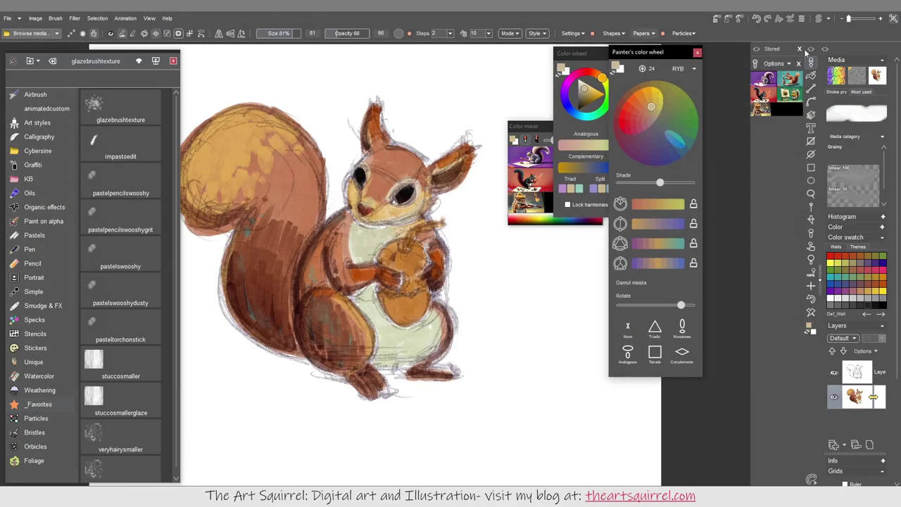
pyautogui.rightClick(775, 64)
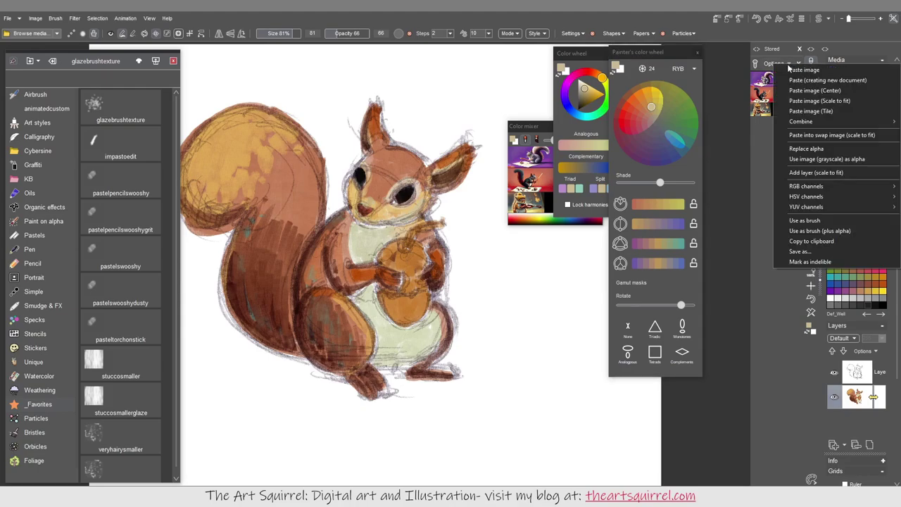
pyautogui.click(815, 172)
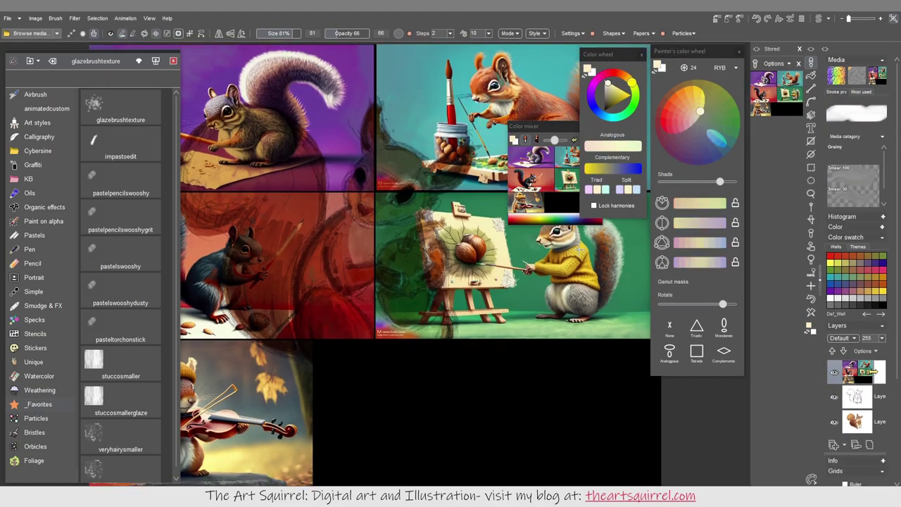
pyautogui.click(834, 371)
pyautogui.click(855, 421)
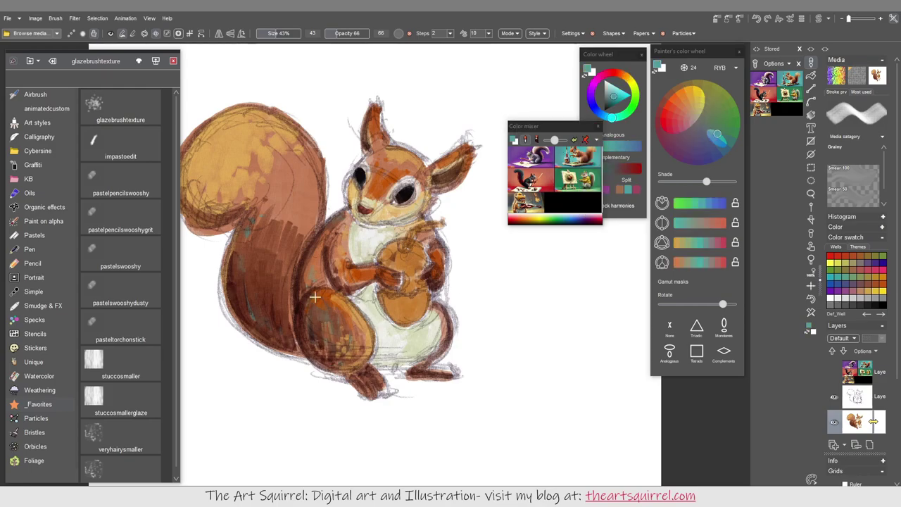
# Step: Brush teal accents over the lower tail and haunch, and shade the acorn and its outline with golden brown and dark blue
pyautogui.moveTo(236, 279); pyautogui.dragTo(271, 335)
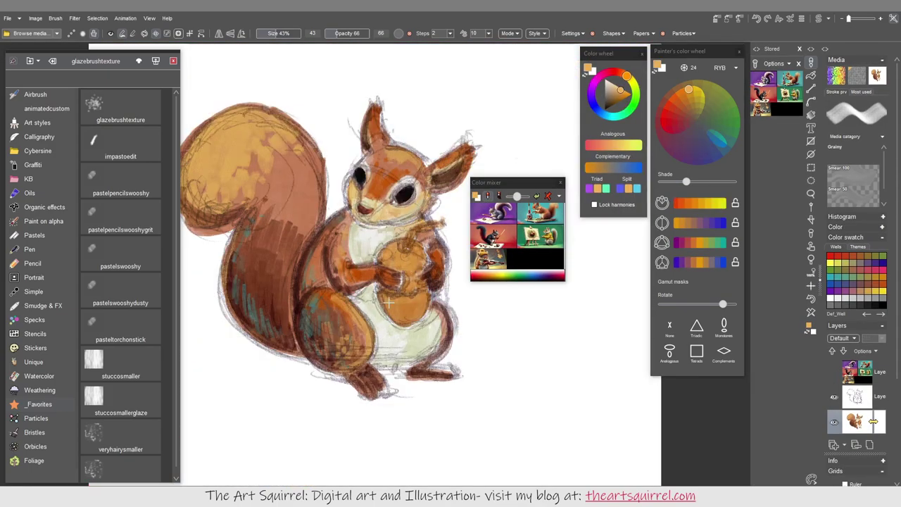
pyautogui.moveTo(395, 255); pyautogui.dragTo(405, 289)
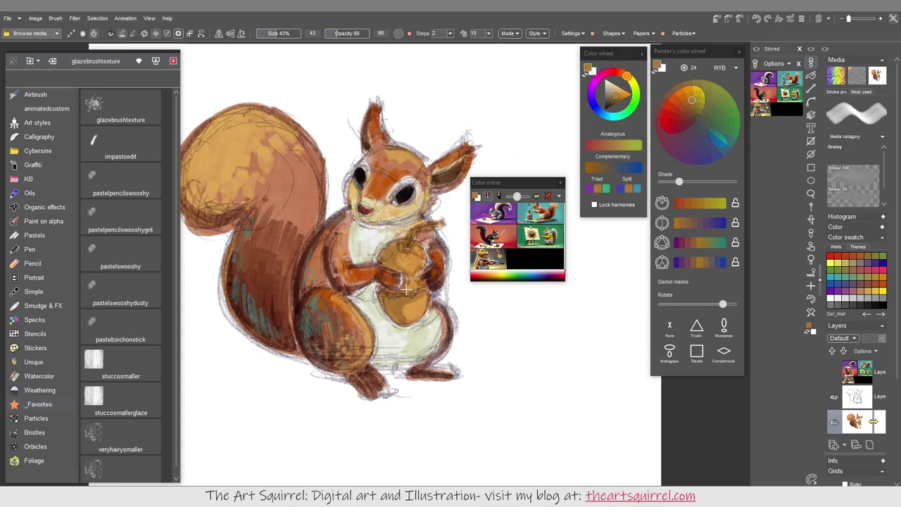
pyautogui.click(711, 134)
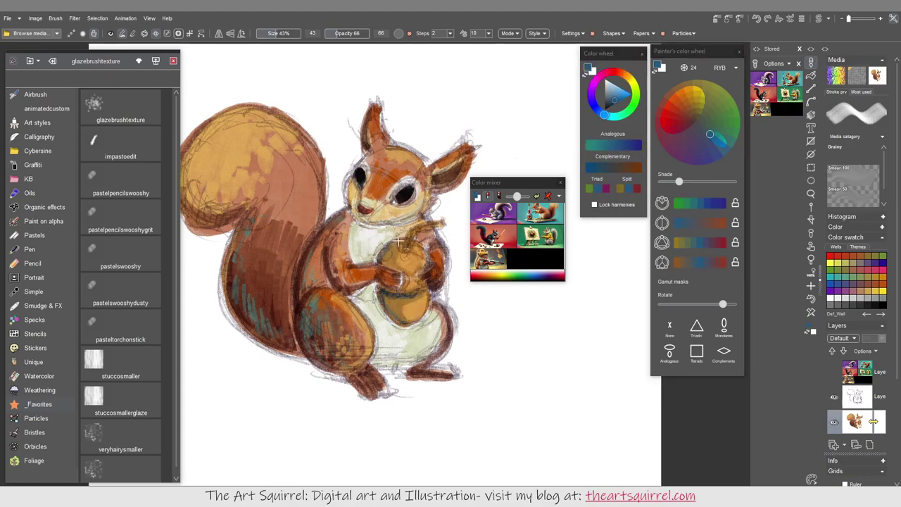
pyautogui.keyDown('alt'); pyautogui.click(426, 173); pyautogui.keyUp('alt')
pyautogui.keyDown('alt'); pyautogui.click(440, 185); pyautogui.keyUp('alt')
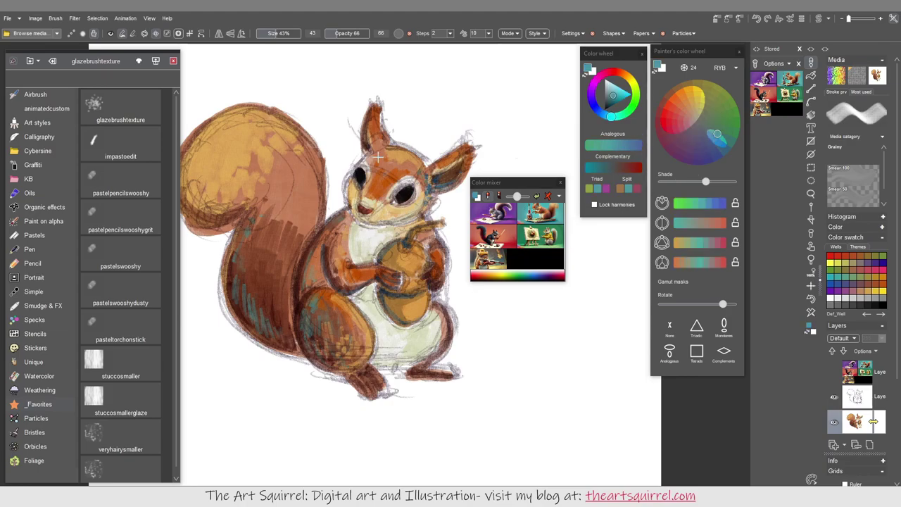
# Step: Blend the tail and haunch colours with sampled browns using the stuccosmallerglaze brush at 53% size and opacity 102
pyautogui.keyDown('alt'); pyautogui.click(339, 231); pyautogui.keyUp('alt')
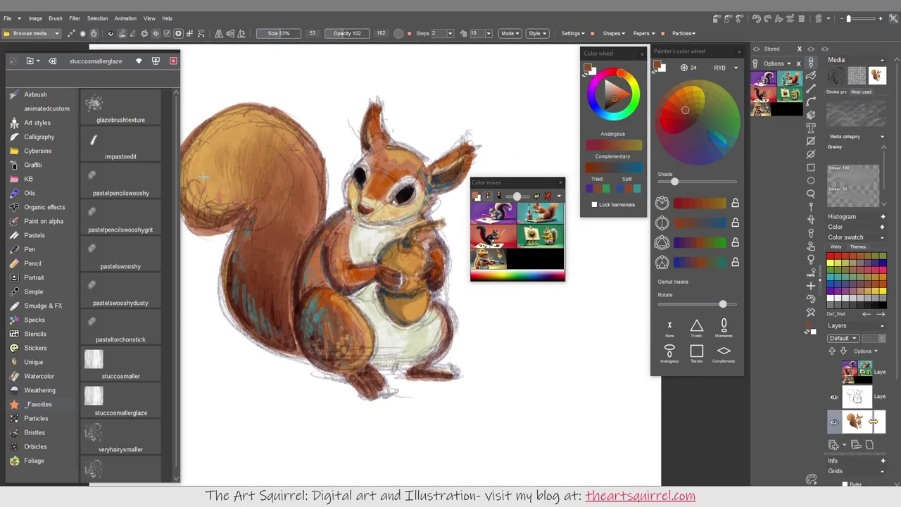
pyautogui.keyDown('alt'); pyautogui.click(247, 300); pyautogui.keyUp('alt')
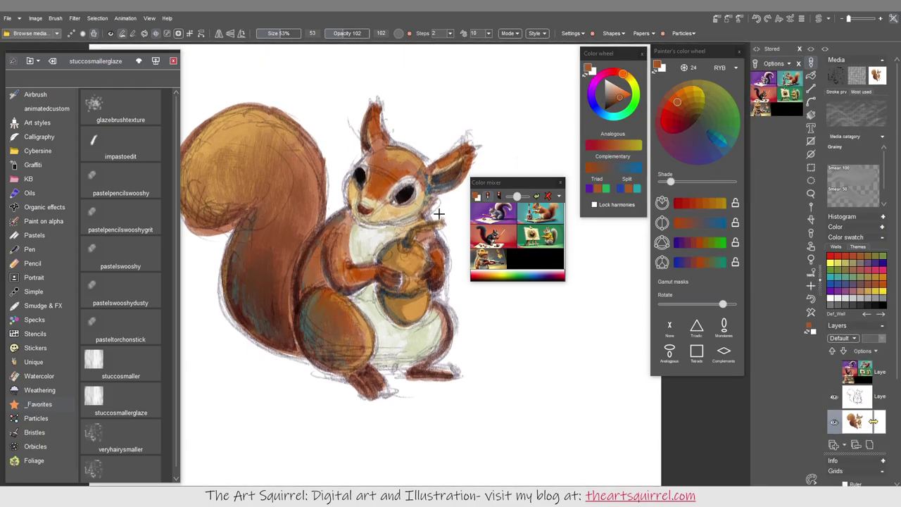
# Step: Add golden textured highlights to the upper tail with glazebrushtexture at 100% size, and pale textured strokes to the chest and belly
pyautogui.keyDown('alt'); pyautogui.click(385, 137); pyautogui.keyUp('alt')
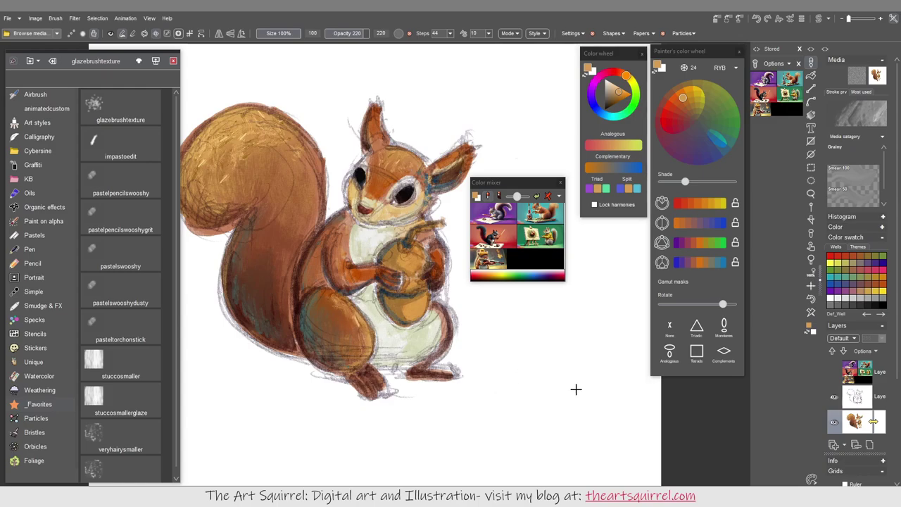
pyautogui.keyDown('alt'); pyautogui.click(367, 252); pyautogui.keyUp('alt')
pyautogui.click(151, 363)
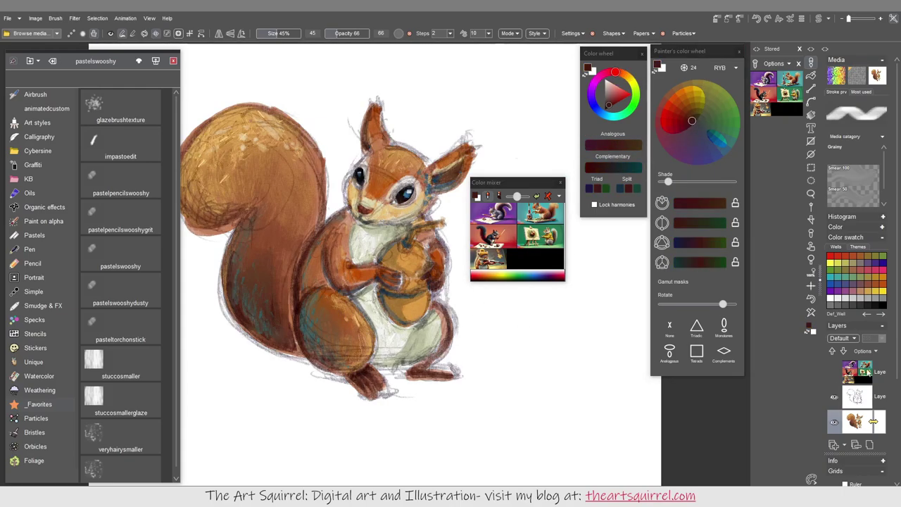
# Step: Remove the reference collage layer and replace the color mixer's reference images with a rainbow colour blend
pyautogui.click(560, 196)
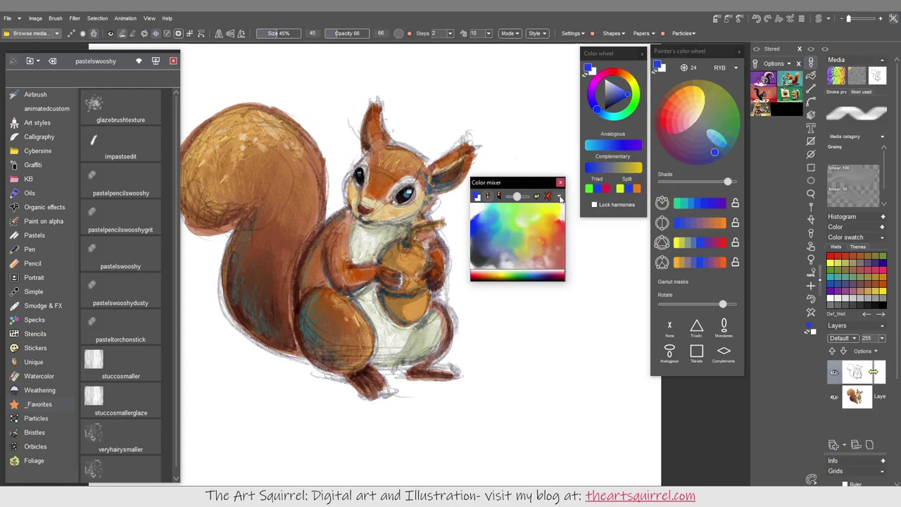